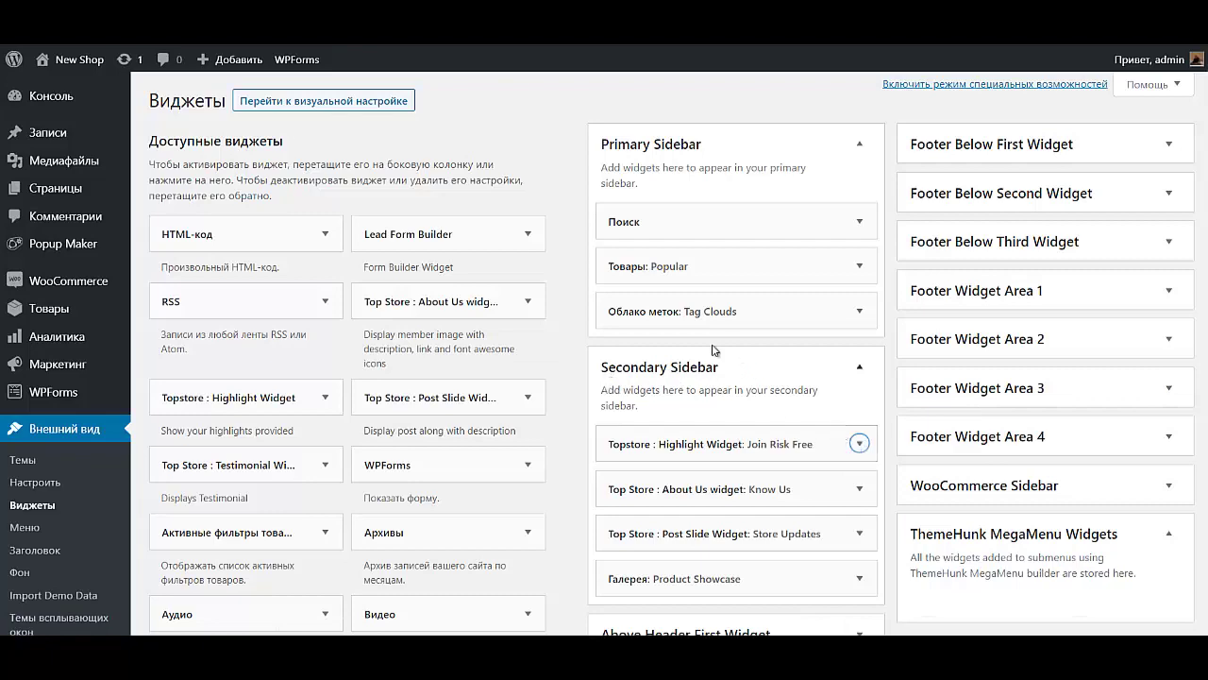
# Expand the "Join Risk Free" highlight widget in the Secondary Sidebar and look through its item fields.
pyautogui.click(860, 445)
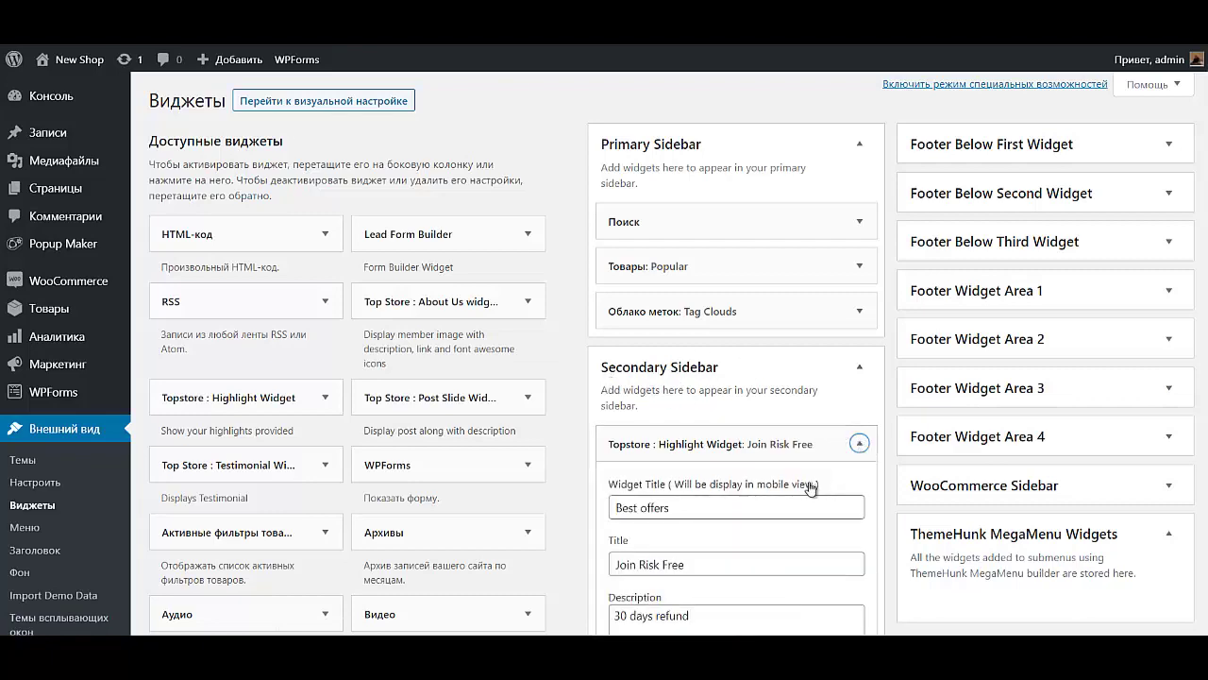
pyautogui.scroll(-5, 796, 495)
pyautogui.scroll(-12, 796, 494)
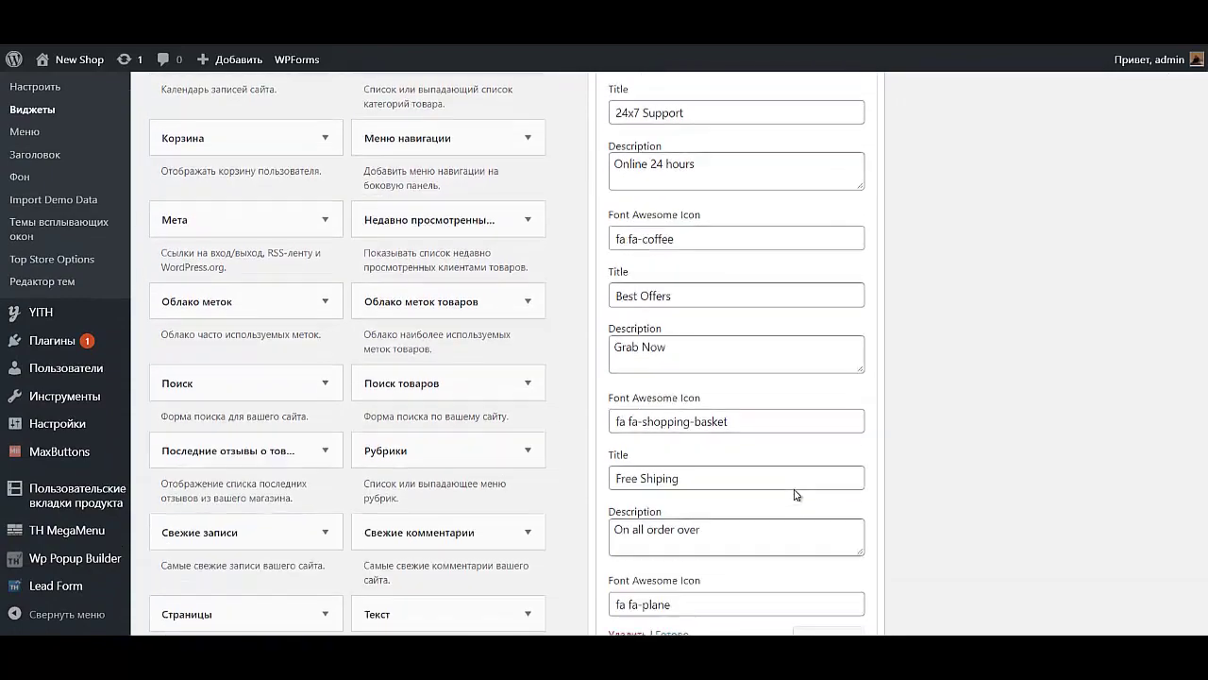
pyautogui.scroll(3, 796, 494)
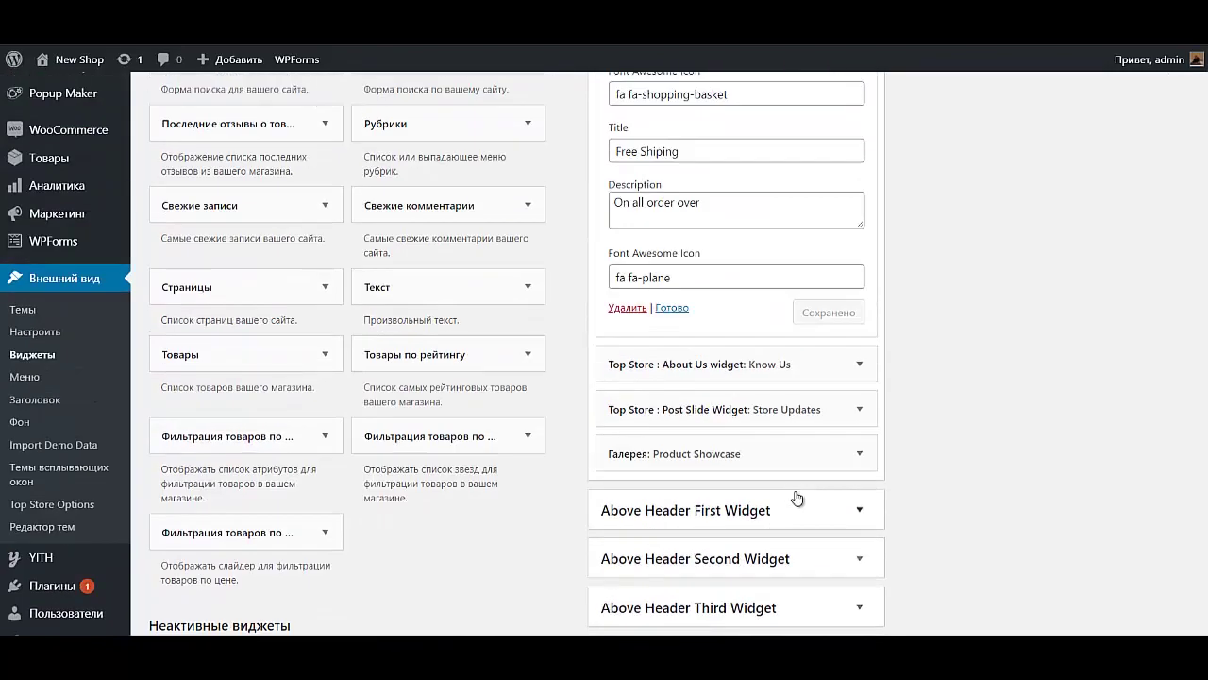
pyautogui.scroll(9, 802, 501)
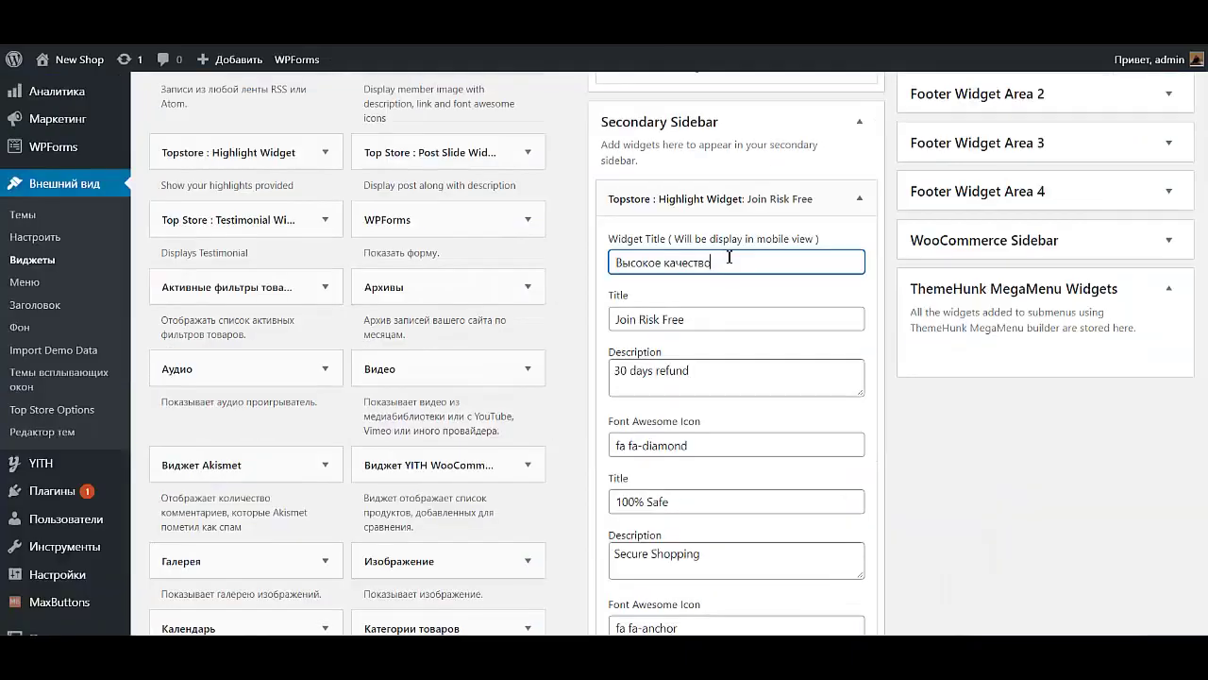
# Copy the mobile-view widget title "Высокое качество" into the first item's Title, replacing the existing text.
pyautogui.moveTo(719, 262); pyautogui.dragTo(543, 255)
pyautogui.hotkey('ctrl', 'c')
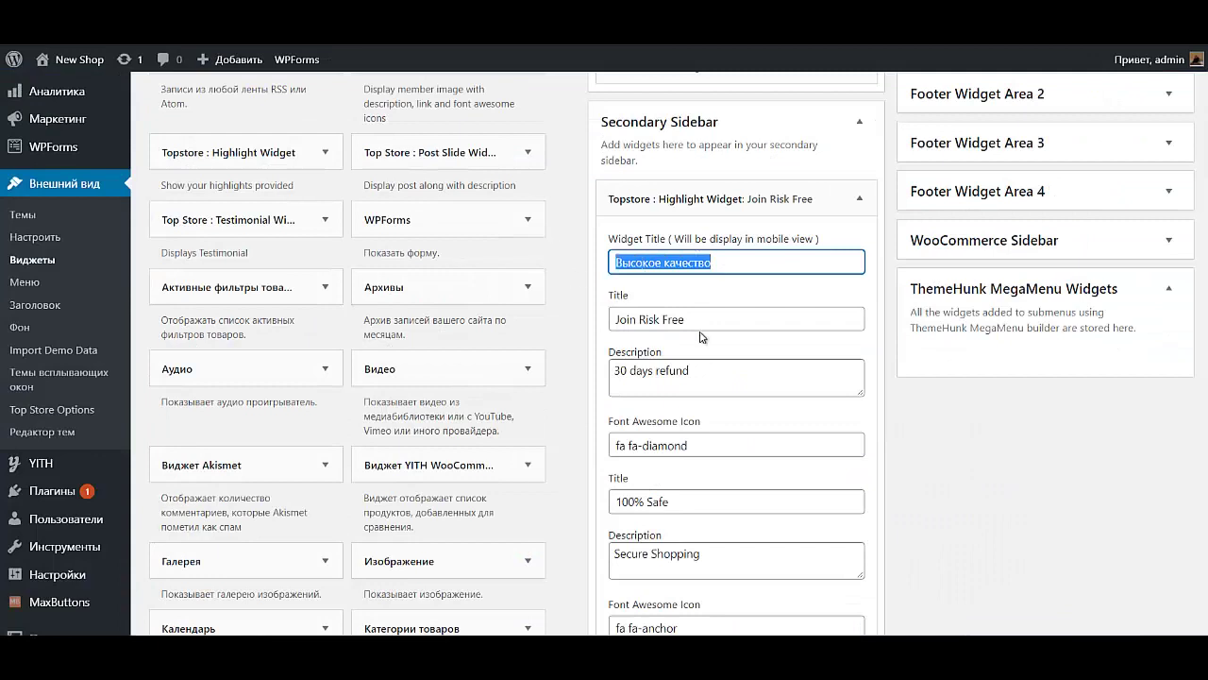
pyautogui.moveTo(728, 321); pyautogui.dragTo(505, 319)
pyautogui.hotkey('ctrl', 'v')
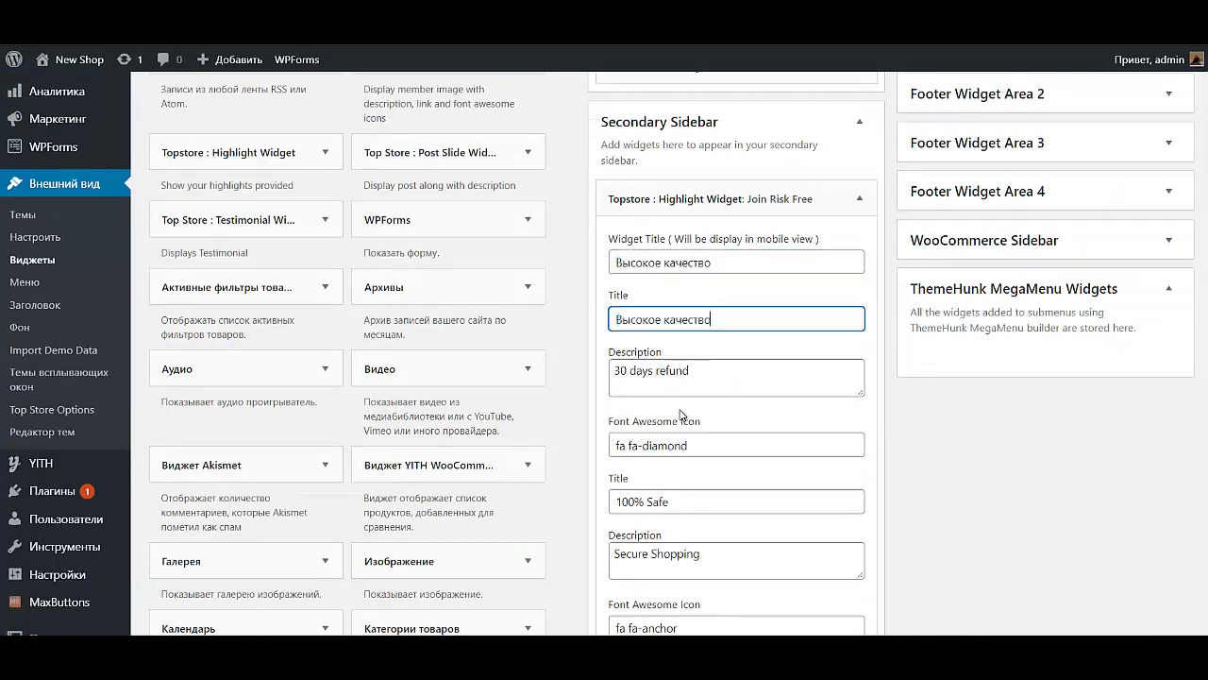
# Set the first item's description to "100% гарантия качества" and save the highlight widget.
pyautogui.moveTo(697, 371); pyautogui.dragTo(520, 364)
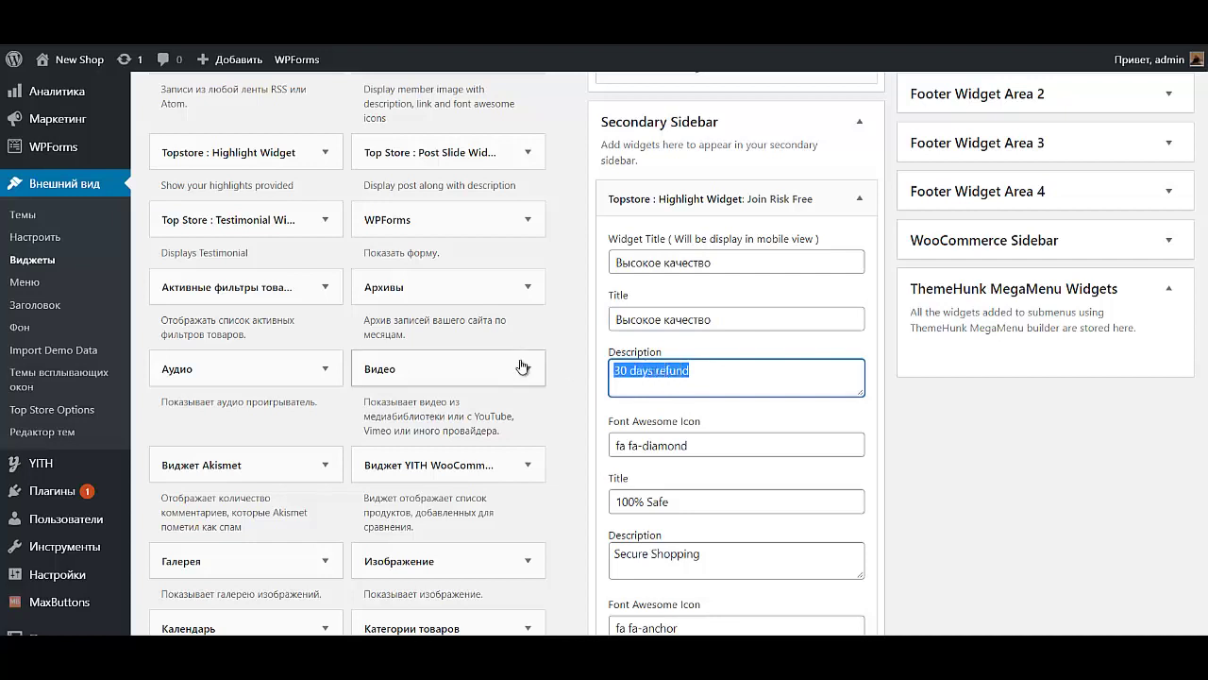
pyautogui.write('100')
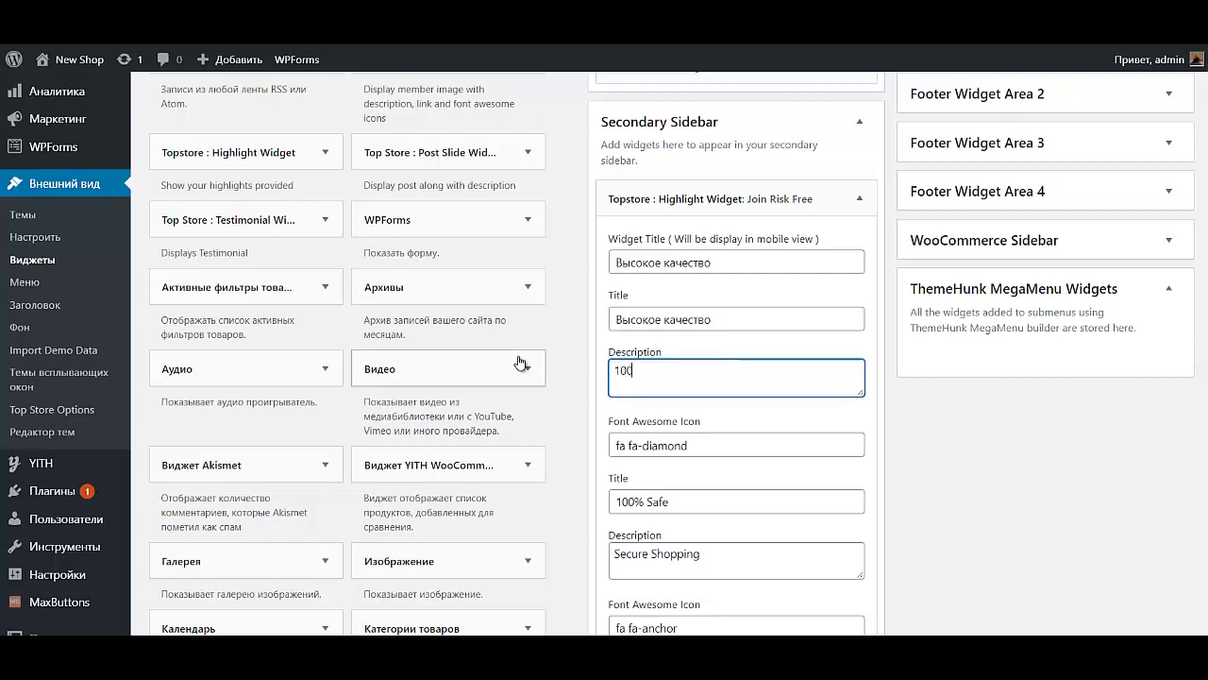
pyautogui.write('% гарантия качества')
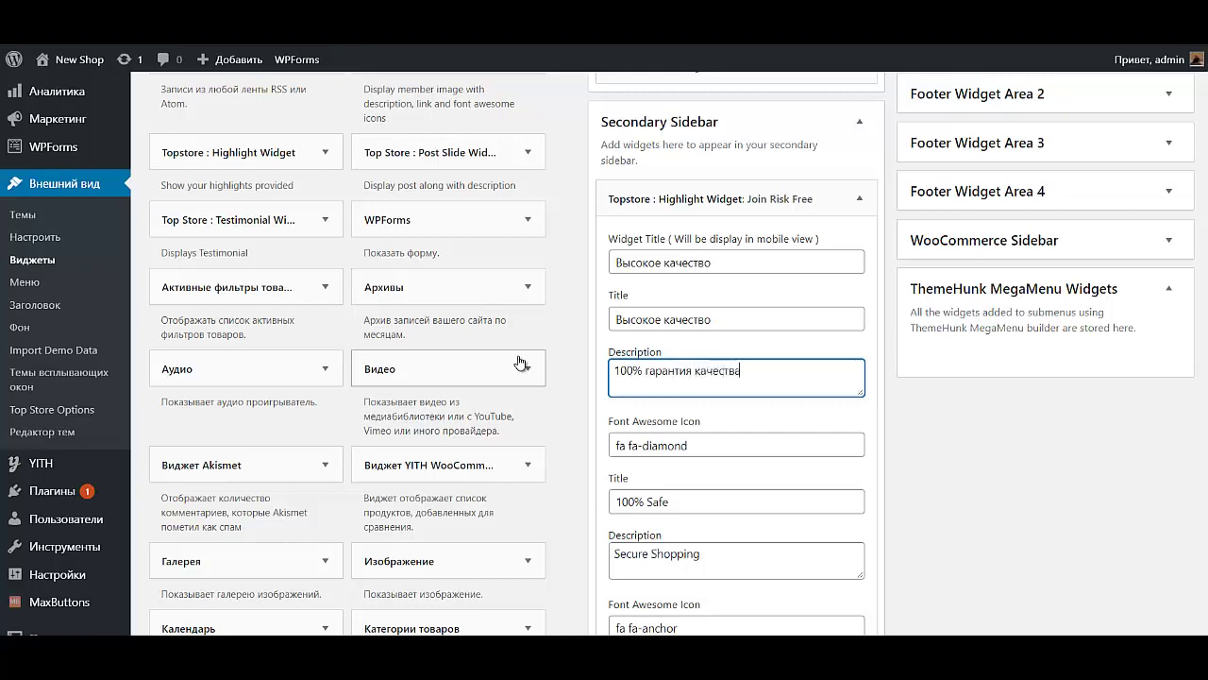
pyautogui.scroll(-9, 818, 463)
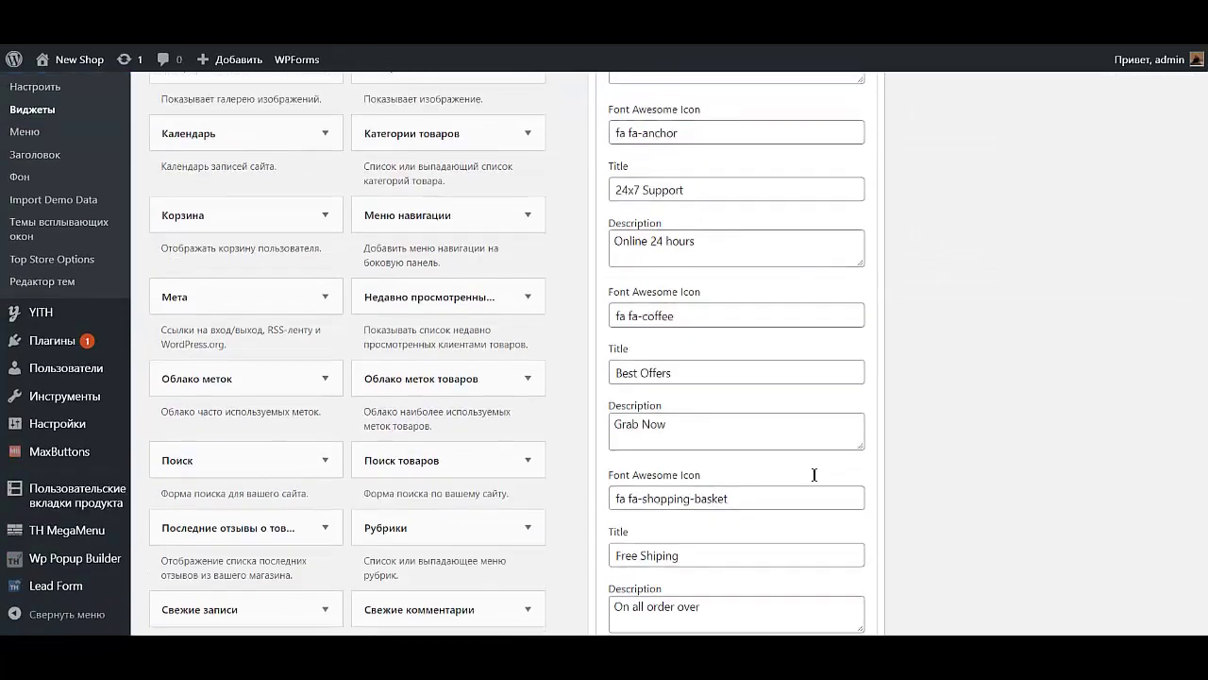
pyautogui.click(828, 398)
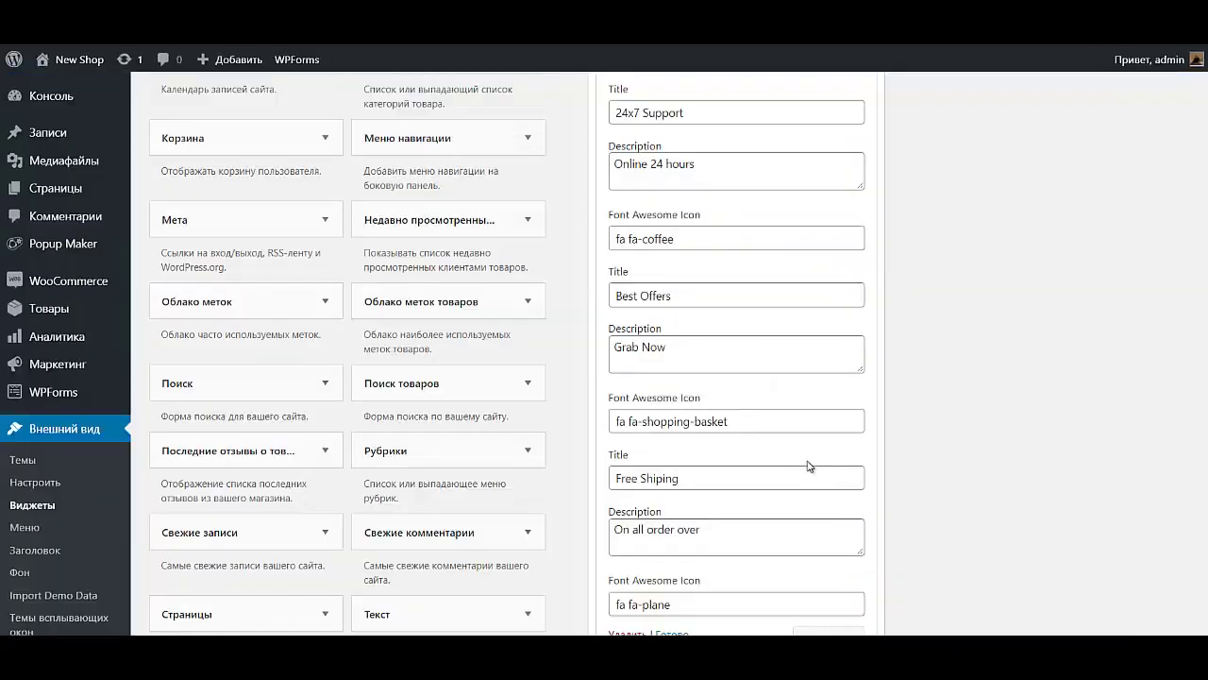
pyautogui.scroll(-1, 809, 464)
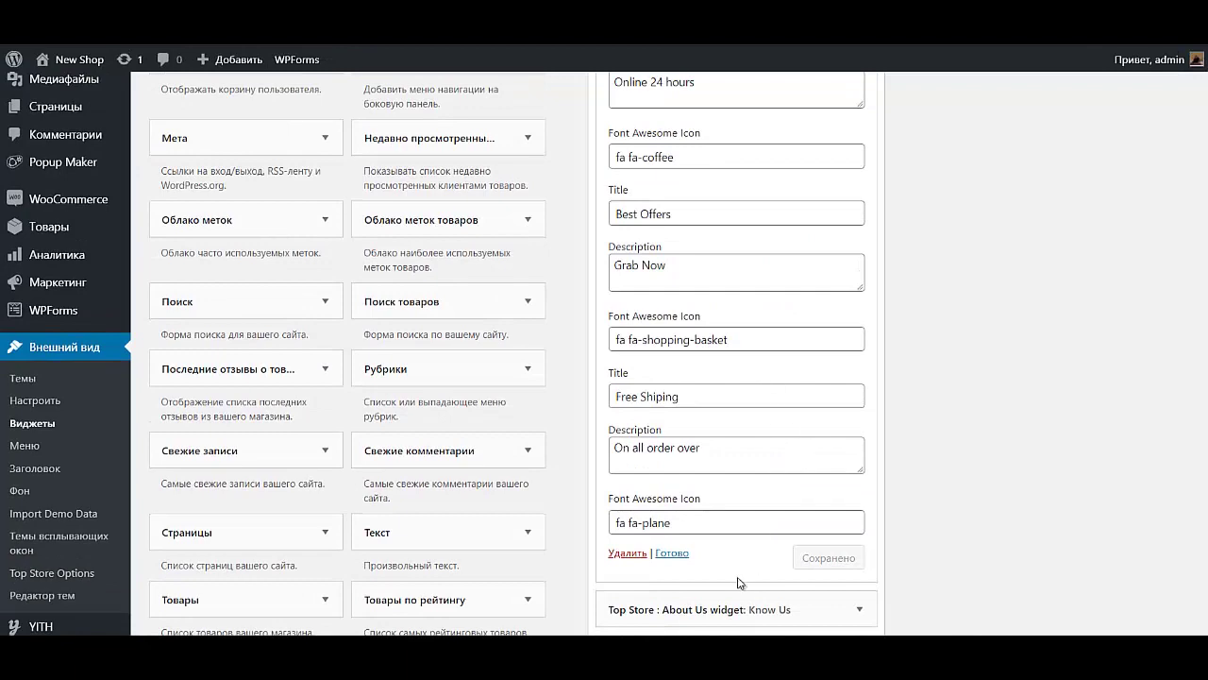
# Clear the mobile-view Widget Title of the highlight widget, leaving the item fields as they are.
pyautogui.scroll(10, 730, 506)
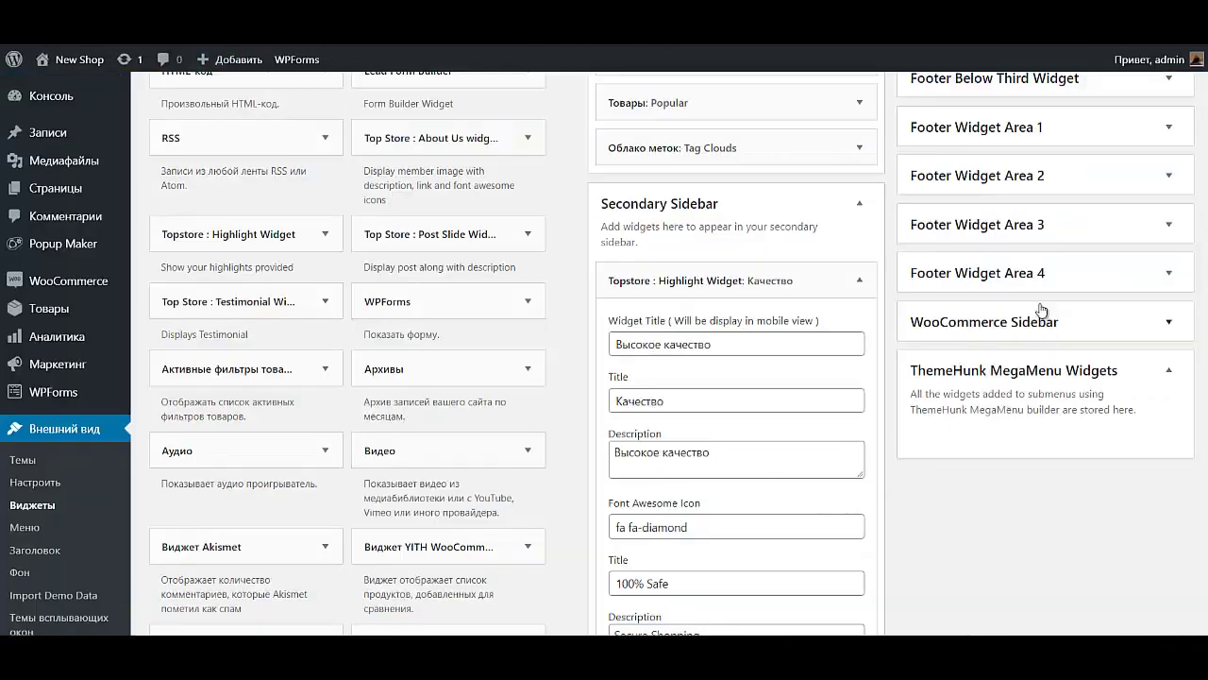
pyautogui.scroll(-1, 638, 457)
pyautogui.scroll(-1, 638, 457)
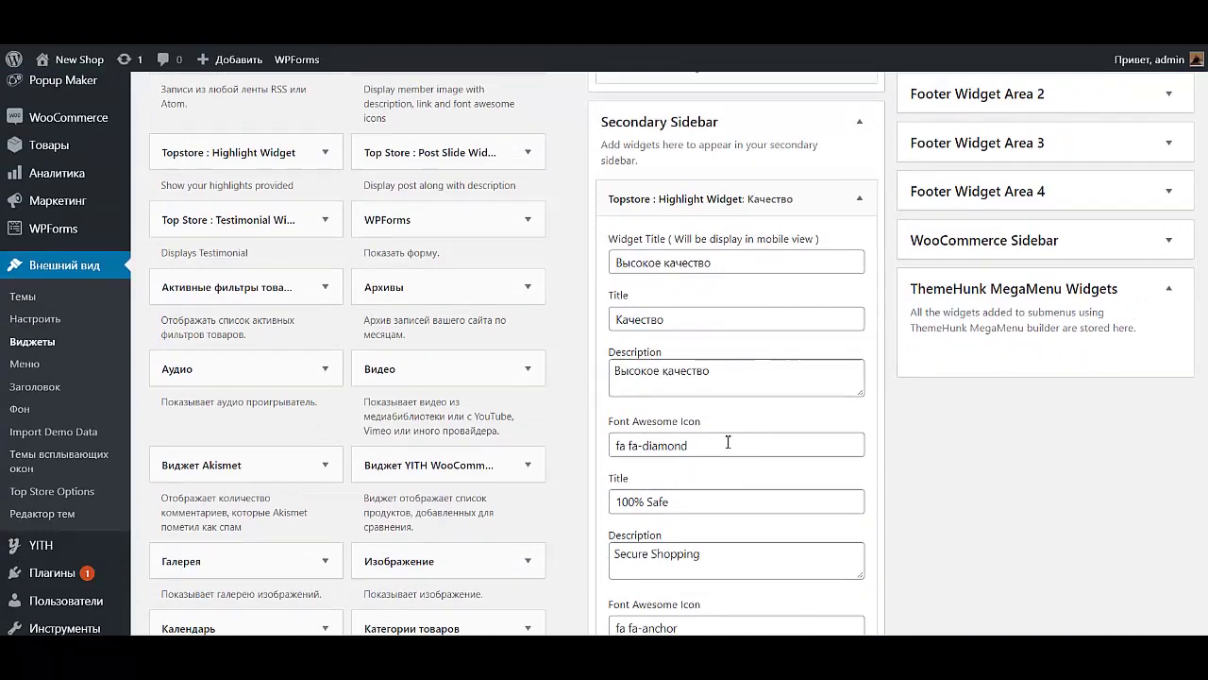
pyautogui.scroll(-1, 727, 444)
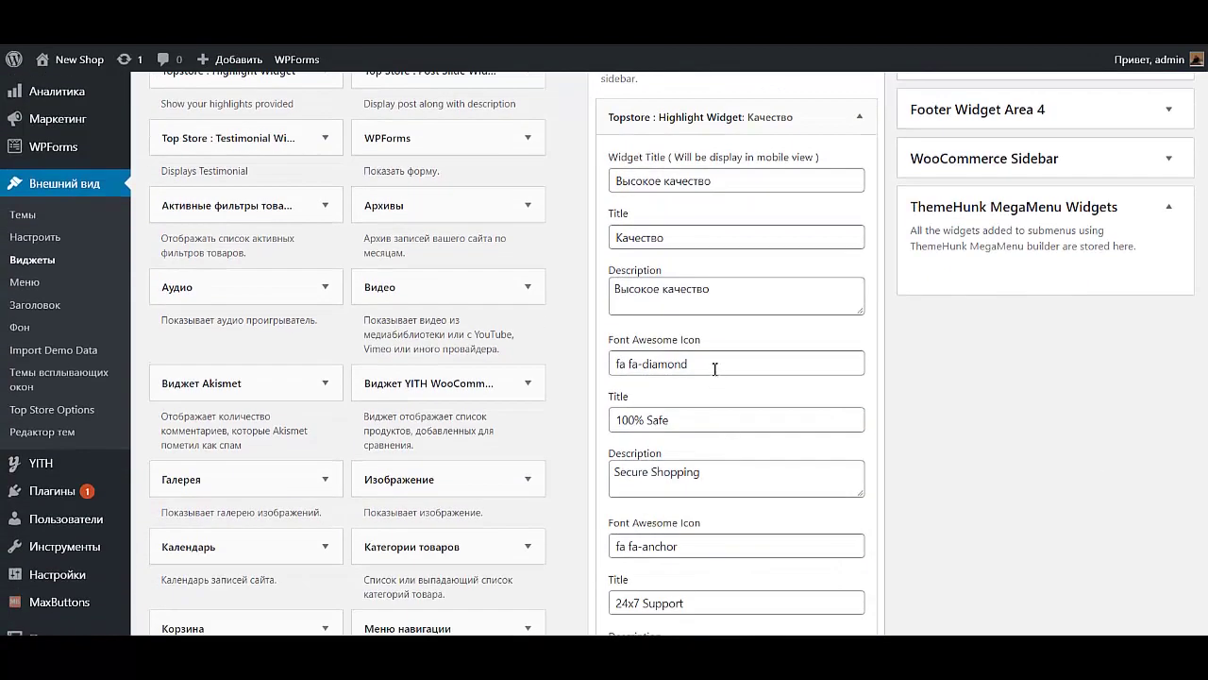
pyautogui.moveTo(718, 363); pyautogui.dragTo(683, 365)
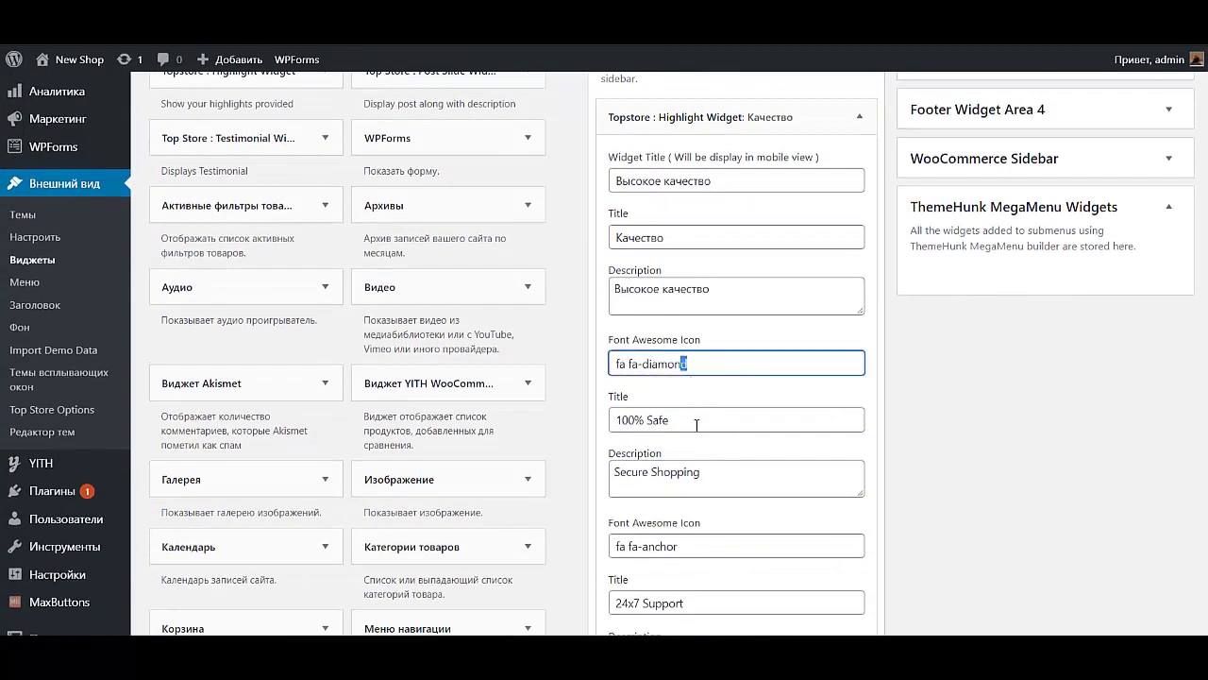
pyautogui.moveTo(697, 426); pyautogui.dragTo(550, 424)
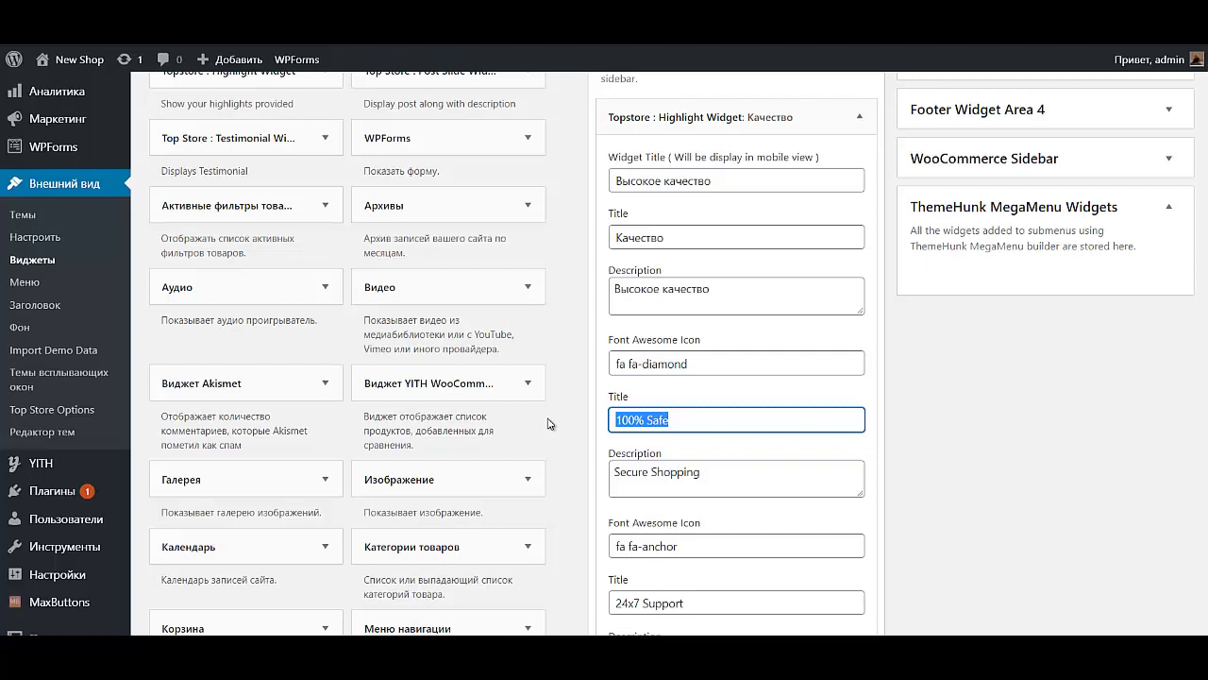
pyautogui.hotkey('shift', 'Tab')
pyautogui.hotkey('shift', 'Tab')
pyautogui.hotkey('shift', 'Tab')
pyautogui.hotkey('shift', 'Tab')
pyautogui.press('BackSpace')
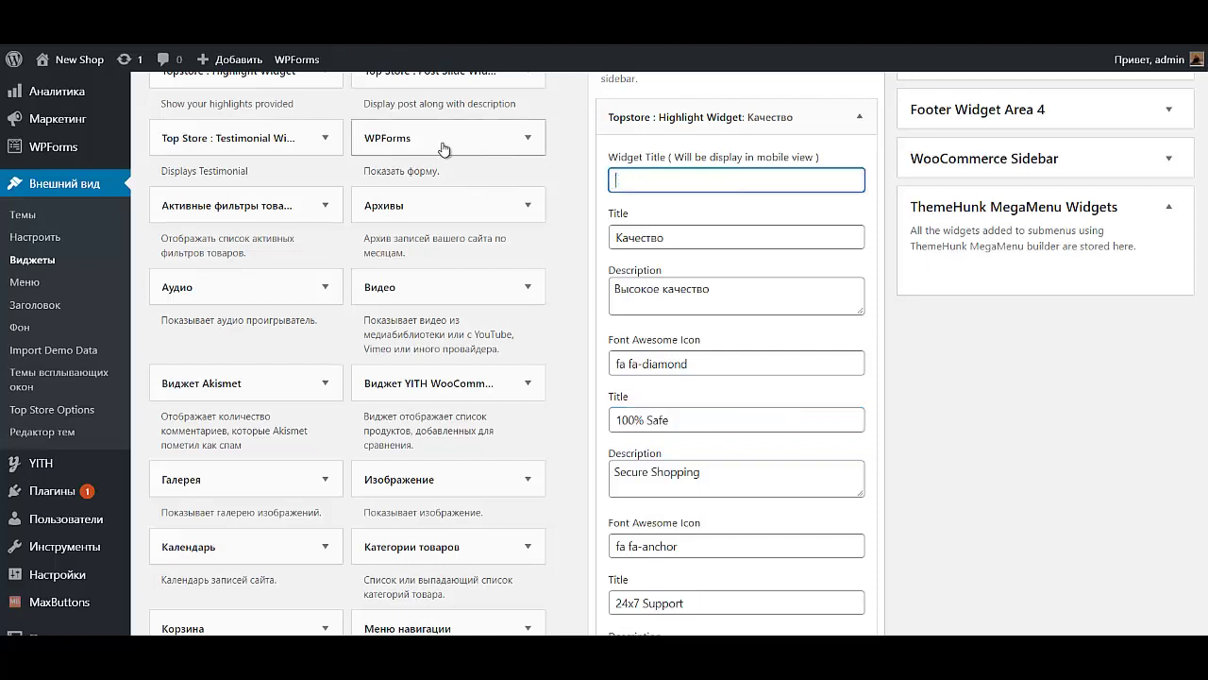
pyautogui.click(807, 215)
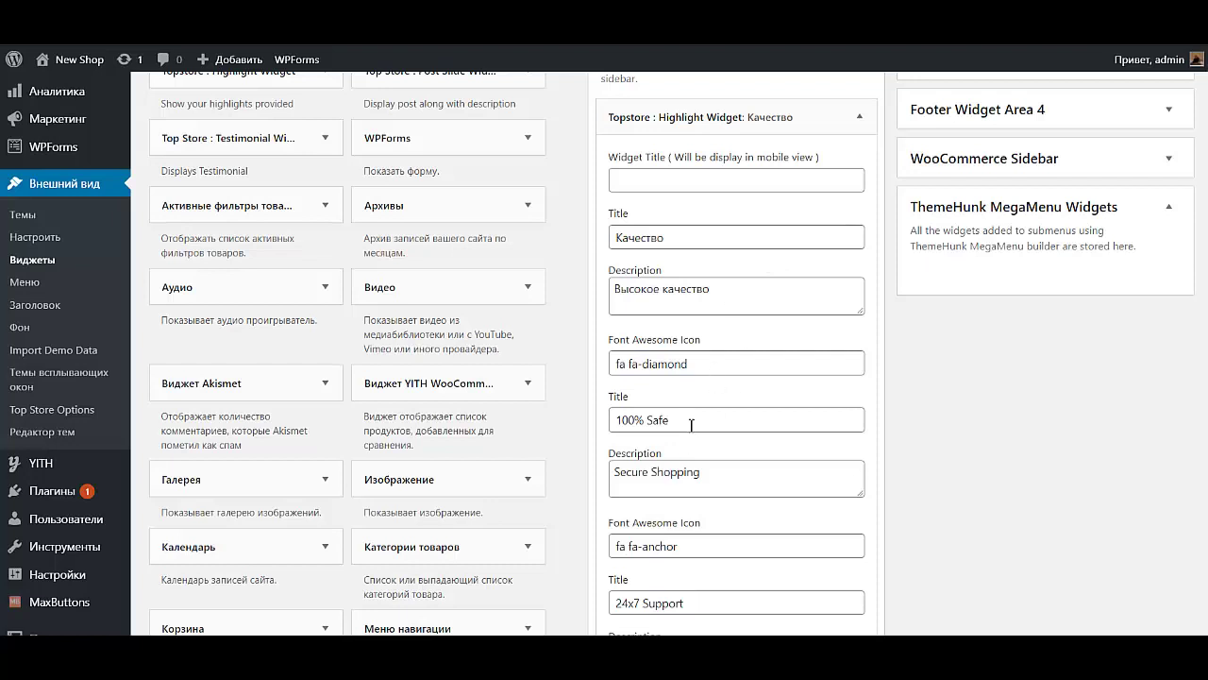
# Set the second highlight item's title to "Подарки" and its description to "Всем клиентам".
pyautogui.moveTo(691, 422); pyautogui.dragTo(545, 397)
pyautogui.write('Пода')
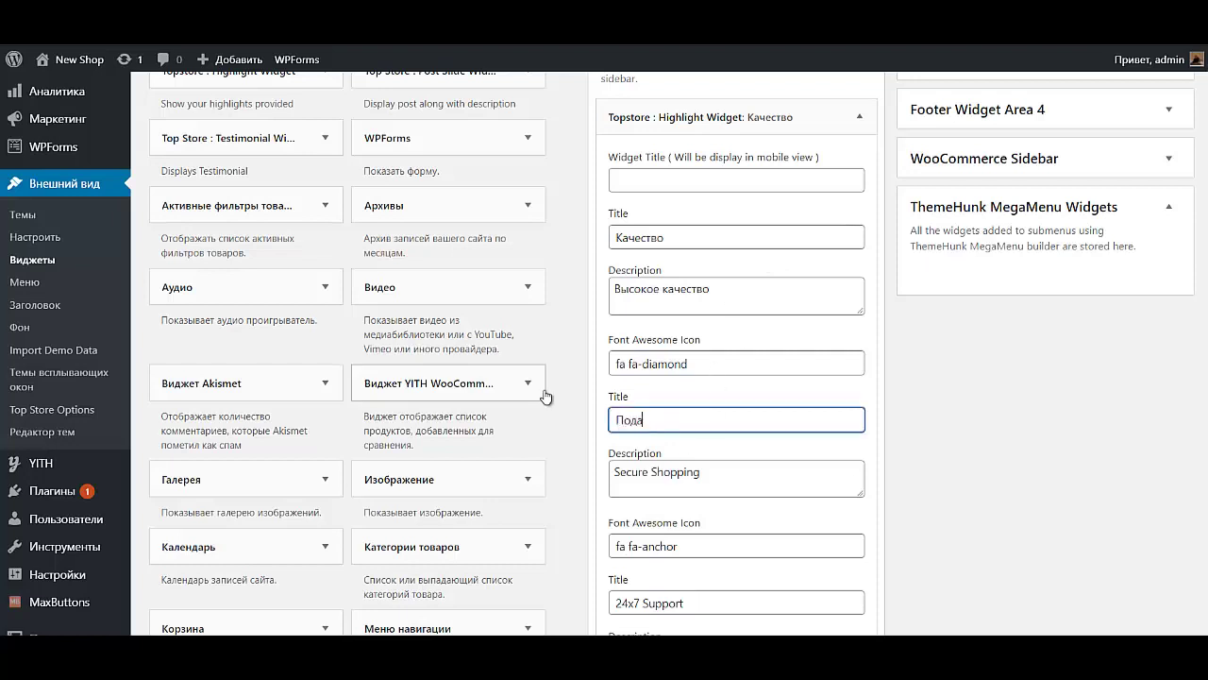
pyautogui.write('рки')
pyautogui.press('Tab')
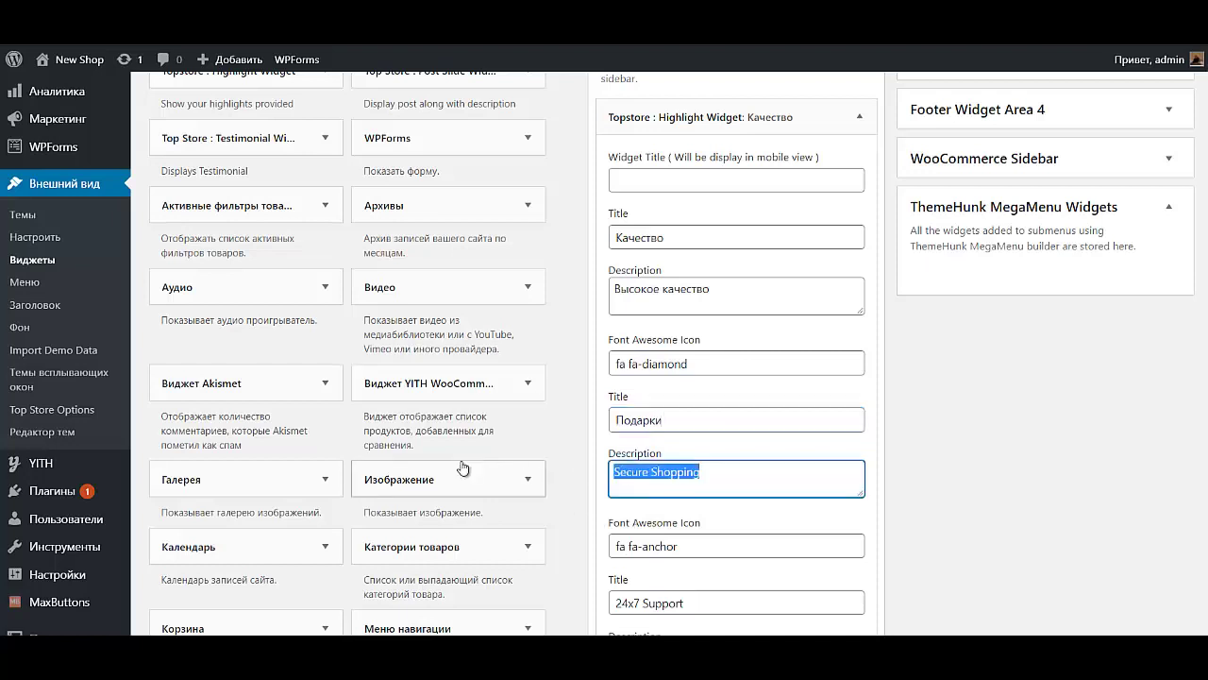
pyautogui.write('Вс')
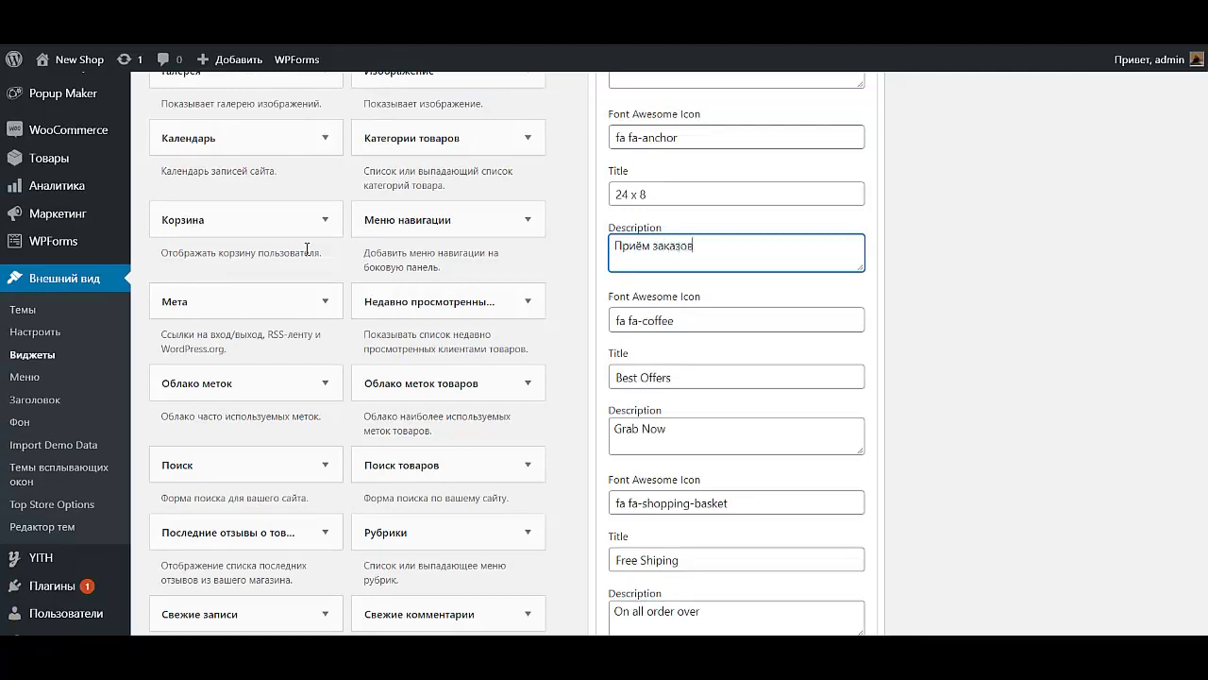
# Save the highlight widget and reload the storefront home page to check the sidebar items.
pyautogui.scroll(-4, 599, 499)
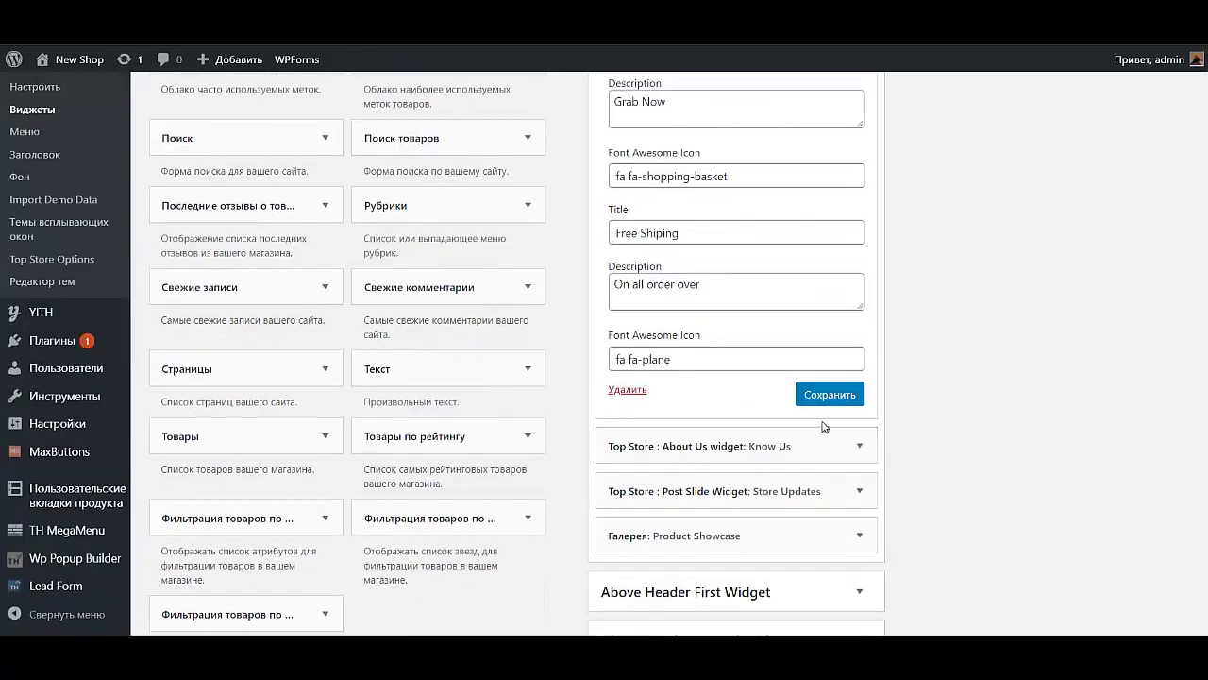
pyautogui.click(807, 404)
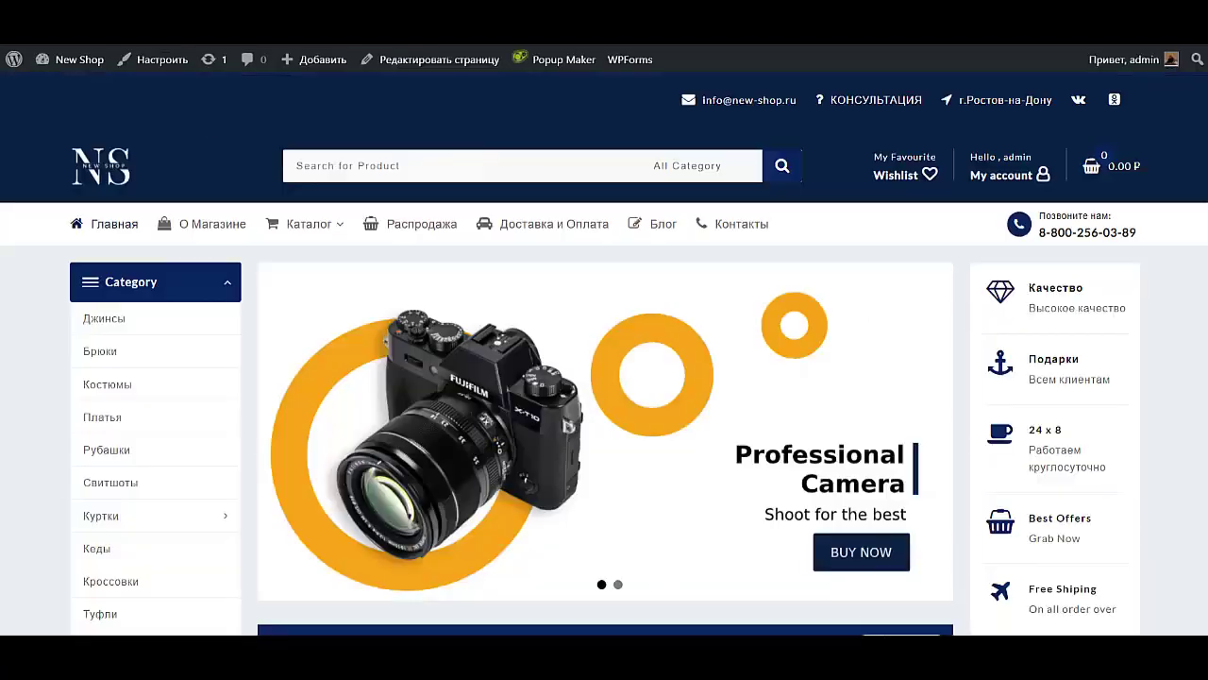
pyautogui.scroll(-1, 1098, 386)
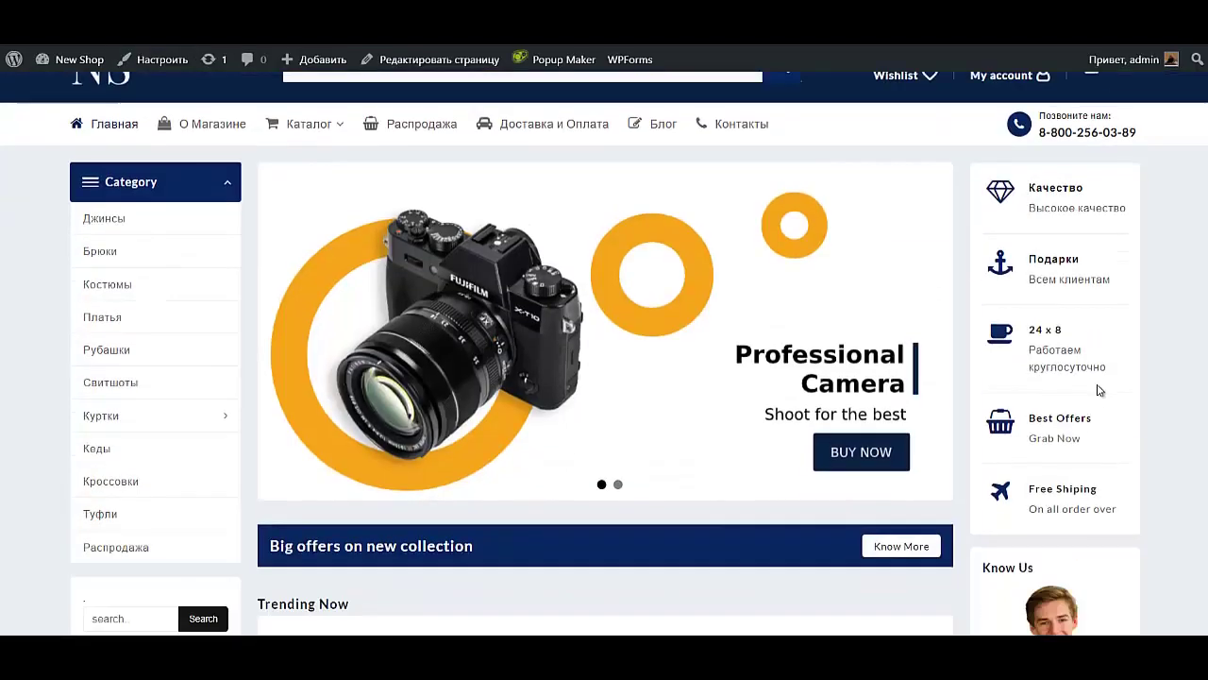
pyautogui.press('F5')
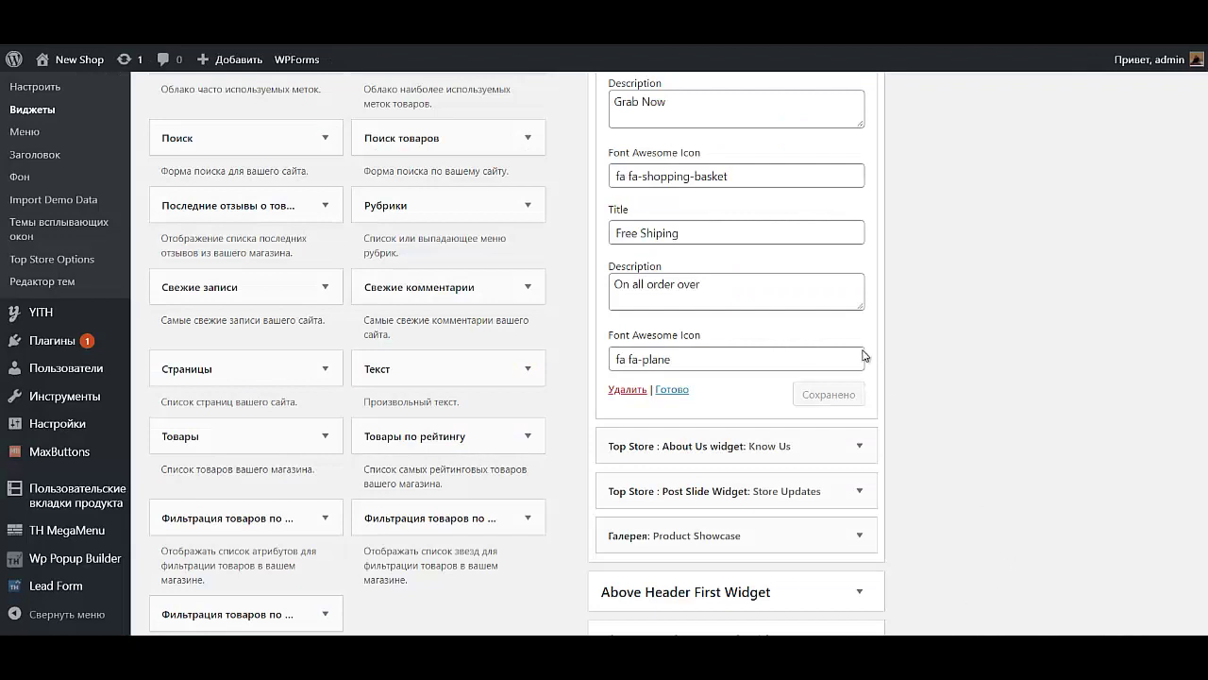
# Back in the widget settings, set the fourth highlight item's title to "Акции" and its description to "Для клиентов".
pyautogui.scroll(3, 844, 400)
pyautogui.scroll(2, 823, 407)
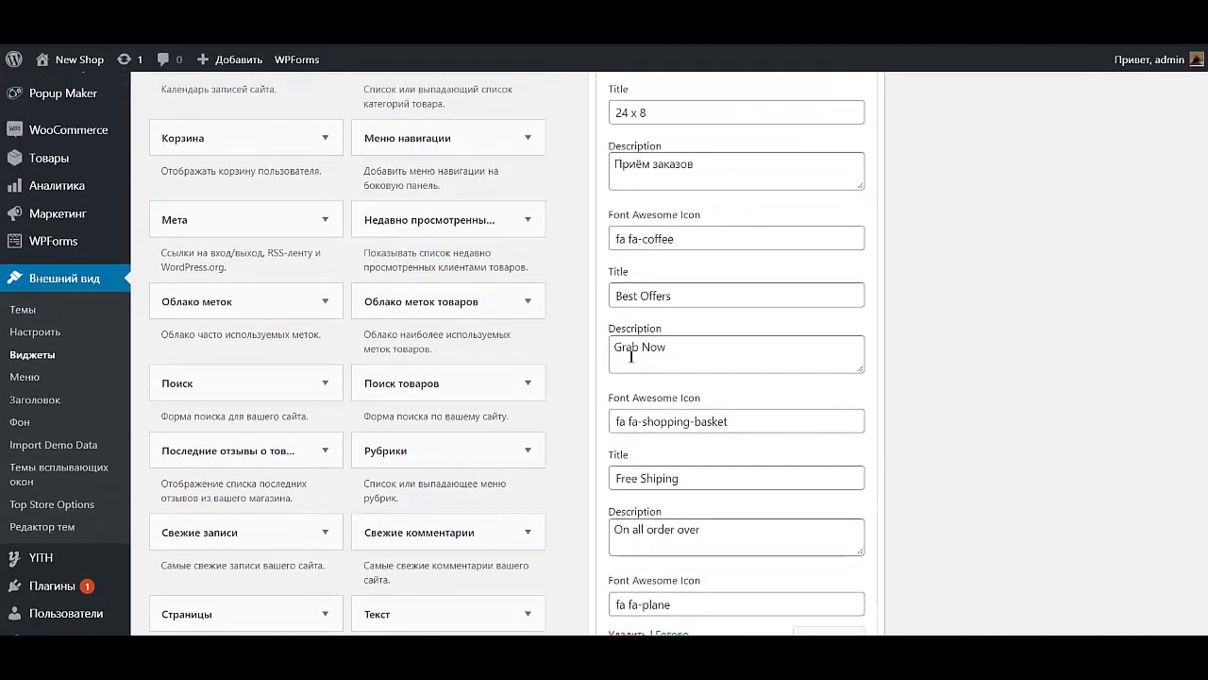
pyautogui.tripleClick(705, 300)
pyautogui.write('Акции')
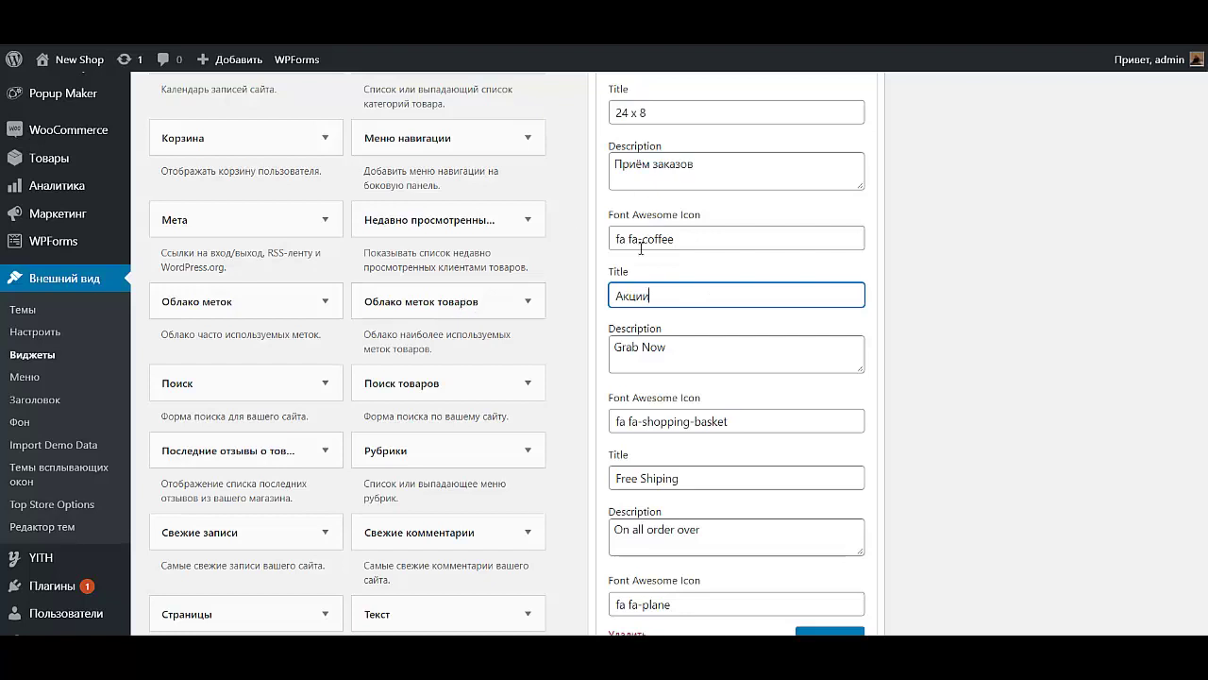
pyautogui.tripleClick(670, 349)
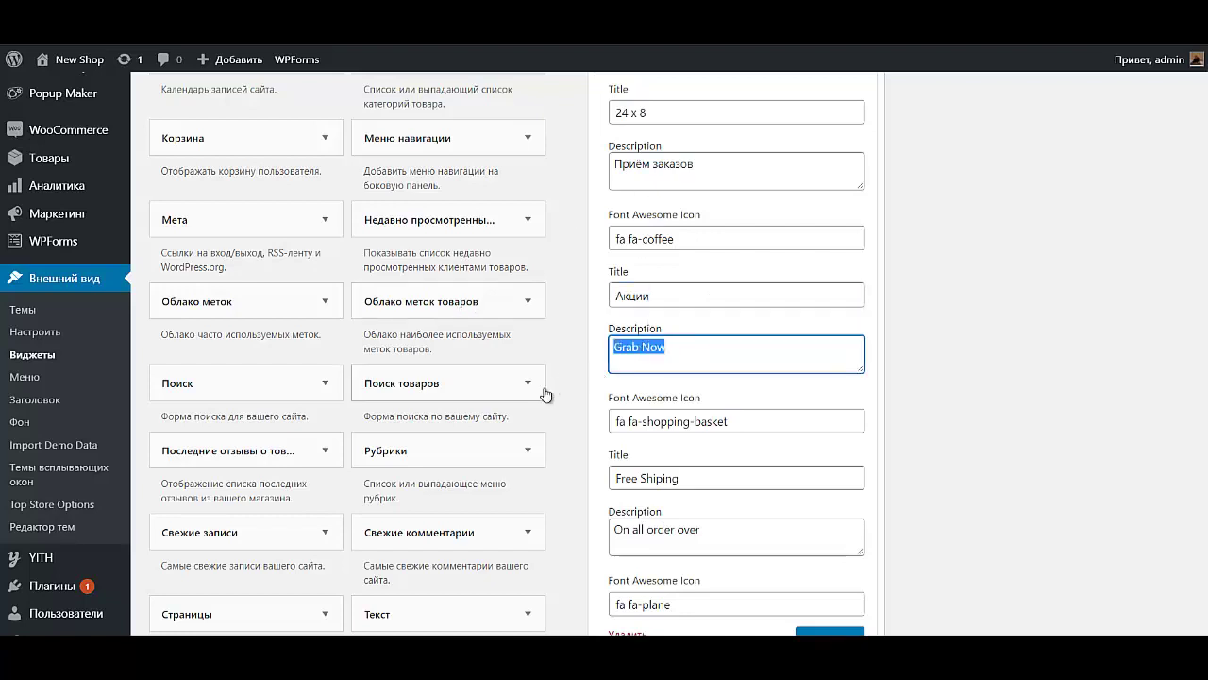
pyautogui.write('Для клиентов')
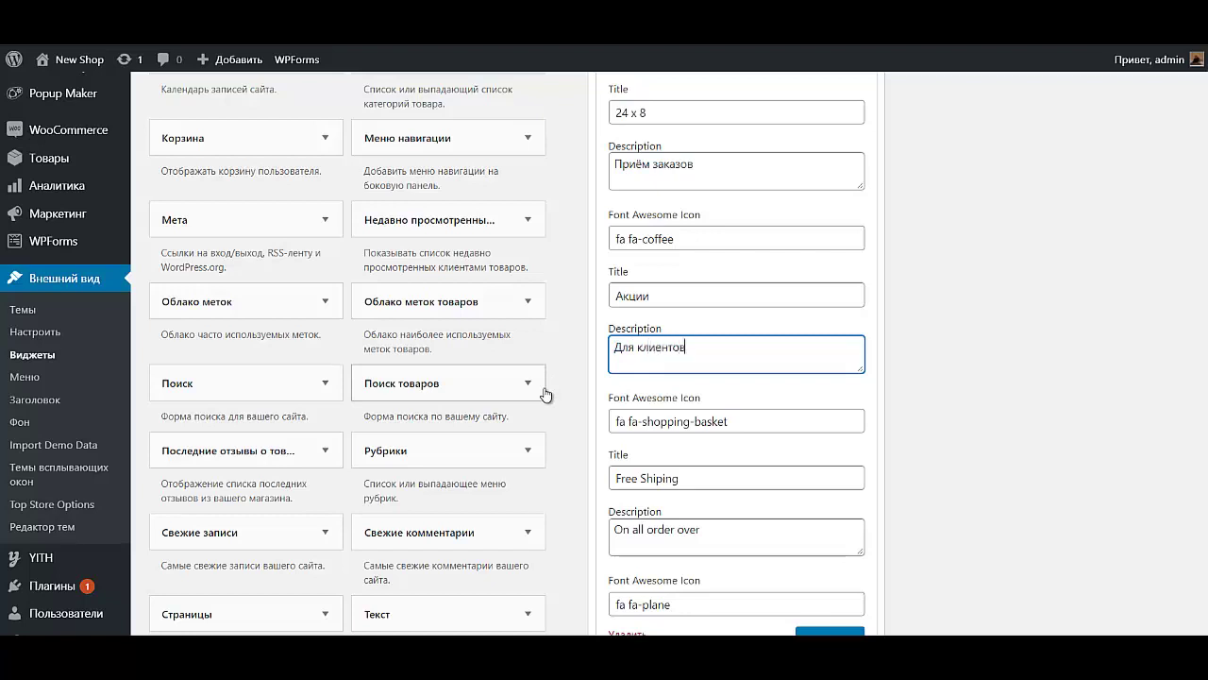
# Set the fifth highlight item's title to "Сервис" and its description to "Лучшие условия", and save the widget.
pyautogui.moveTo(695, 478); pyautogui.dragTo(598, 481)
pyautogui.write('Сервис')
pyautogui.scroll(-2, 675, 354)
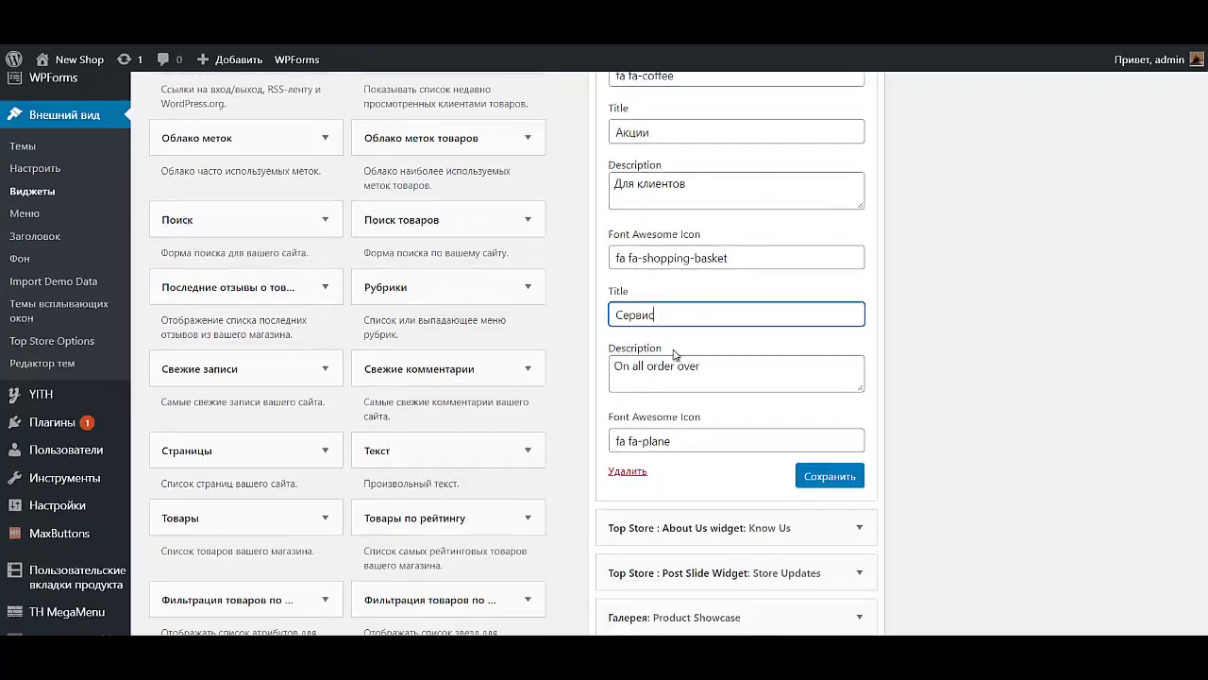
pyautogui.moveTo(698, 376); pyautogui.dragTo(420, 376)
pyautogui.write('Лучшие условия')
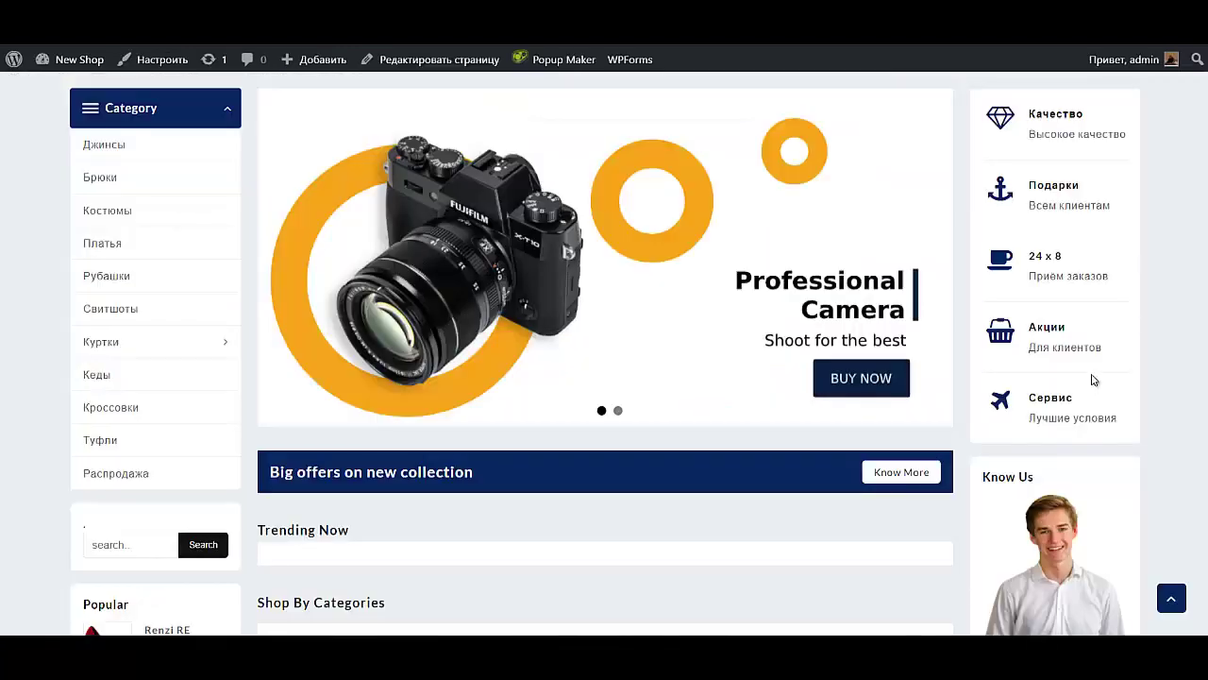
# Examine the highlight items on the storefront home page and compare them with the fields in the widget settings.
pyautogui.scroll(2, 1092, 378)
pyautogui.scroll(-1, 1090, 354)
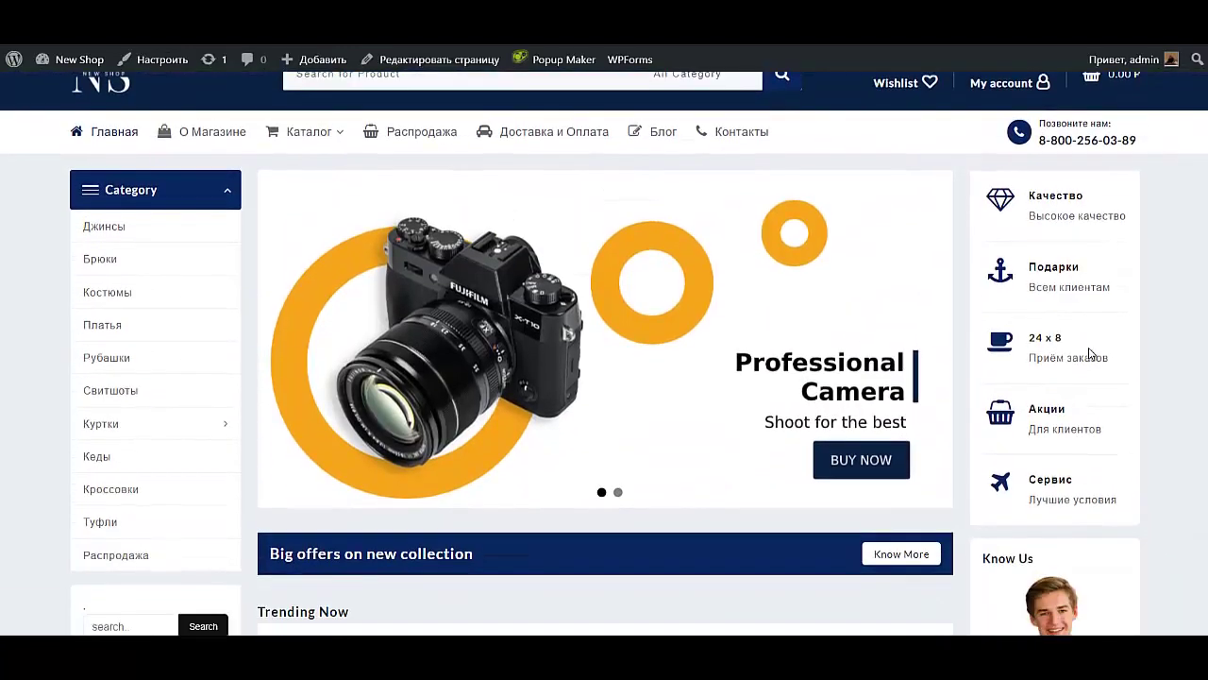
pyautogui.scroll(1, 1090, 354)
pyautogui.scroll(-4, 1089, 335)
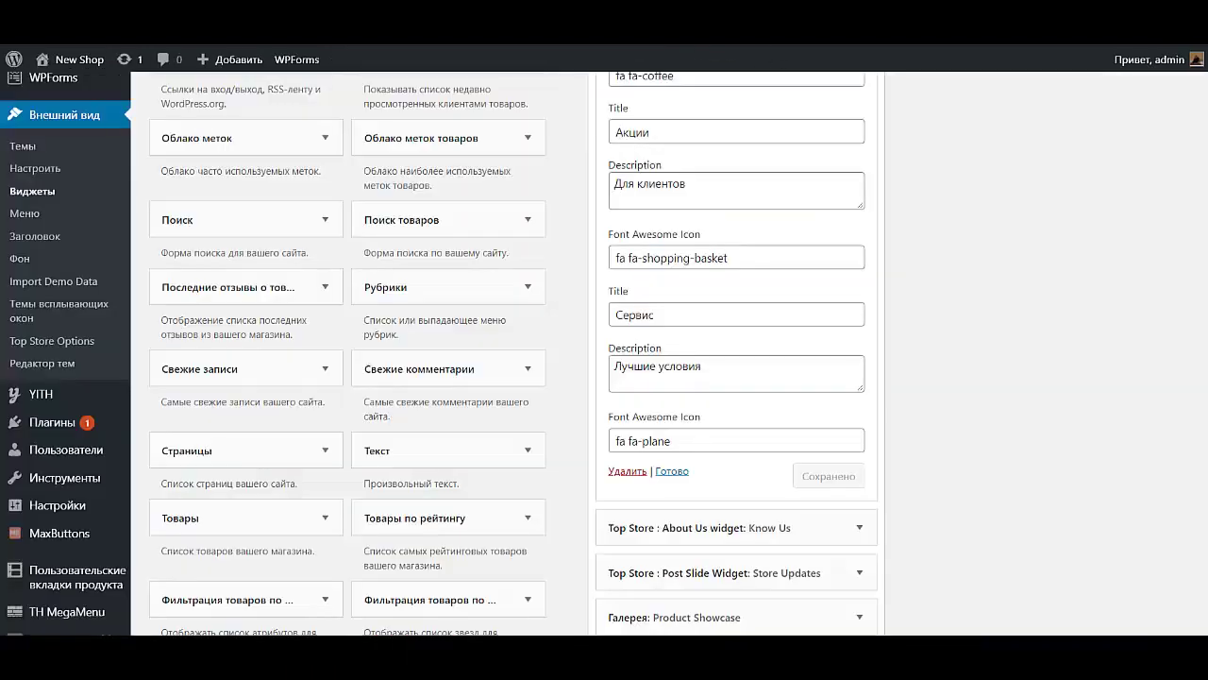
pyautogui.scroll(3, 864, 282)
pyautogui.scroll(5, 864, 281)
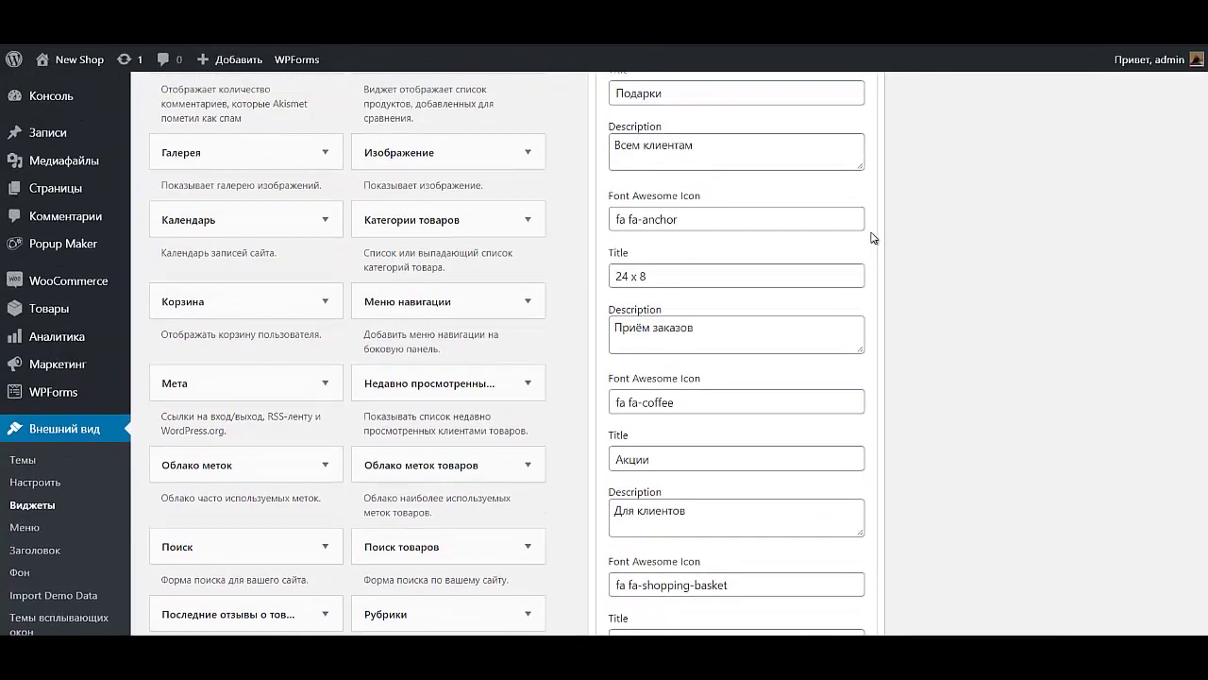
# Close the Highlight widget settings and set the Top Store : About Us widget's title to "Ваш менеджер".
pyautogui.click(857, 117)
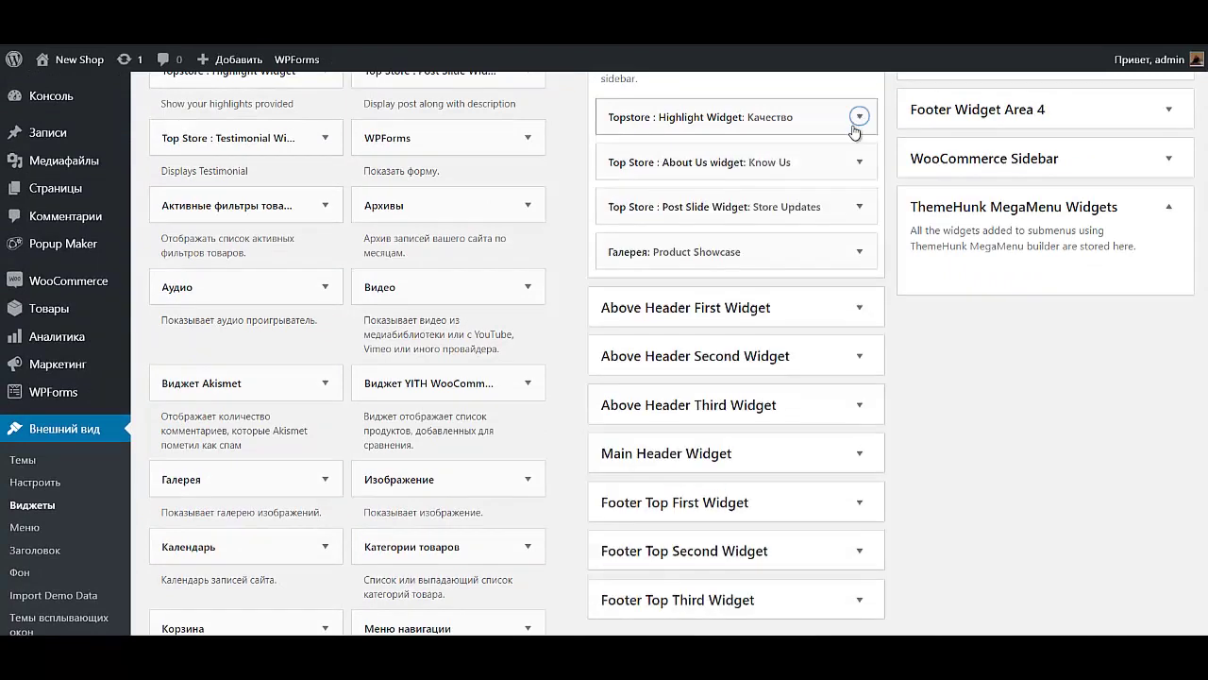
pyautogui.click(858, 161)
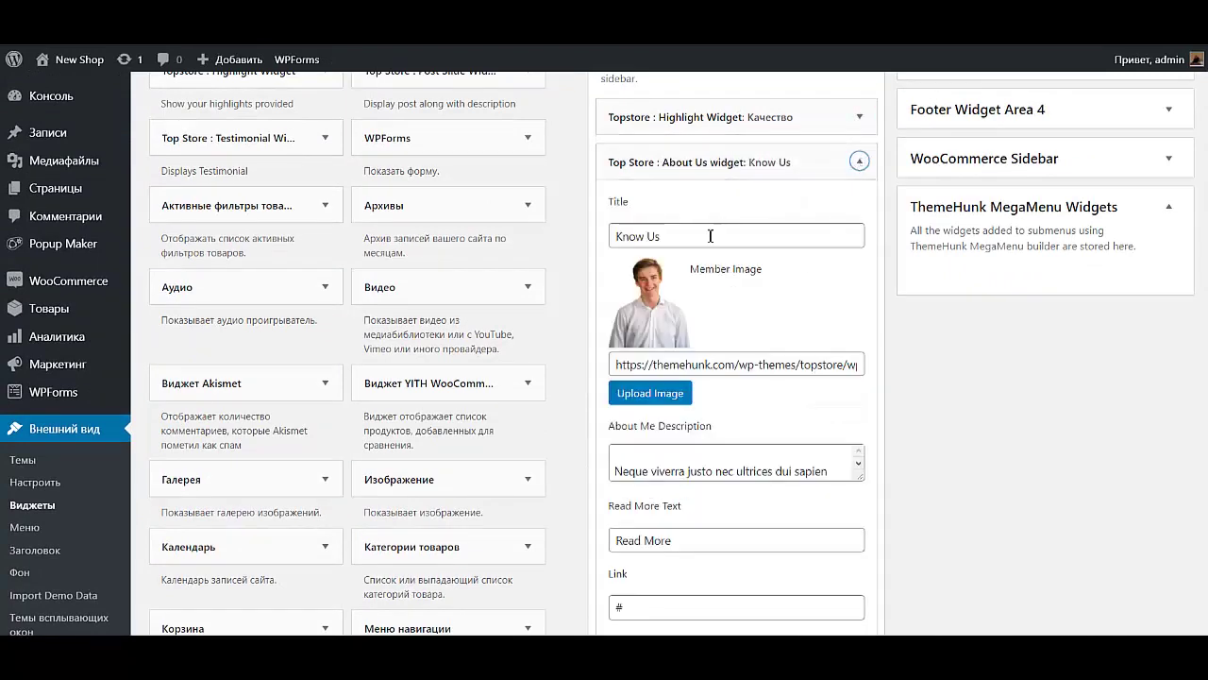
pyautogui.moveTo(711, 236); pyautogui.dragTo(566, 253)
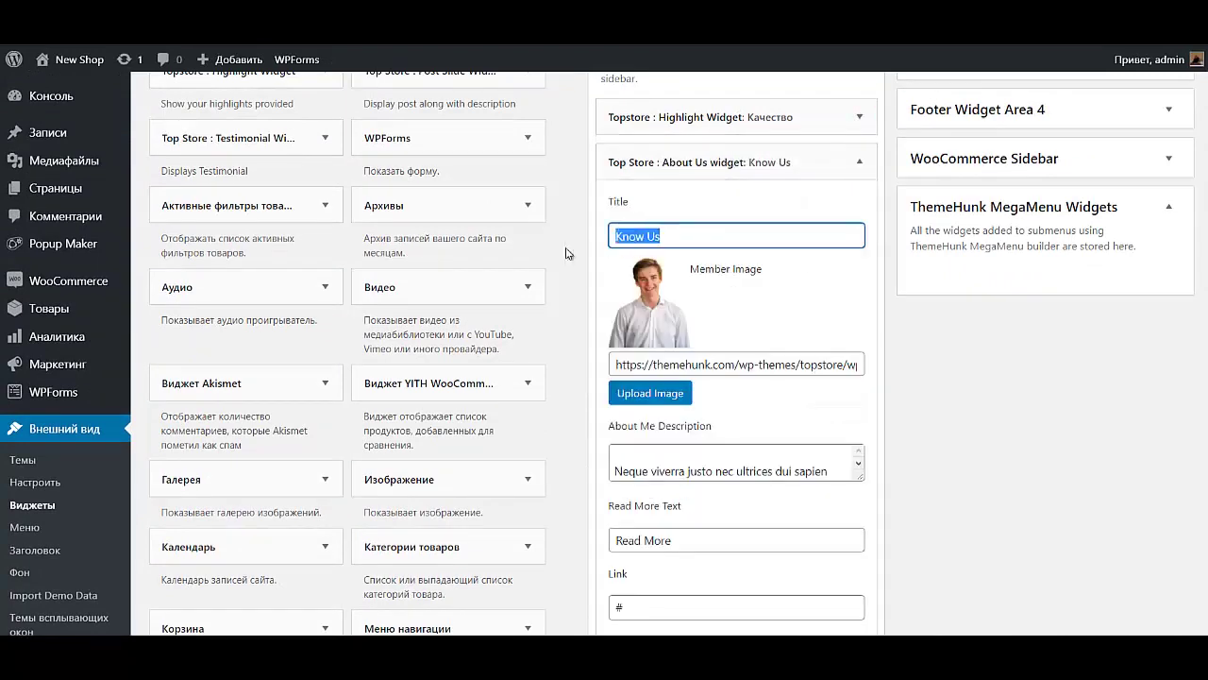
pyautogui.write('Ba')
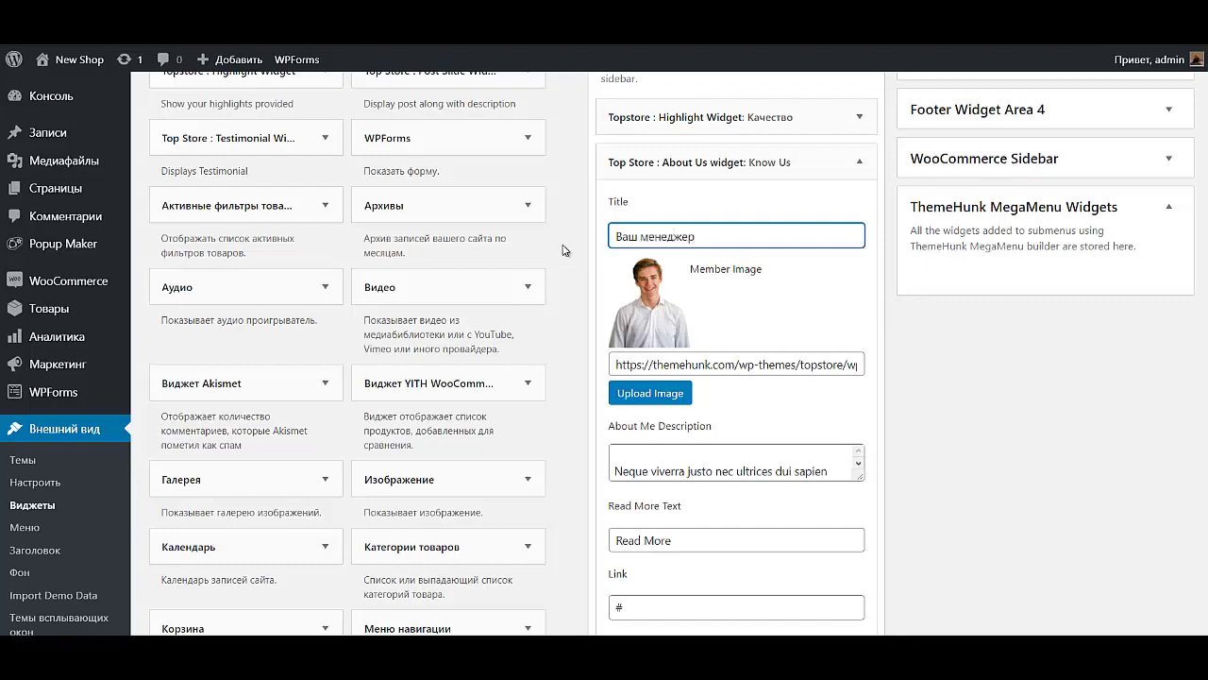
# Set the About Us widget's Read More text to "Подробнее".
pyautogui.scroll(-2, 563, 240)
pyautogui.moveTo(720, 380); pyautogui.dragTo(504, 375)
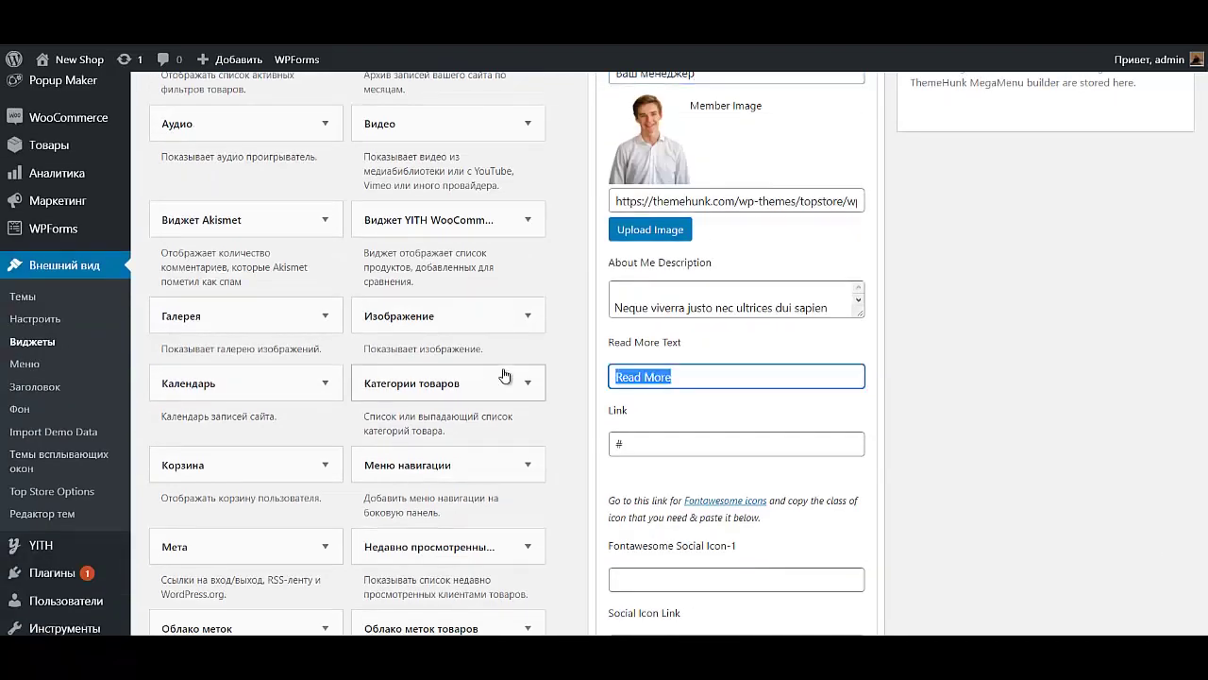
pyautogui.write('Подробнее')
pyautogui.scroll(-2, 734, 571)
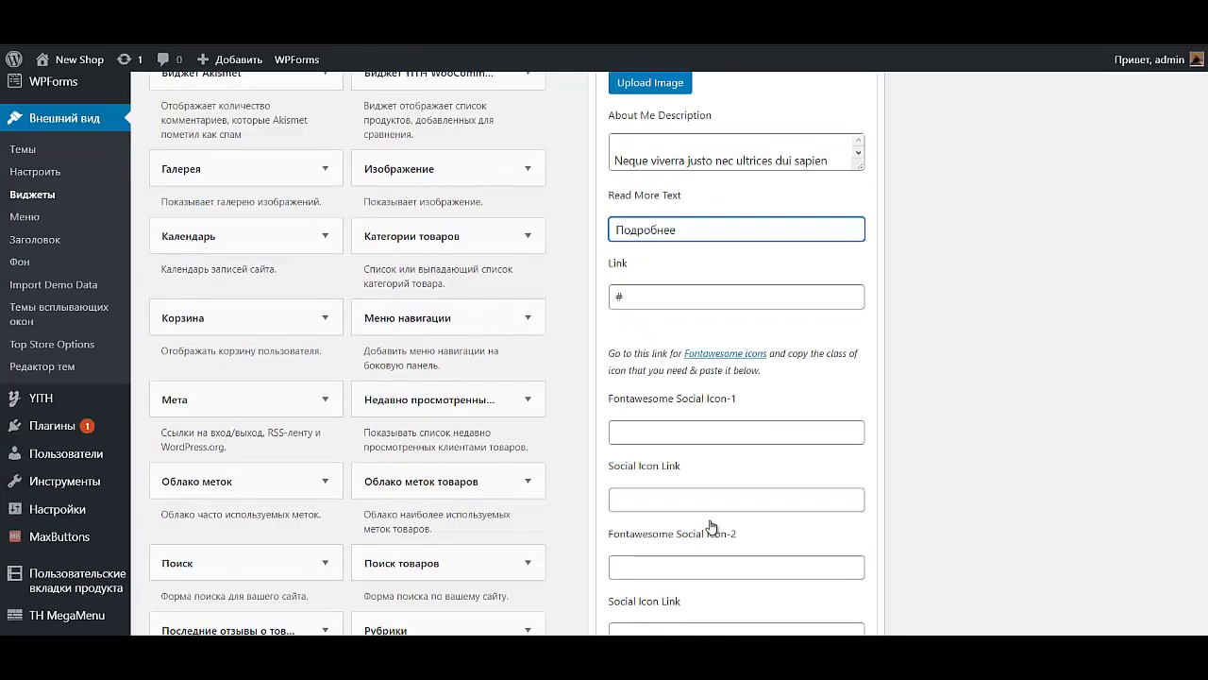
# Copy the address of the storefront's "Контакты" page and enter it as the About Us widget's link.
pyautogui.scroll(2, 703, 472)
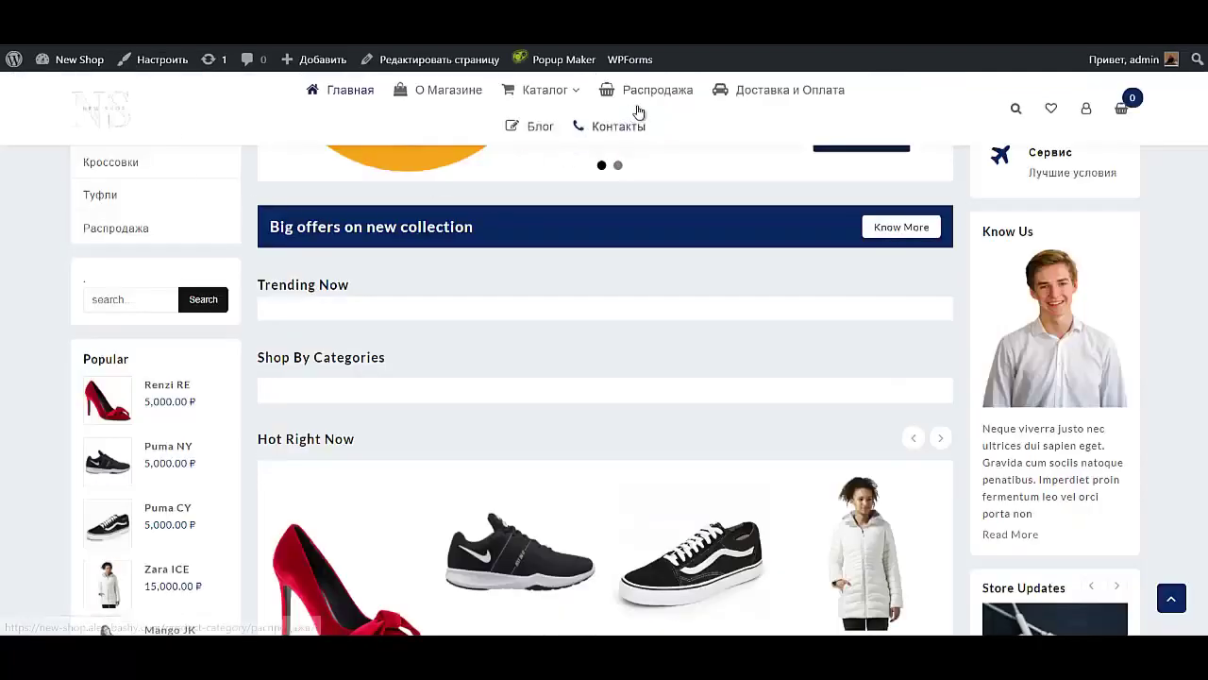
pyautogui.moveTo(545, 105)
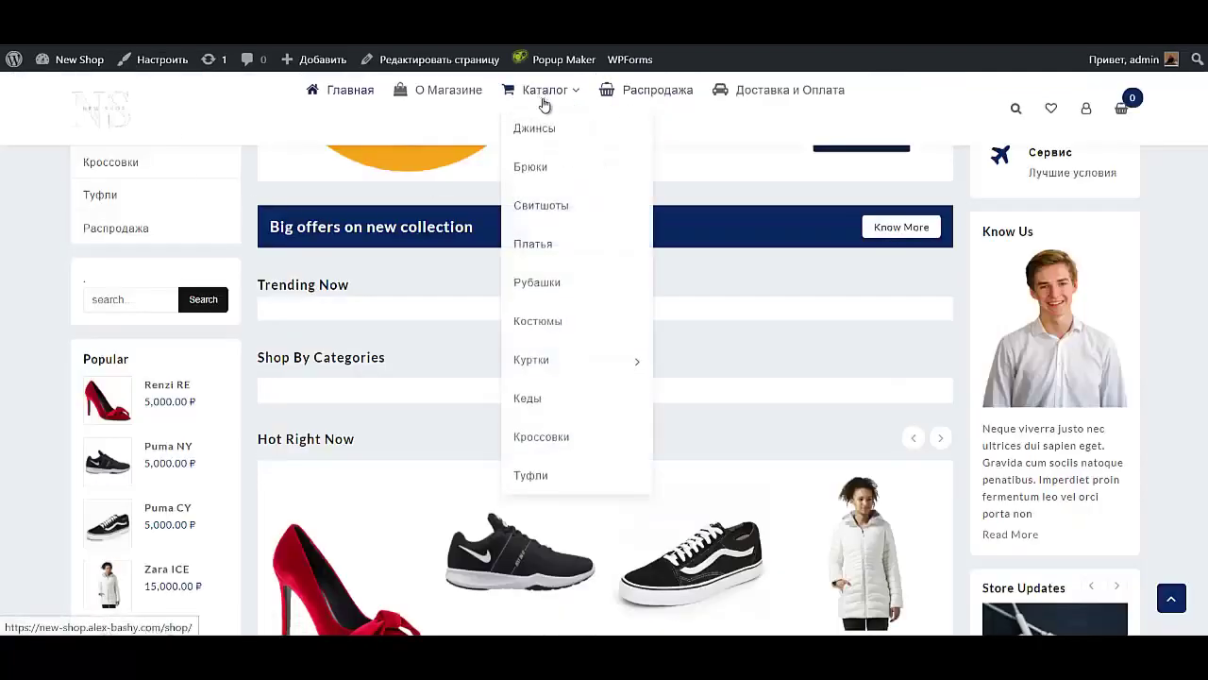
pyautogui.click(623, 127)
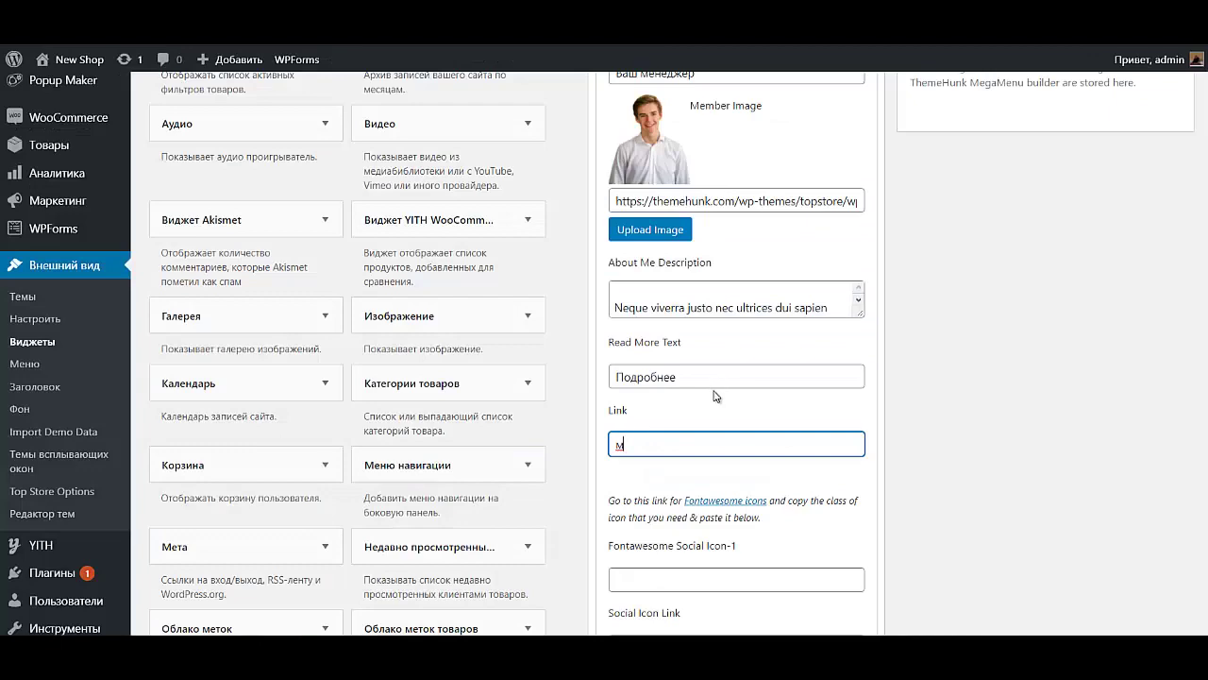
pyautogui.press('BackSpace')
pyautogui.write('https://new-shop.alex-bashy.com/контакты/')
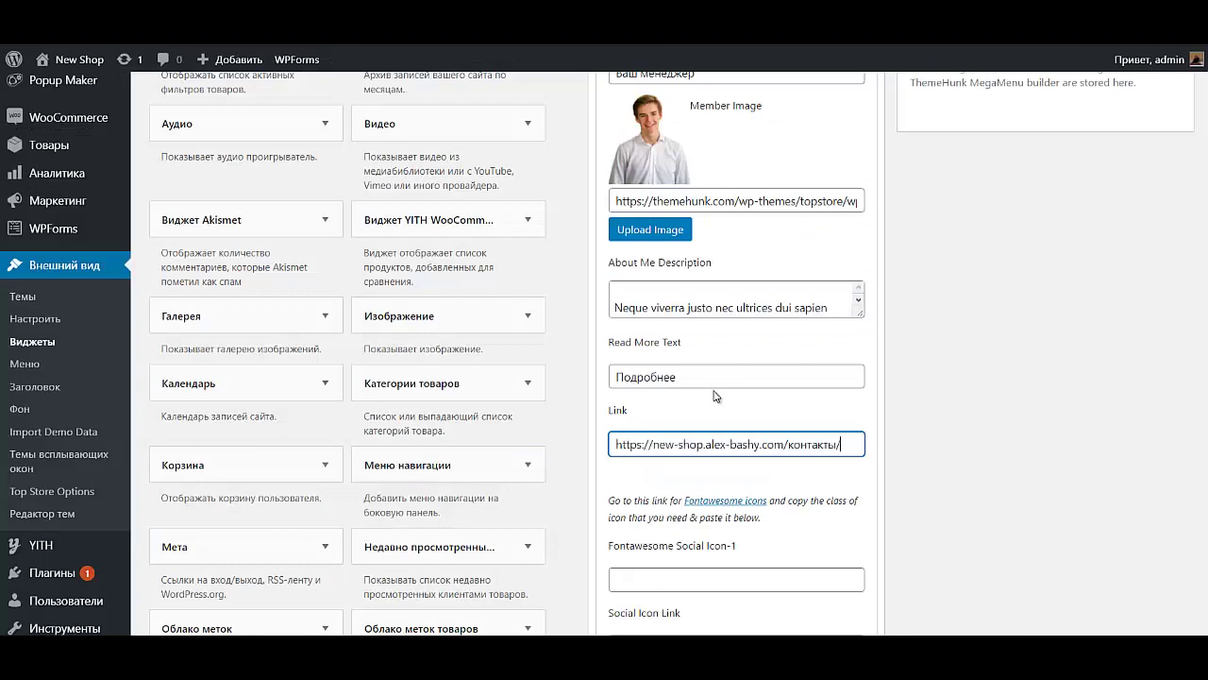
# Examine the Fontawesome social icon and social link fields in the About Us widget settings.
pyautogui.scroll(-4, 719, 425)
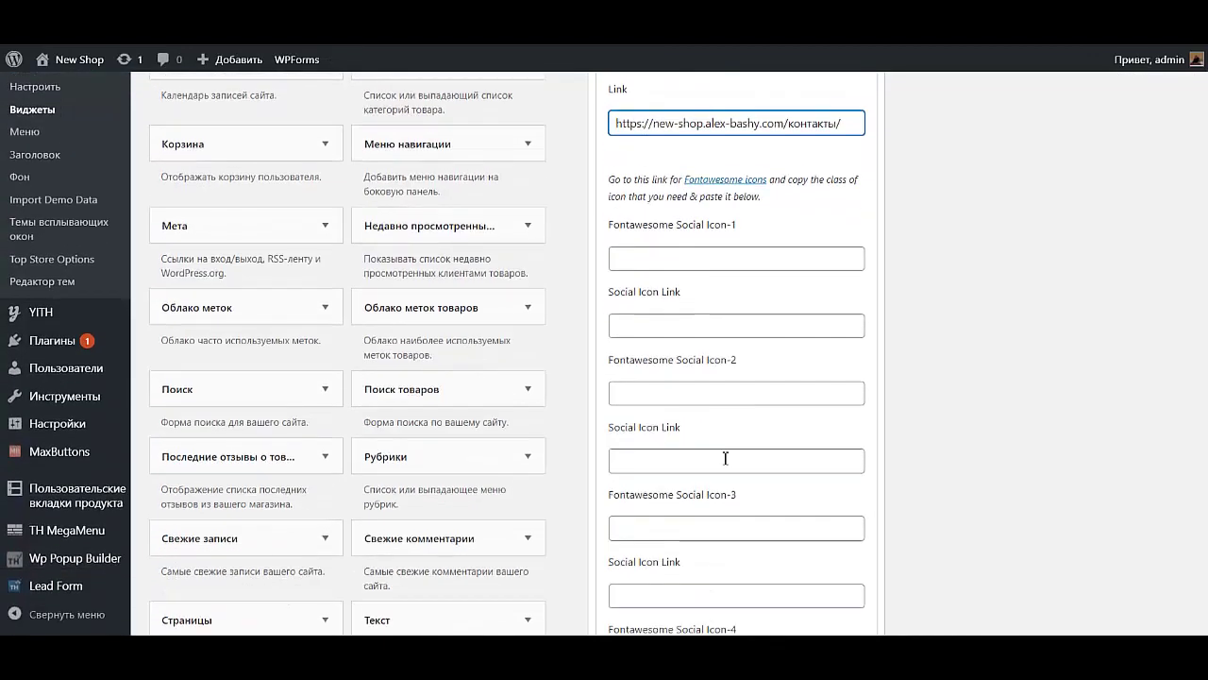
pyautogui.scroll(-1, 724, 455)
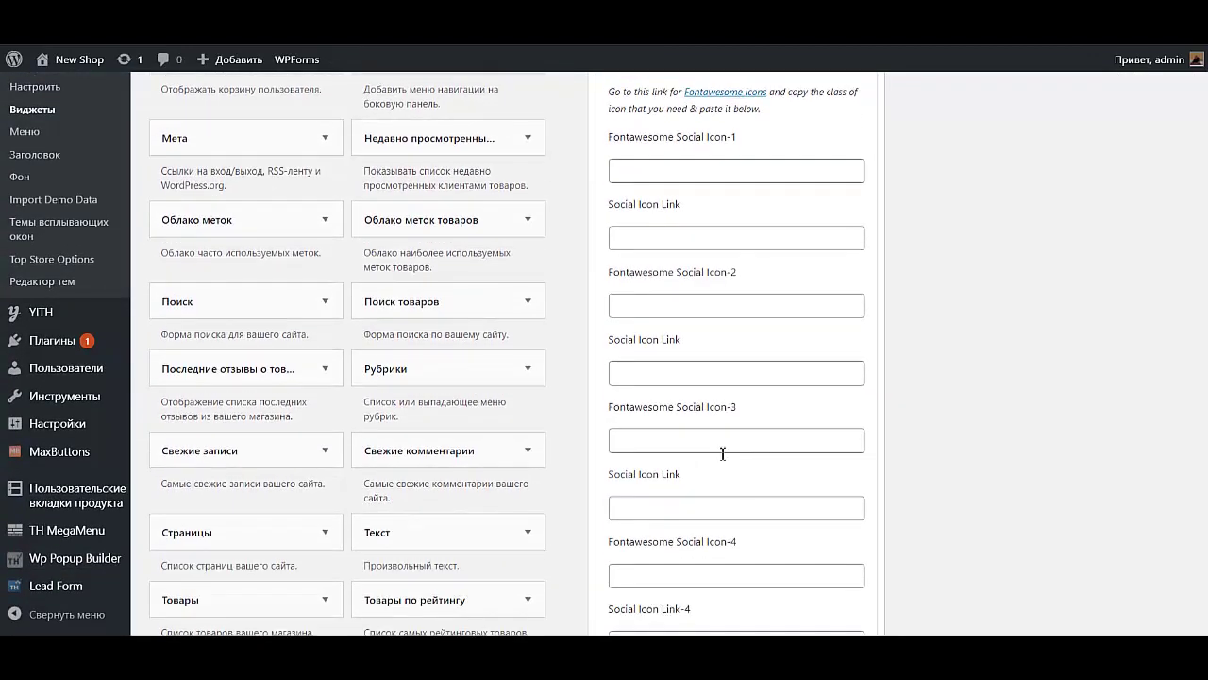
pyautogui.scroll(3, 740, 378)
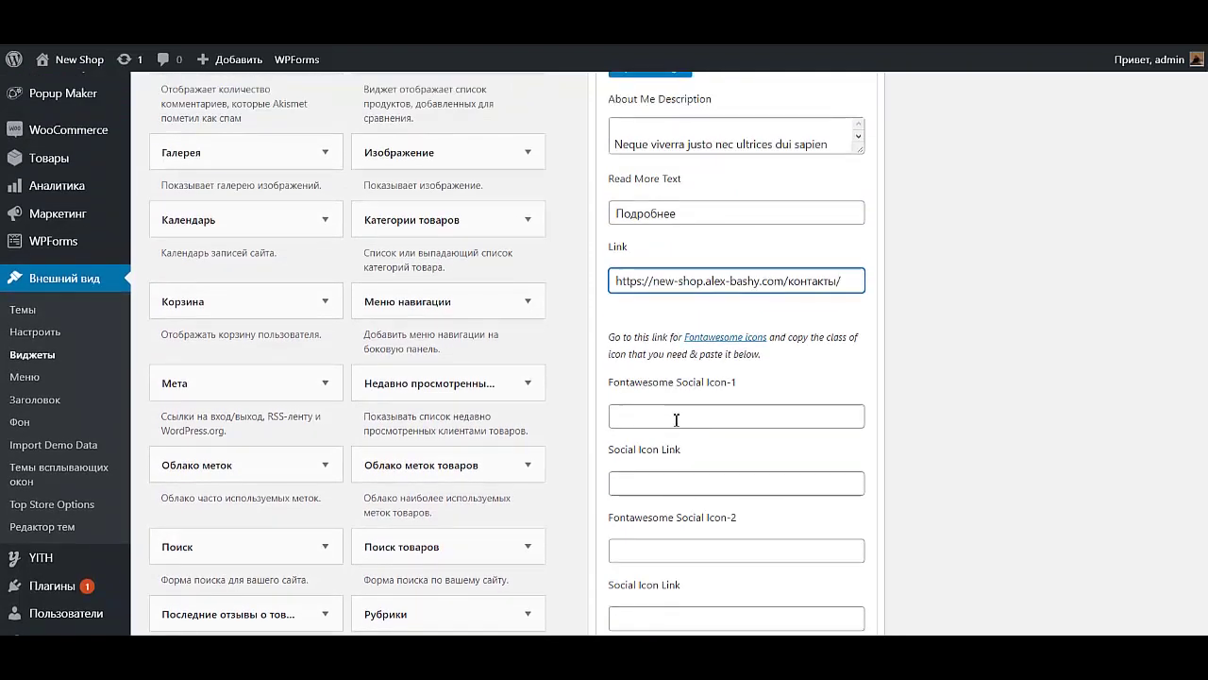
pyautogui.click(677, 420)
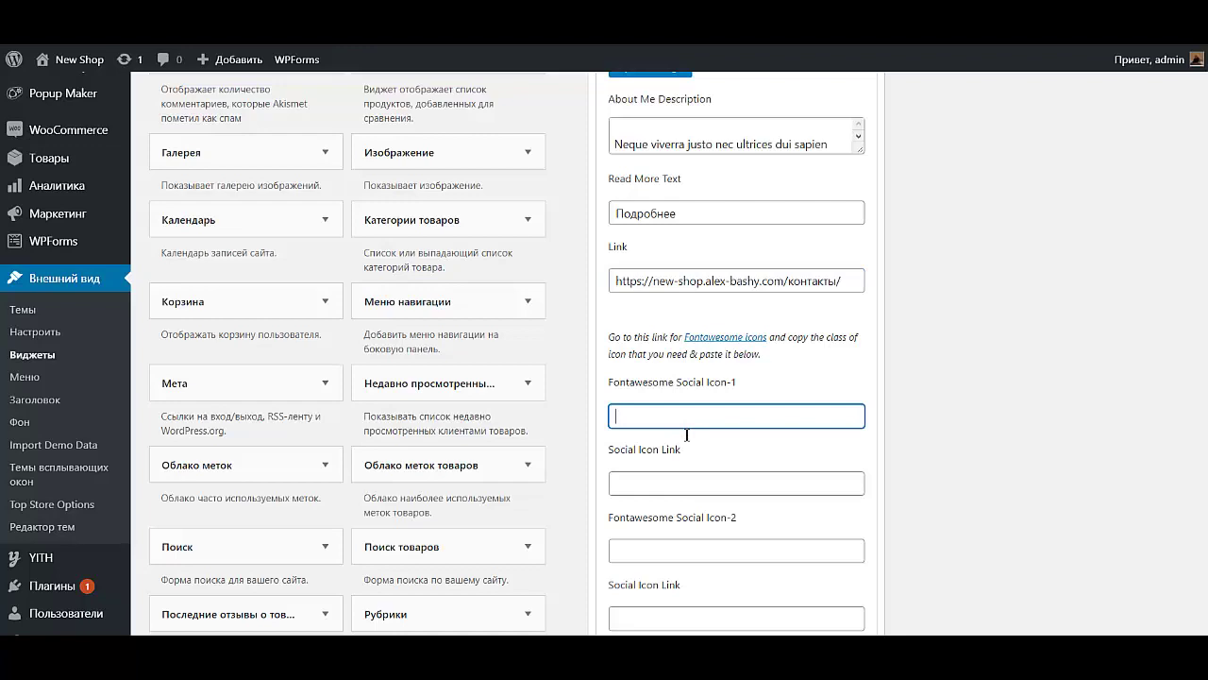
pyautogui.click(696, 486)
pyautogui.scroll(-3, 689, 485)
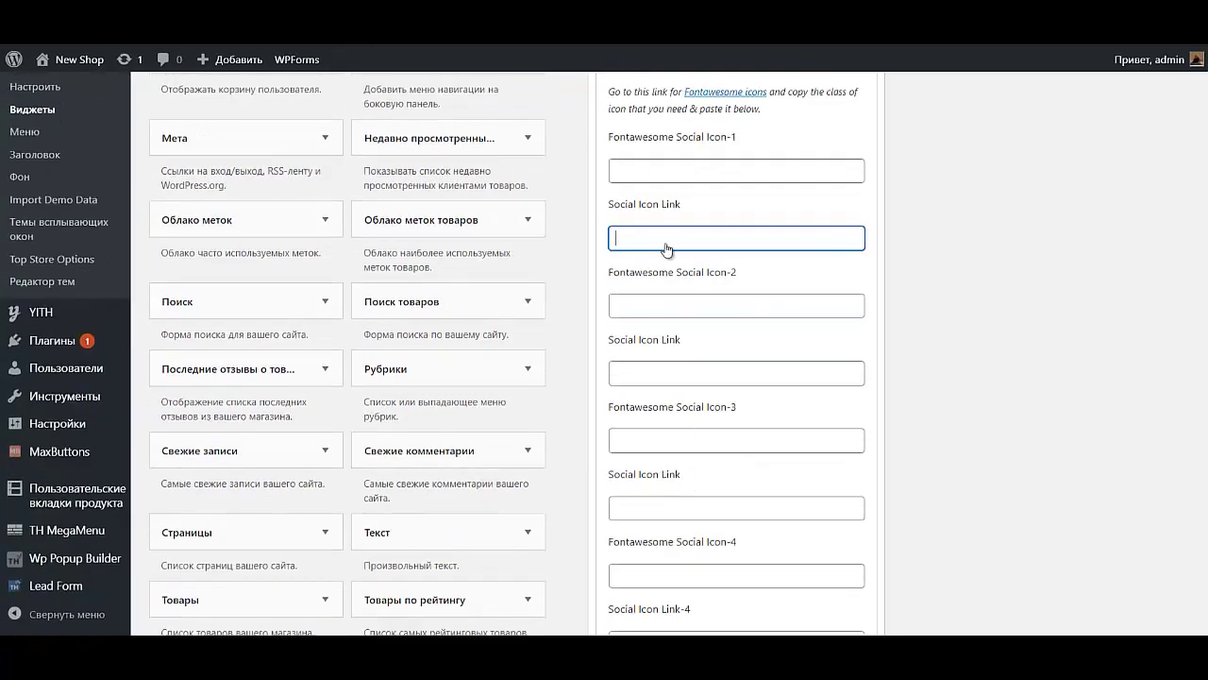
pyautogui.scroll(-3, 715, 507)
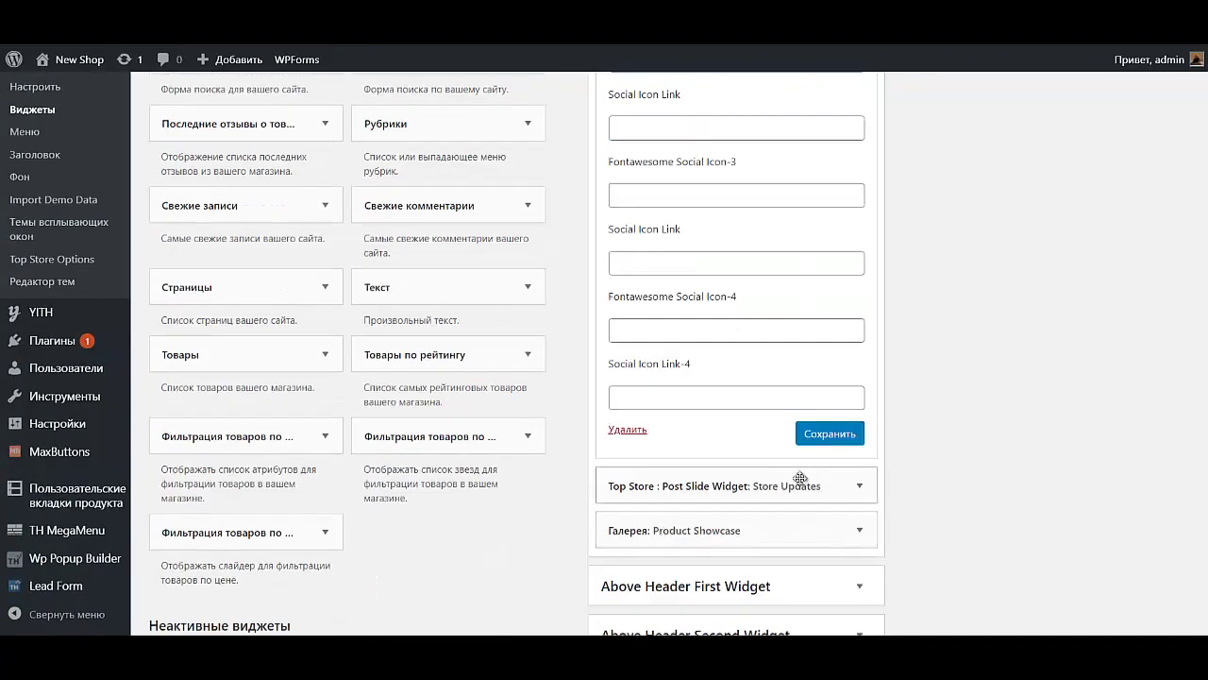
# Replace the About Me description with "Оставьте заявку и Ваш менеджер поможет Вам!" and save the About Us widget.
pyautogui.click(820, 455)
pyautogui.scroll(8, 821, 455)
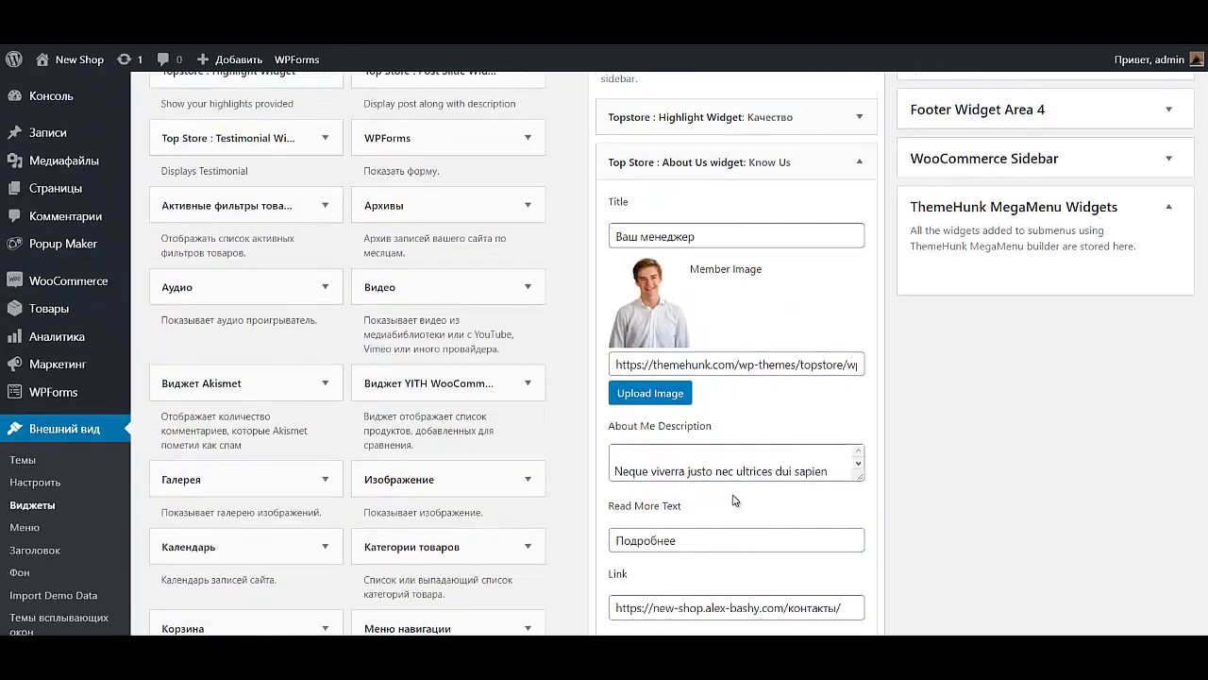
pyautogui.click(667, 459)
pyautogui.hotkey('ctrl', 'a')
pyautogui.press('BackSpace')
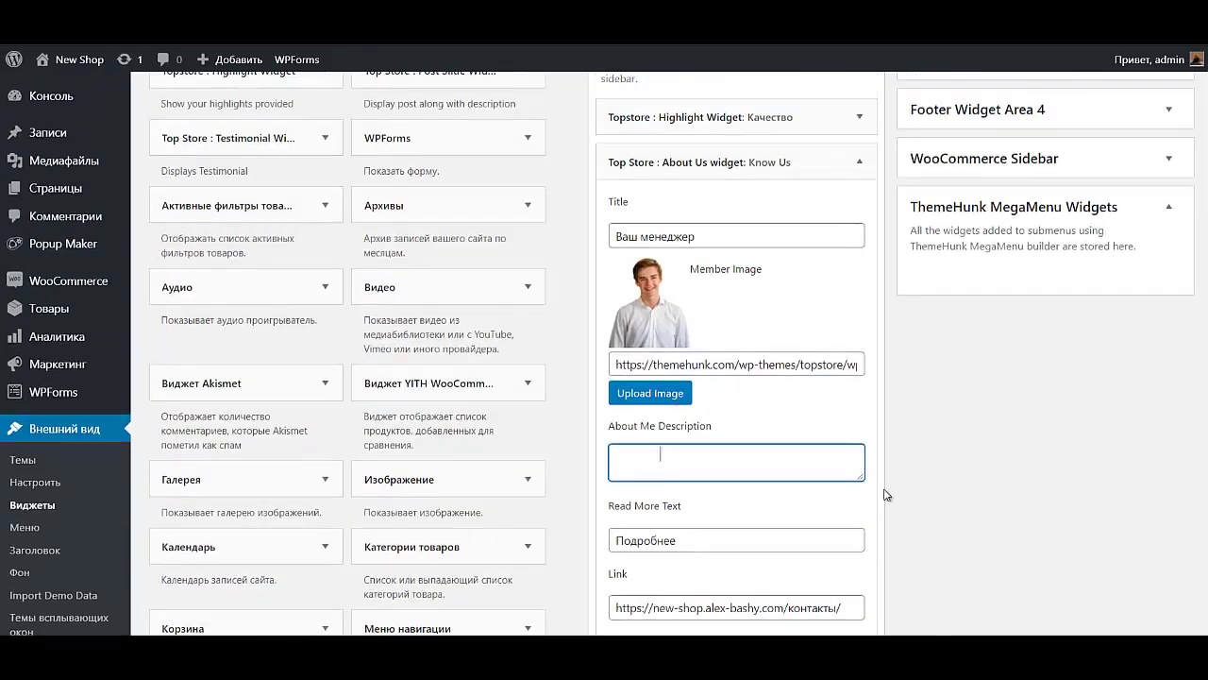
pyautogui.write('Оставьте заявку и Ваш менеджер помо')
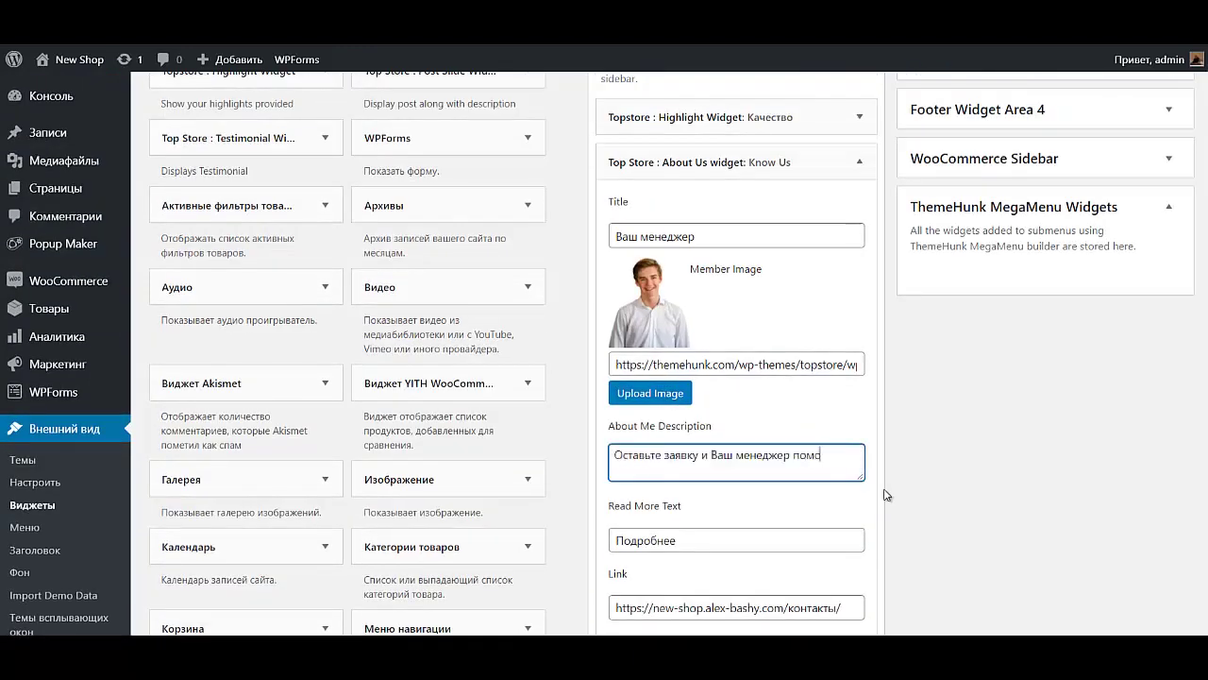
pyautogui.write('жет Вам!')
pyautogui.scroll(-10, 963, 387)
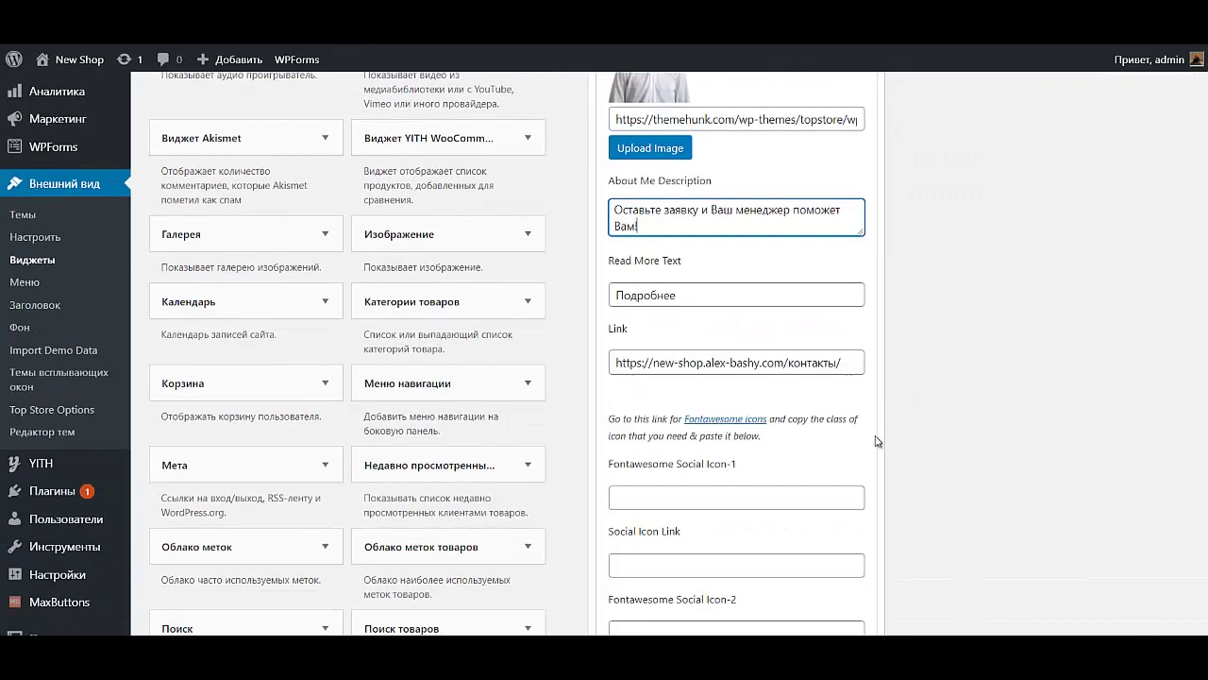
pyautogui.click(841, 434)
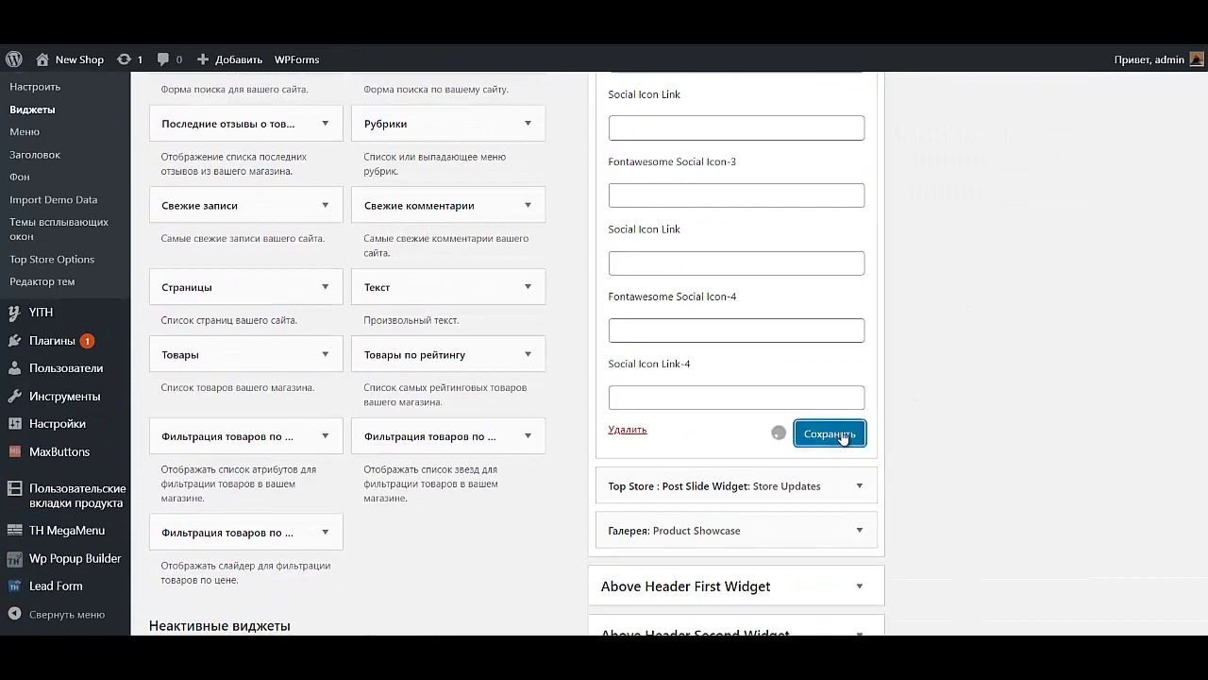
# Reload the storefront home page and check the manager block in the right sidebar.
pyautogui.hotkey('ctrl', 'Tab')
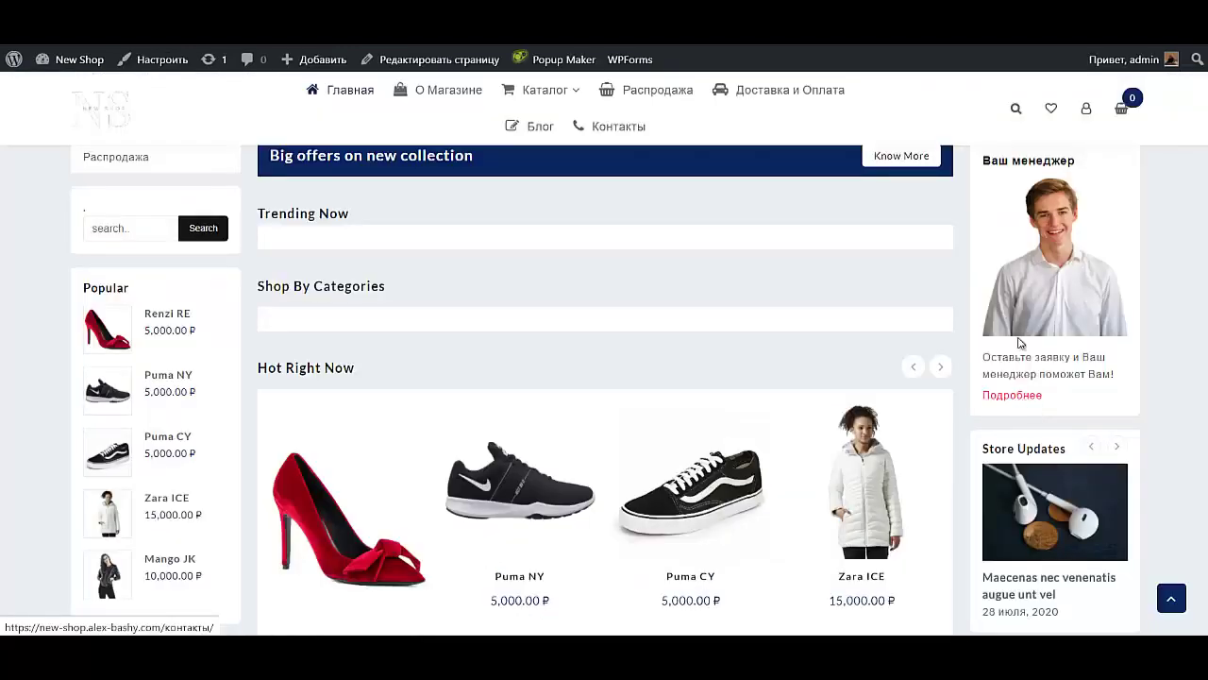
pyautogui.scroll(-3, 1027, 348)
pyautogui.scroll(6, 1038, 378)
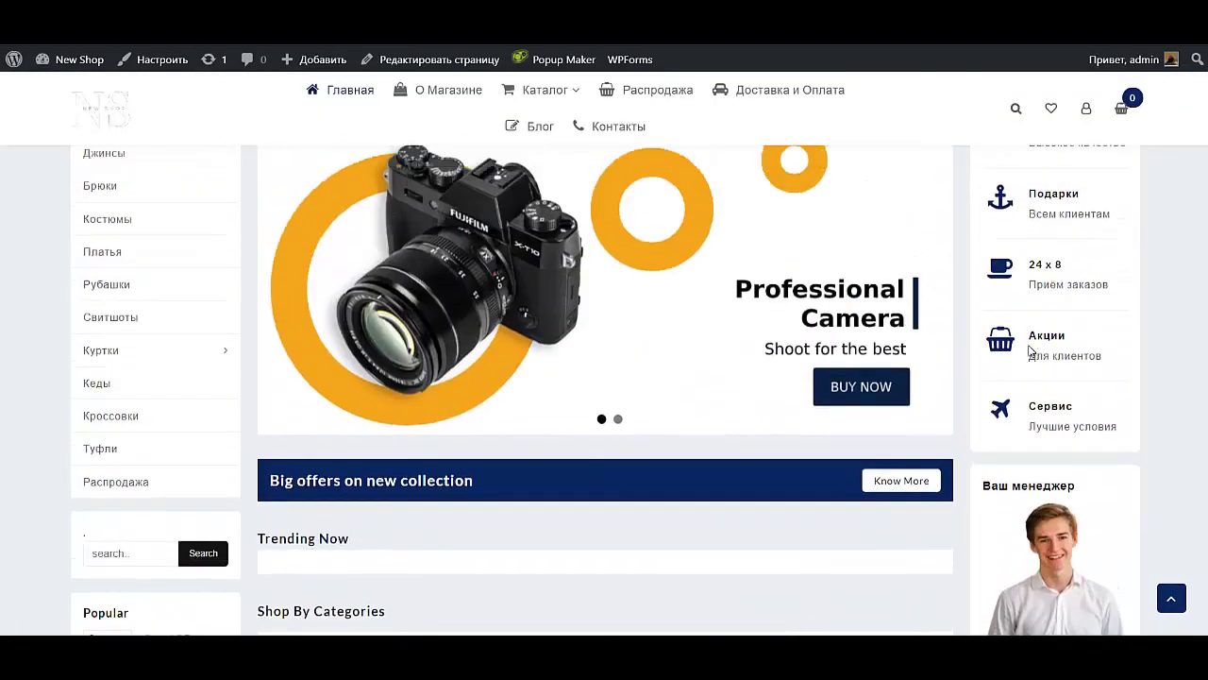
pyautogui.scroll(-3, 1066, 444)
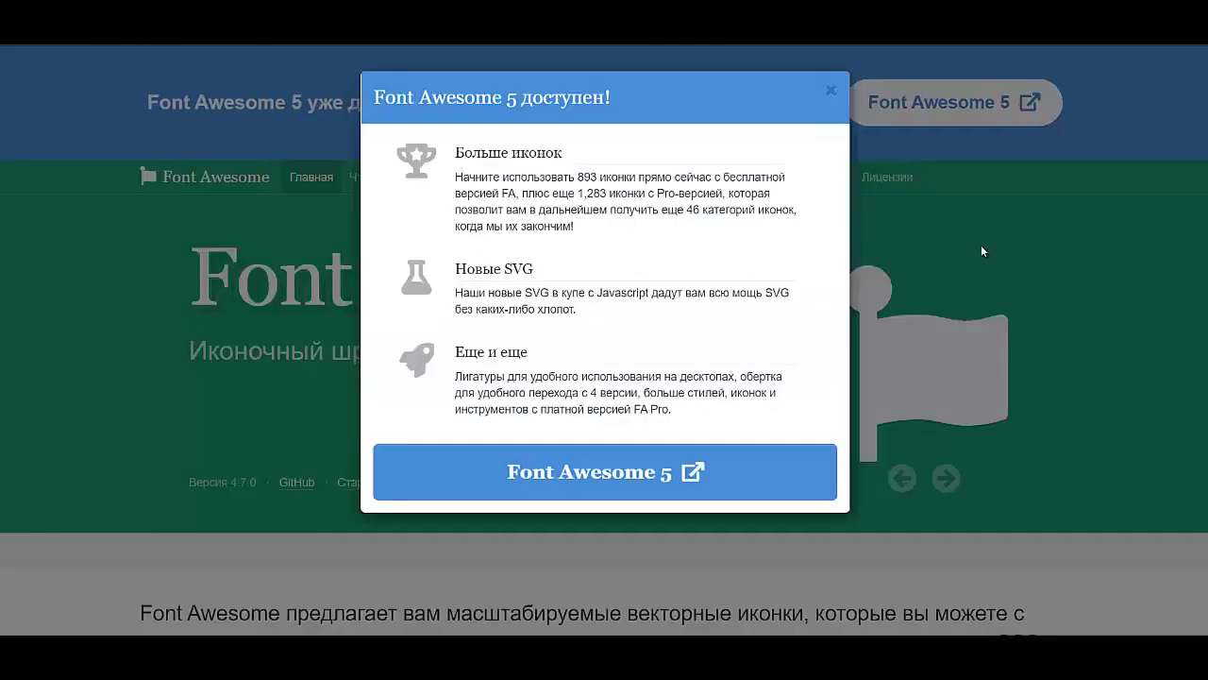
# On the Font Awesome site, dismiss the version 5 announcement, open the icon catalogue and search for "vk".
pyautogui.click(980, 248)
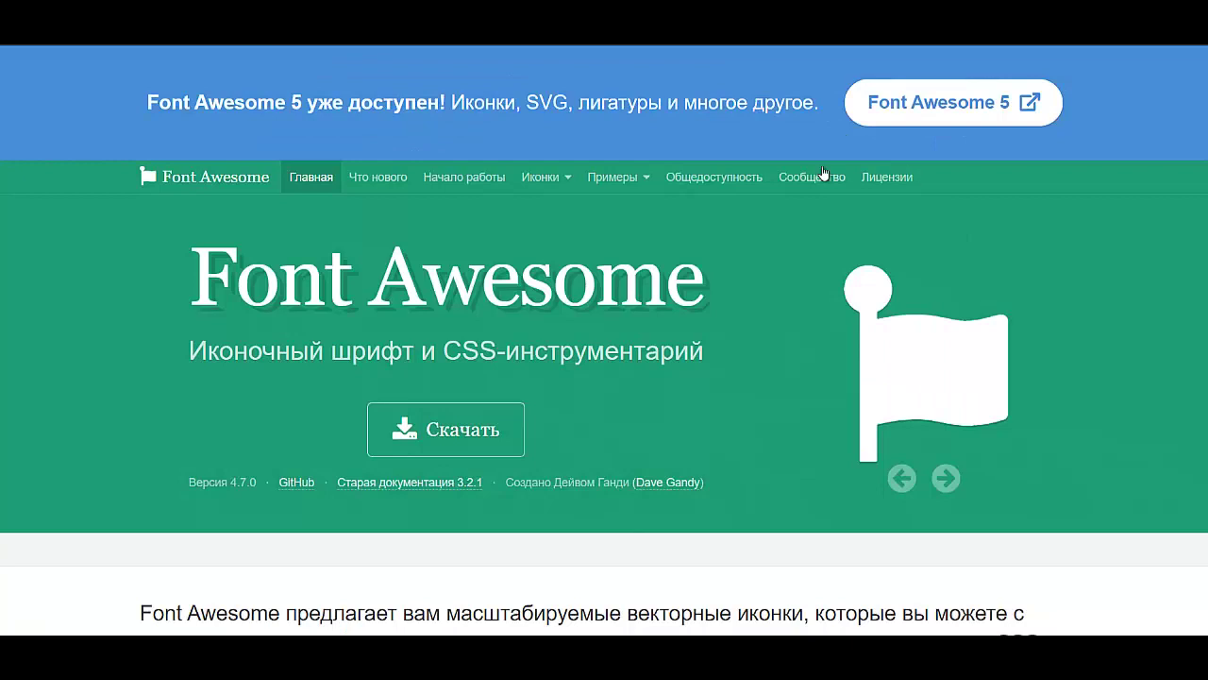
pyautogui.click(545, 177)
pyautogui.scroll(-3, 588, 350)
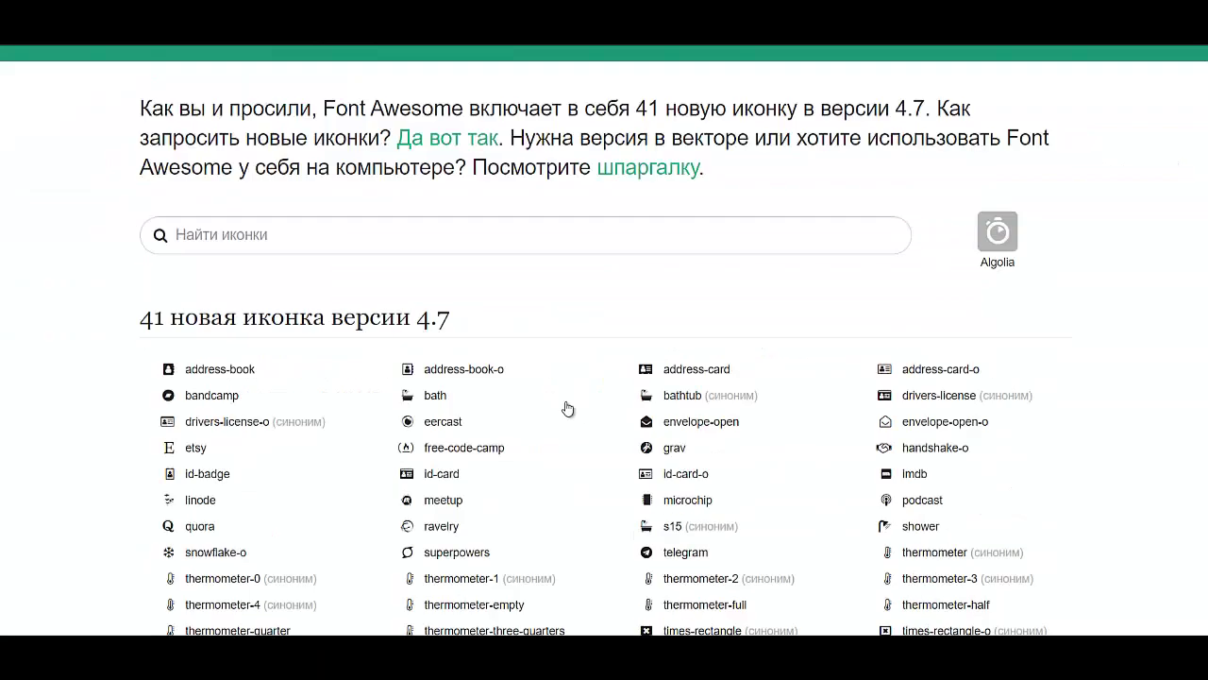
pyautogui.click(286, 213)
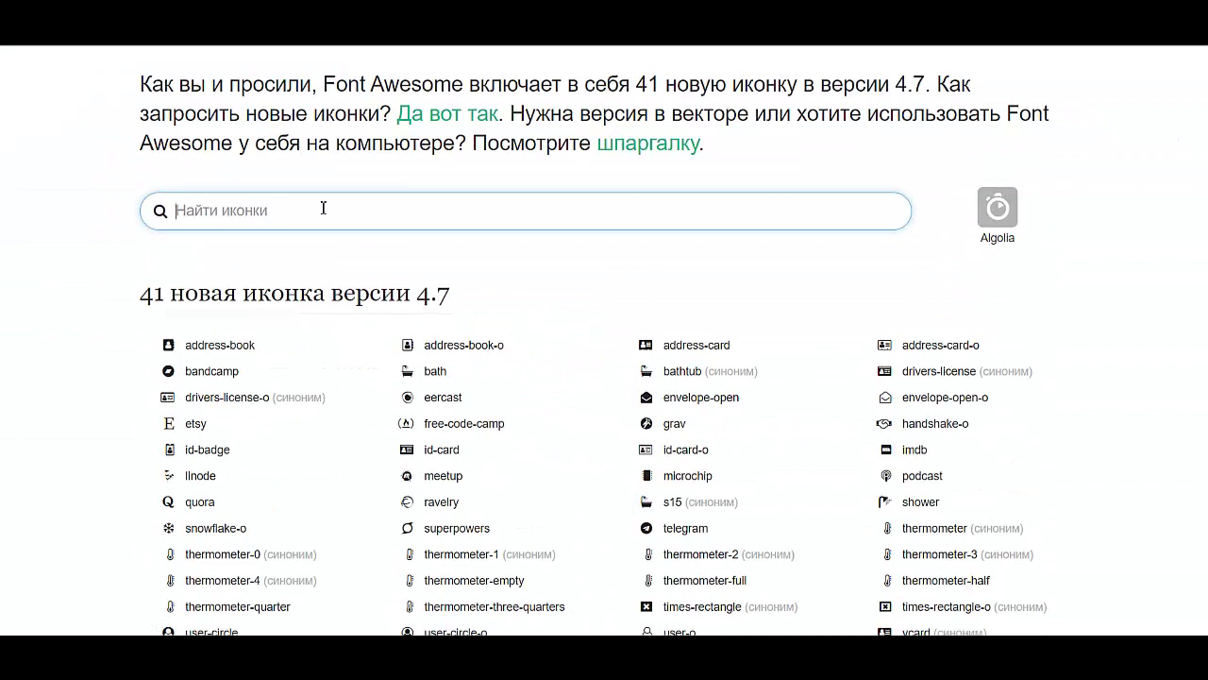
pyautogui.write('vk')
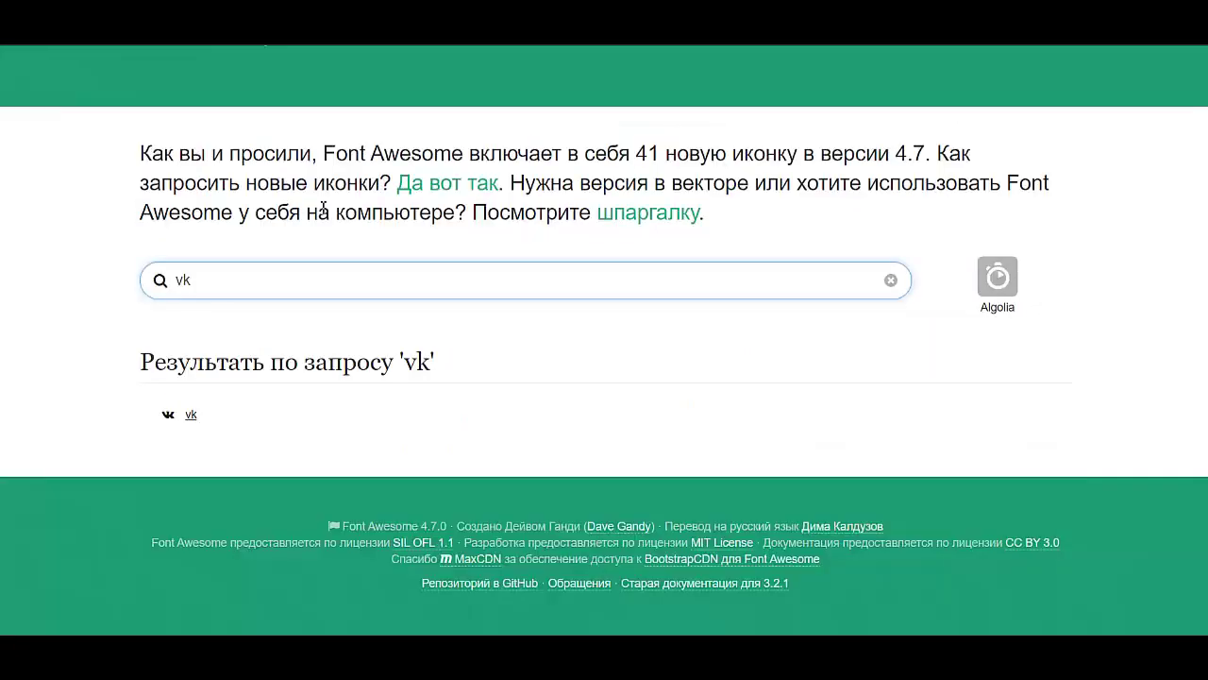
# Copy the vk icon's class "fa fa-vk" and enter it as Fontawesome Social Icon-1 in the About Us widget.
pyautogui.click(199, 424)
pyautogui.scroll(-4, 205, 439)
pyautogui.moveTo(213, 309); pyautogui.dragTo(257, 312)
pyautogui.click(257, 278)
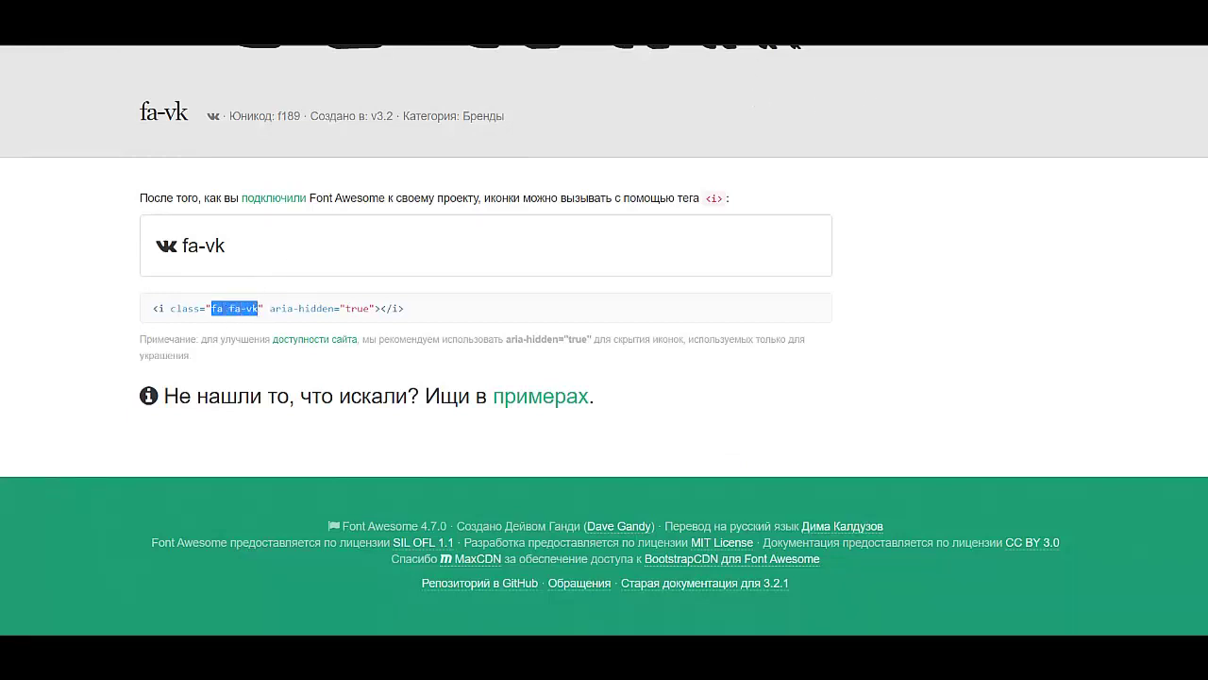
pyautogui.hotkey('alt', 'Tab')
pyautogui.scroll(3, 761, 418)
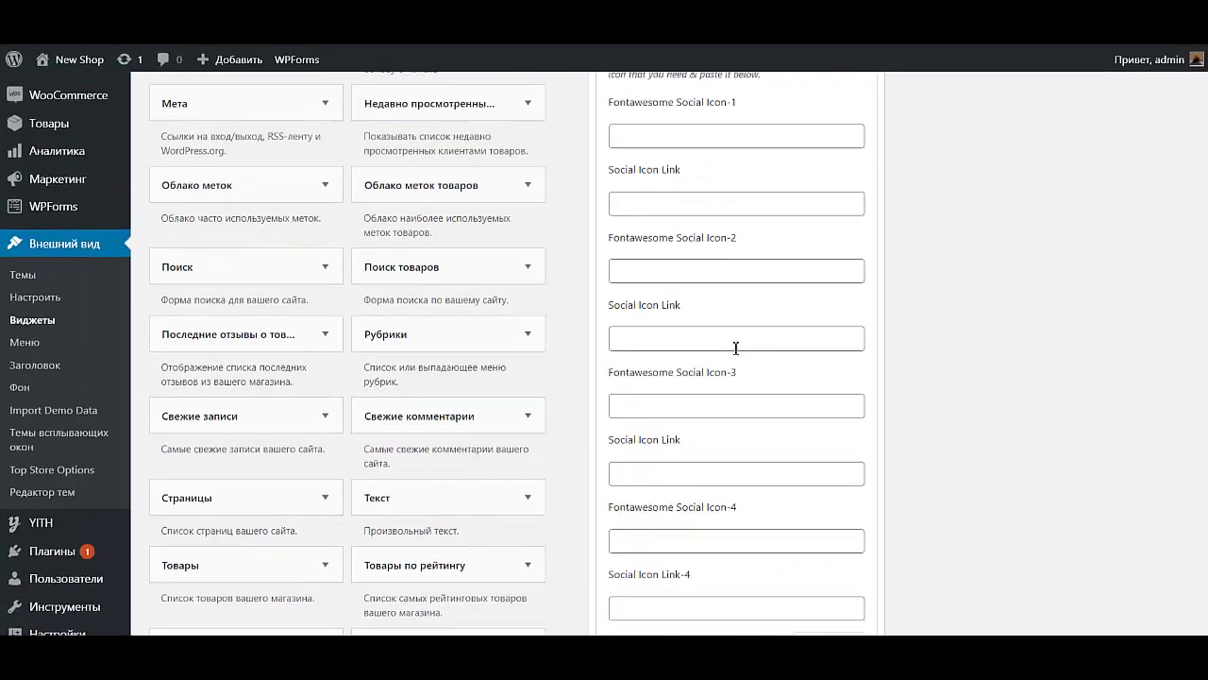
pyautogui.scroll(2, 761, 418)
pyautogui.click(682, 335)
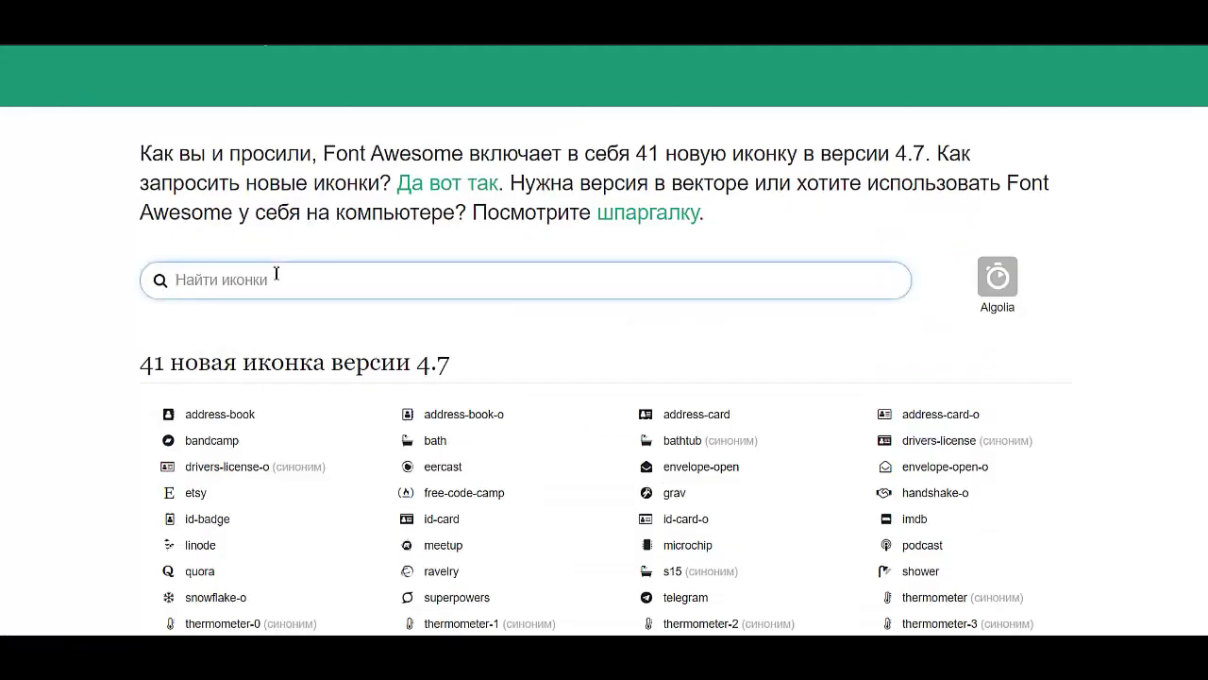
# Search Font Awesome for "insta", enter "fa fa-instagram" as the widget's Fontawesome Social Icon-2, and save the widget.
pyautogui.click(277, 272)
pyautogui.write('insta')
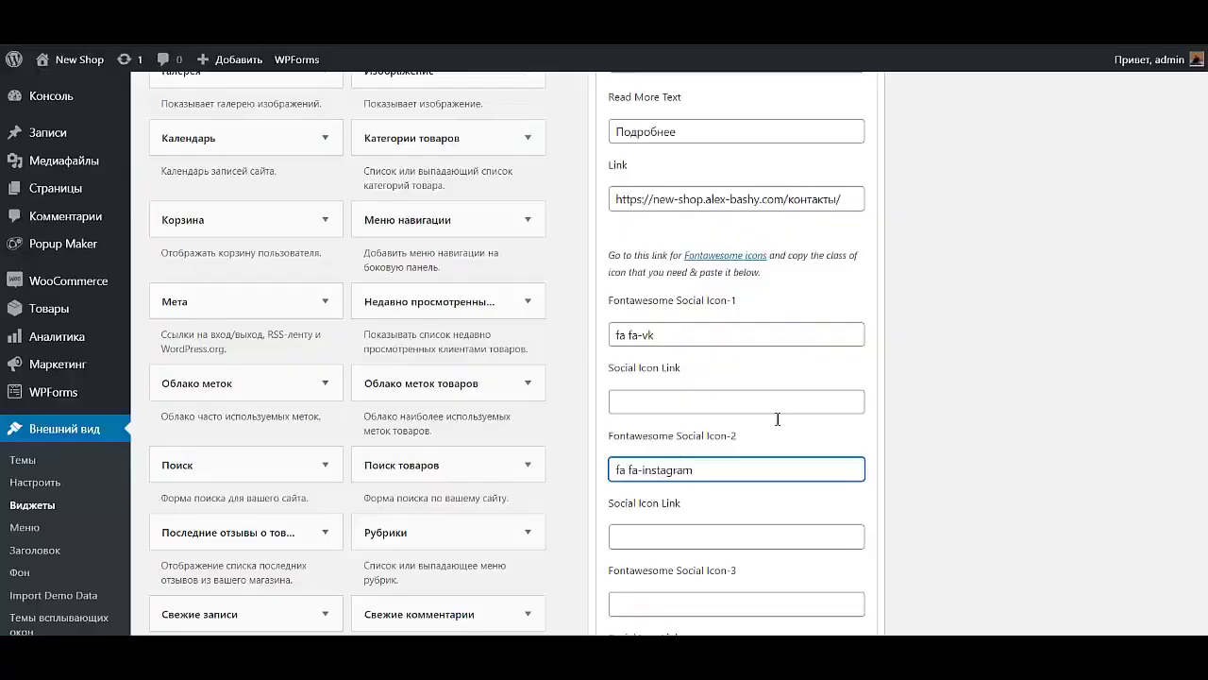
pyautogui.scroll(-5, 777, 418)
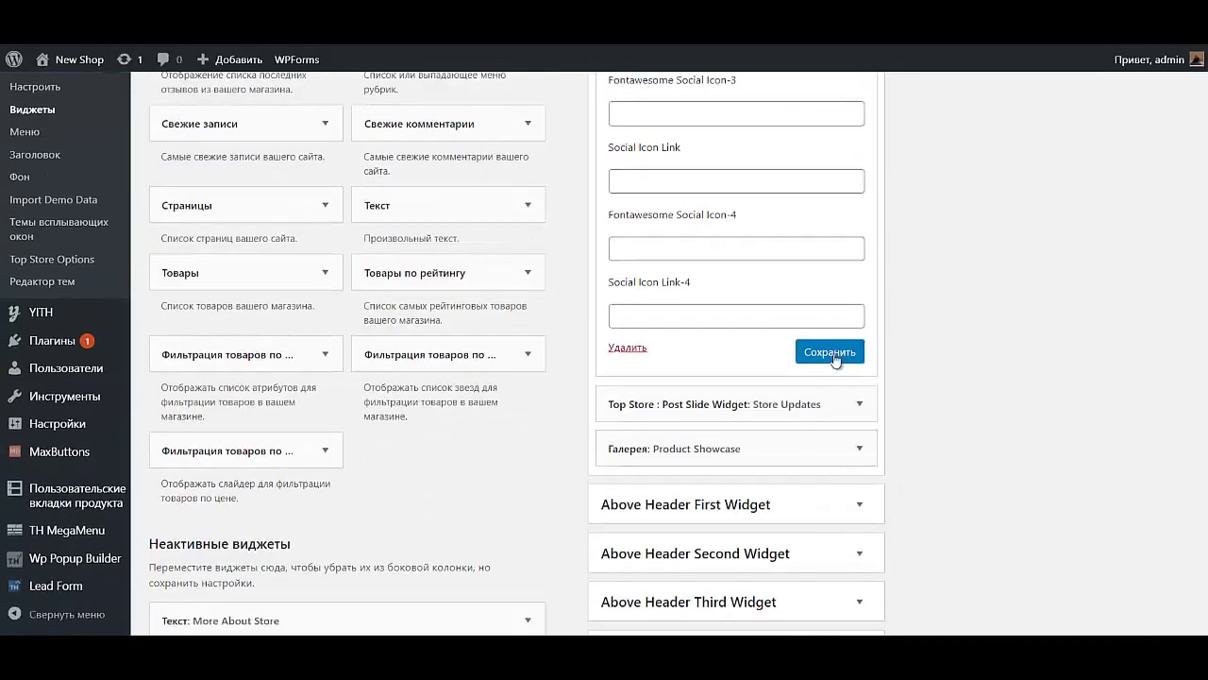
pyautogui.click(830, 350)
pyautogui.scroll(5, 654, 352)
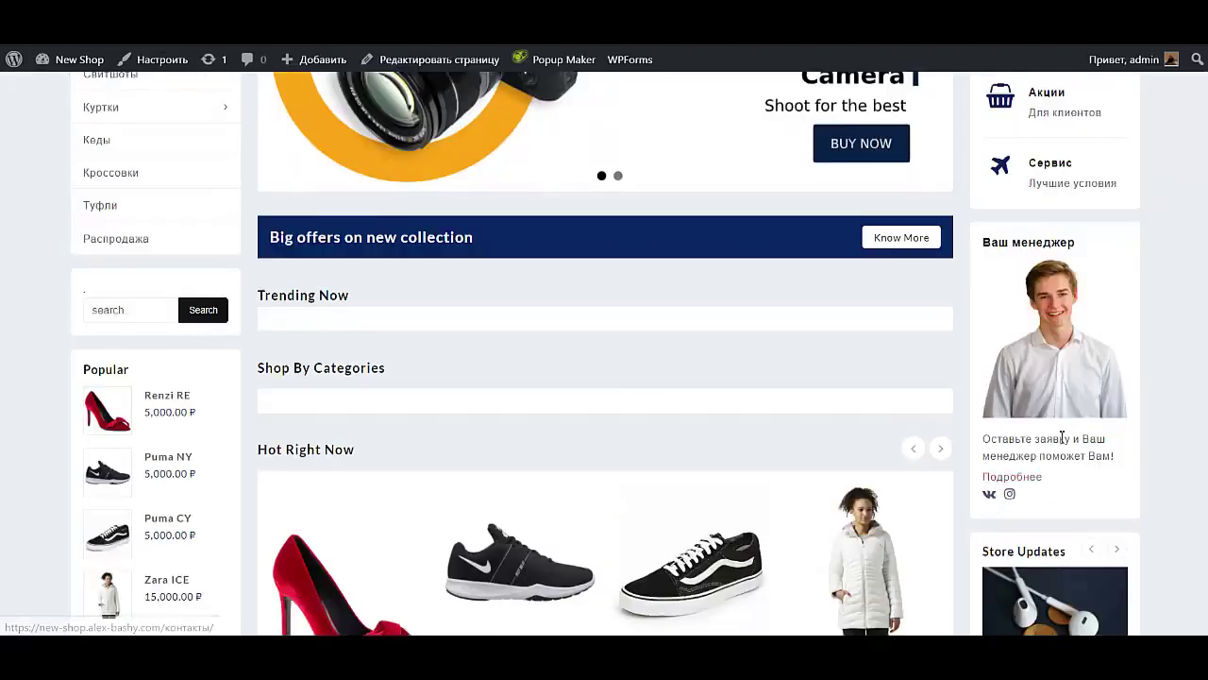
# Check the manager block's social icons and the surrounding sidebar content on the storefront home page.
pyautogui.scroll(-2, 1072, 406)
pyautogui.scroll(4, 1058, 444)
pyautogui.scroll(-5, 1053, 450)
pyautogui.scroll(3, 1053, 449)
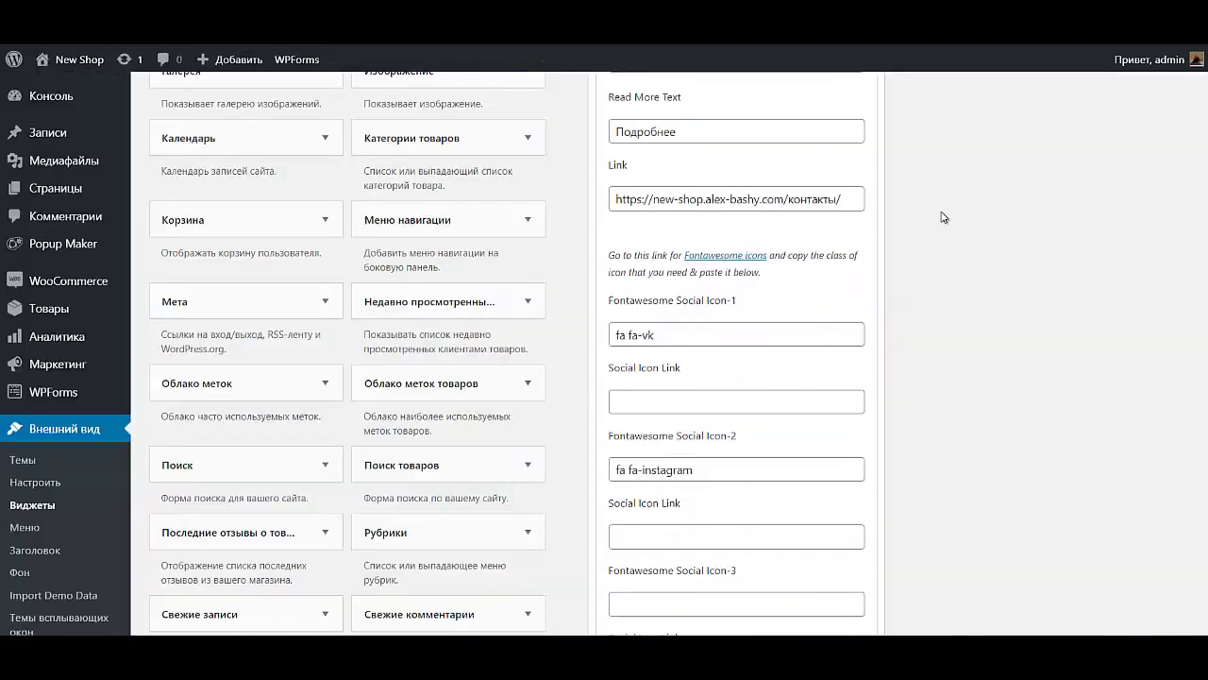
# Collapse the About Us widget and set the Post Slide widget's Latest News Title to "Информация для клиентов".
pyautogui.scroll(5, 941, 216)
pyautogui.click(859, 243)
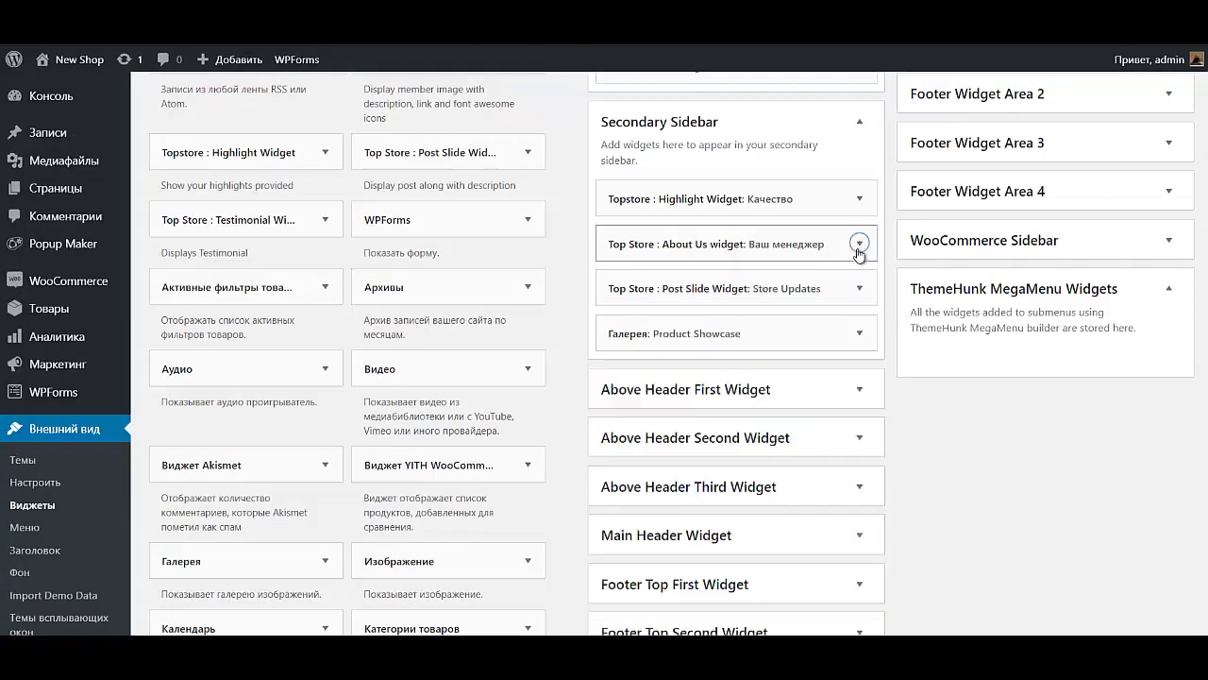
pyautogui.click(858, 298)
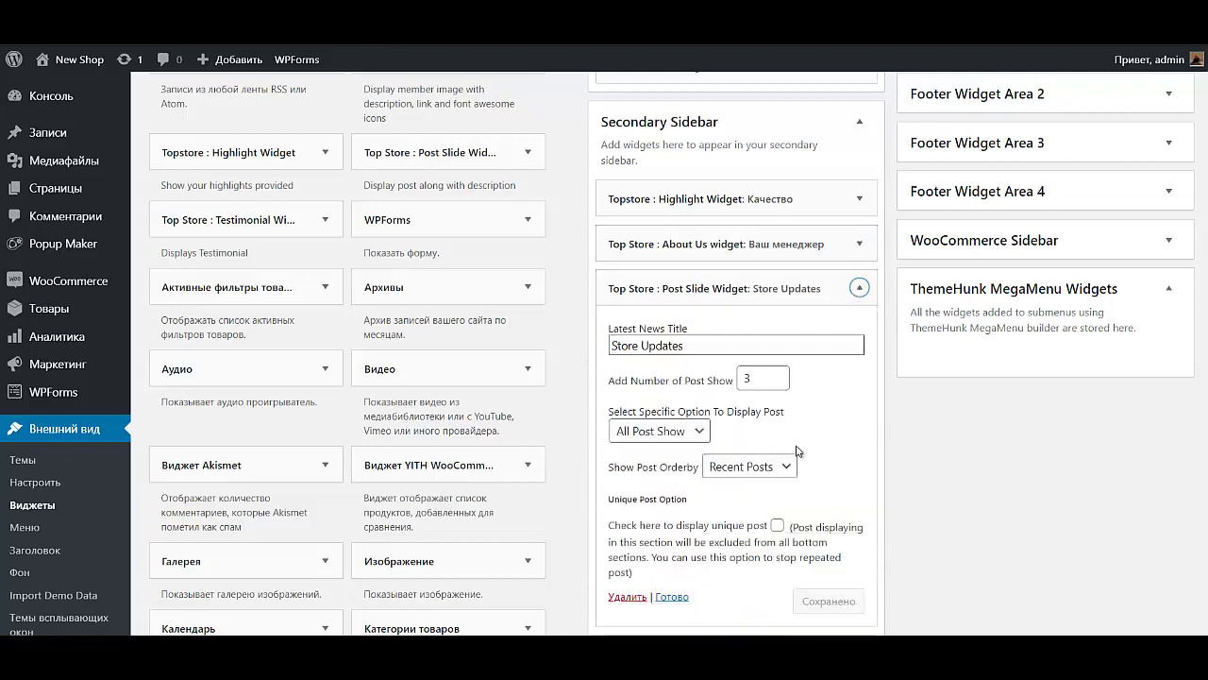
pyautogui.moveTo(721, 350); pyautogui.dragTo(504, 359)
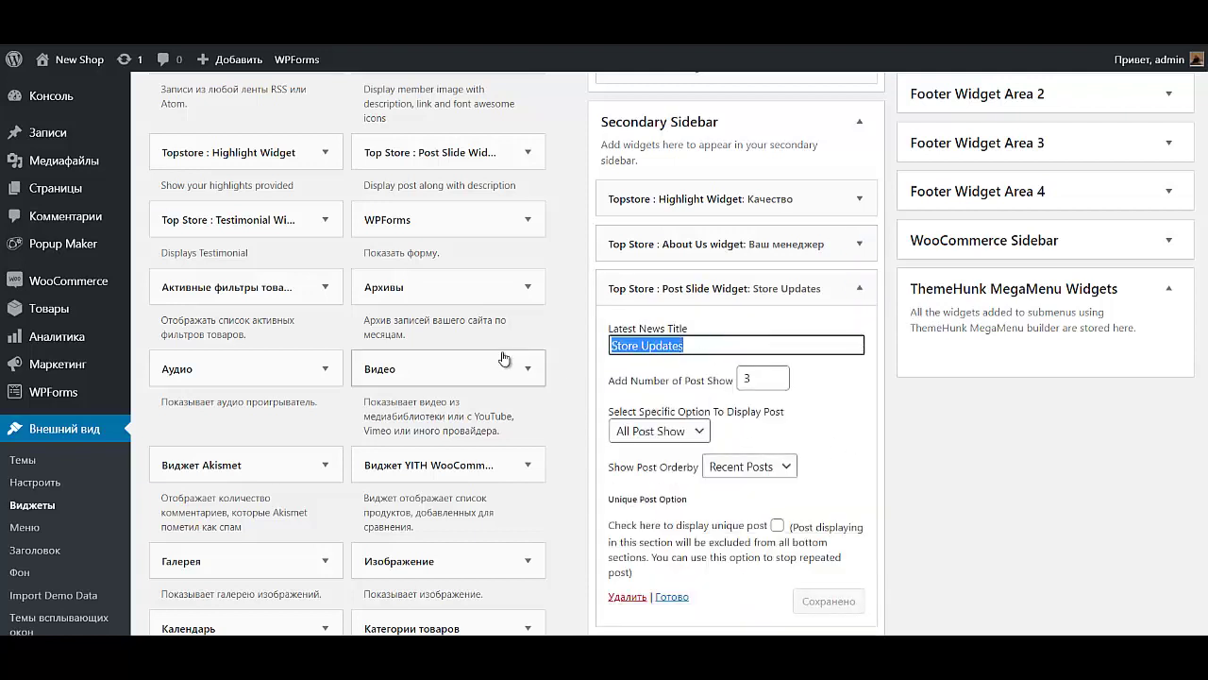
pyautogui.write('Информация для клиентов')
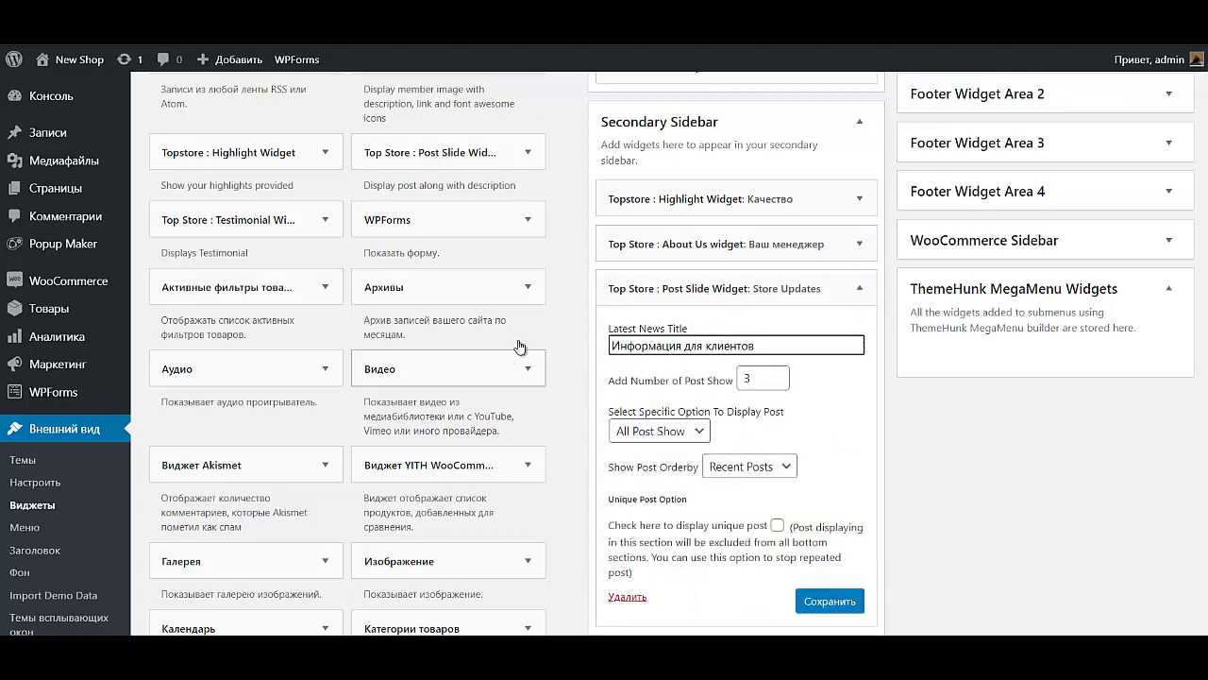
# Choose All Post Show ordered by Recent Posts in the Post Slide widget and save it.
pyautogui.click(686, 441)
pyautogui.click(685, 441)
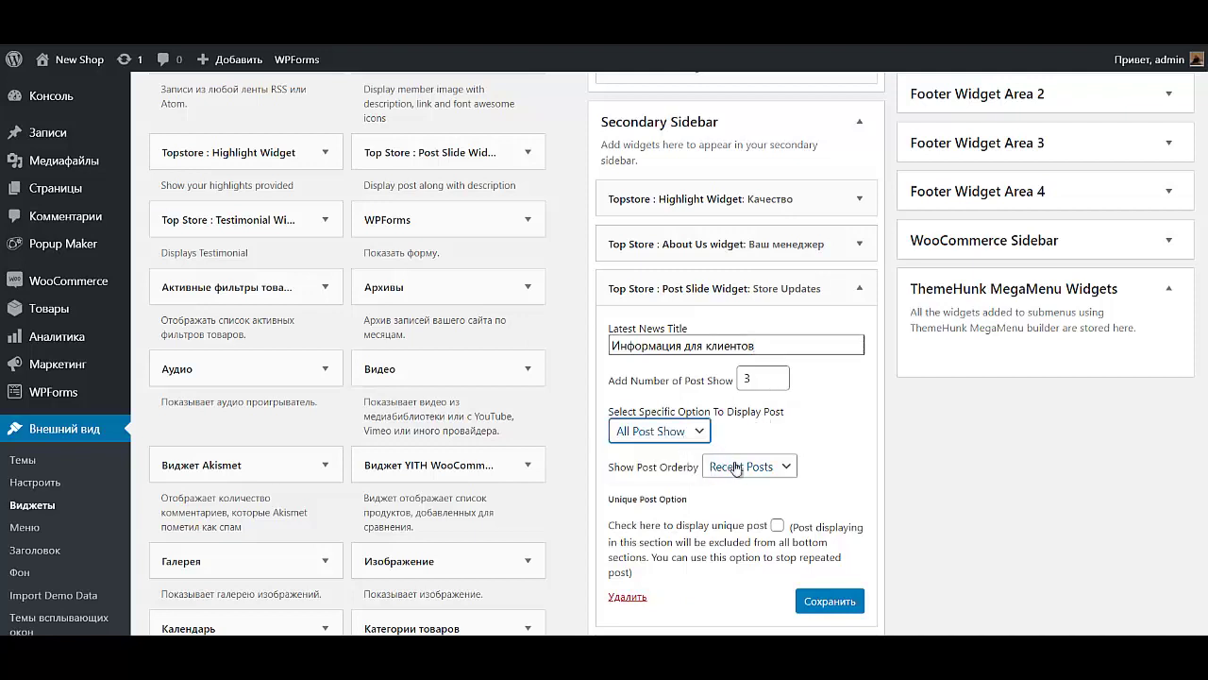
pyautogui.click(739, 466)
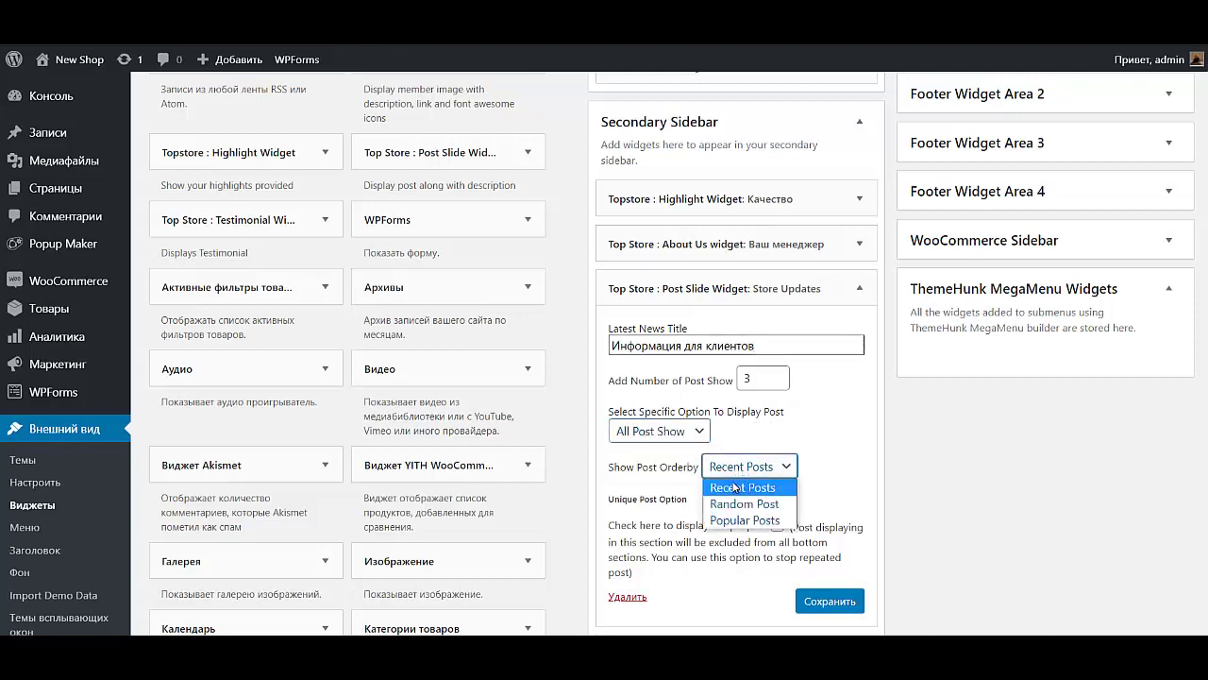
pyautogui.click(735, 487)
pyautogui.click(676, 437)
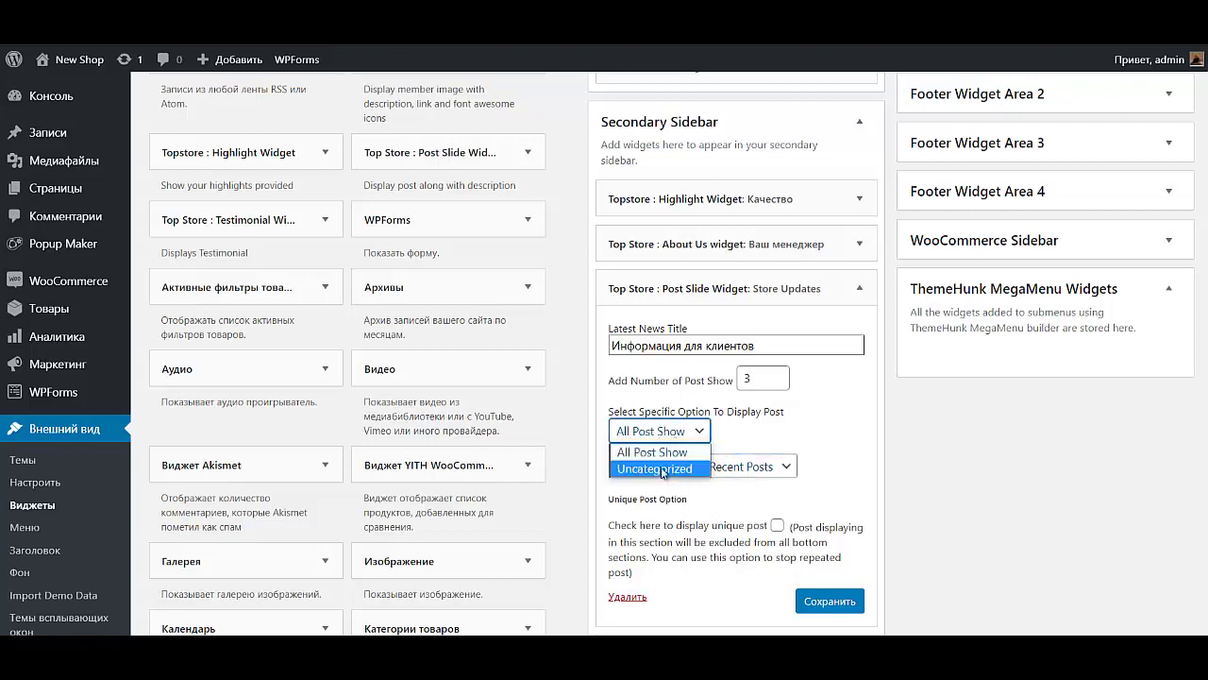
pyautogui.click(658, 459)
pyautogui.click(830, 600)
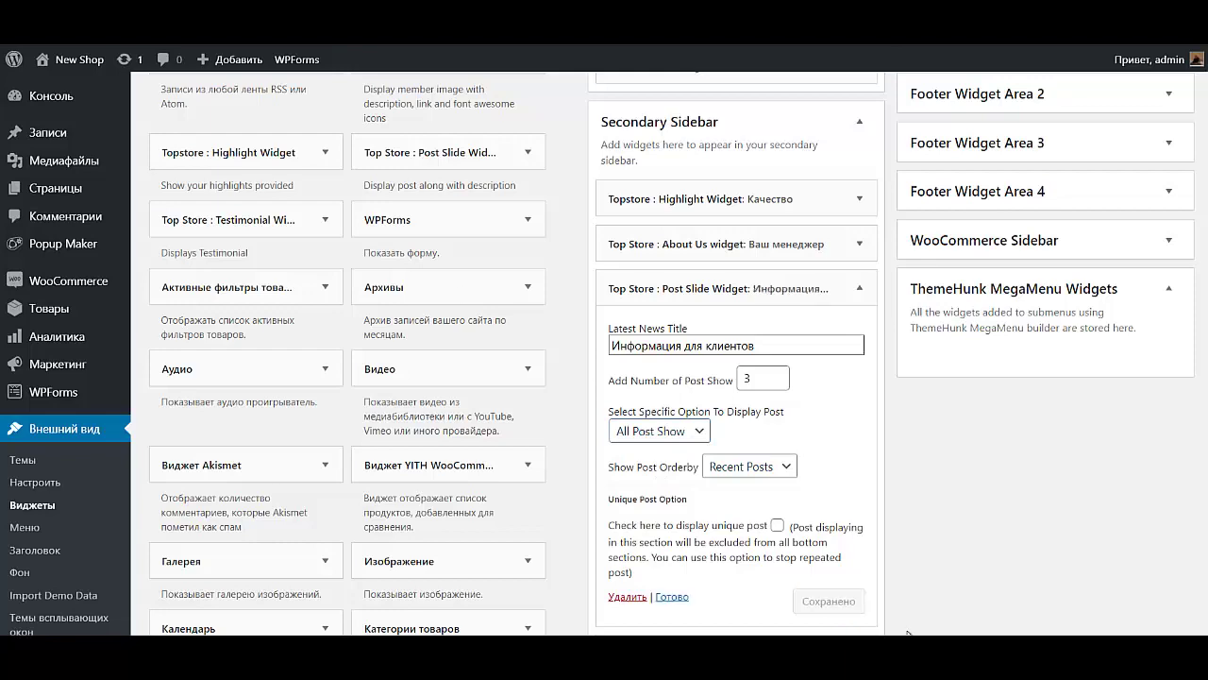
# Open the list of all blog posts and move the "Hello world!" post to the trash.
pyautogui.scroll(3, 47, 255)
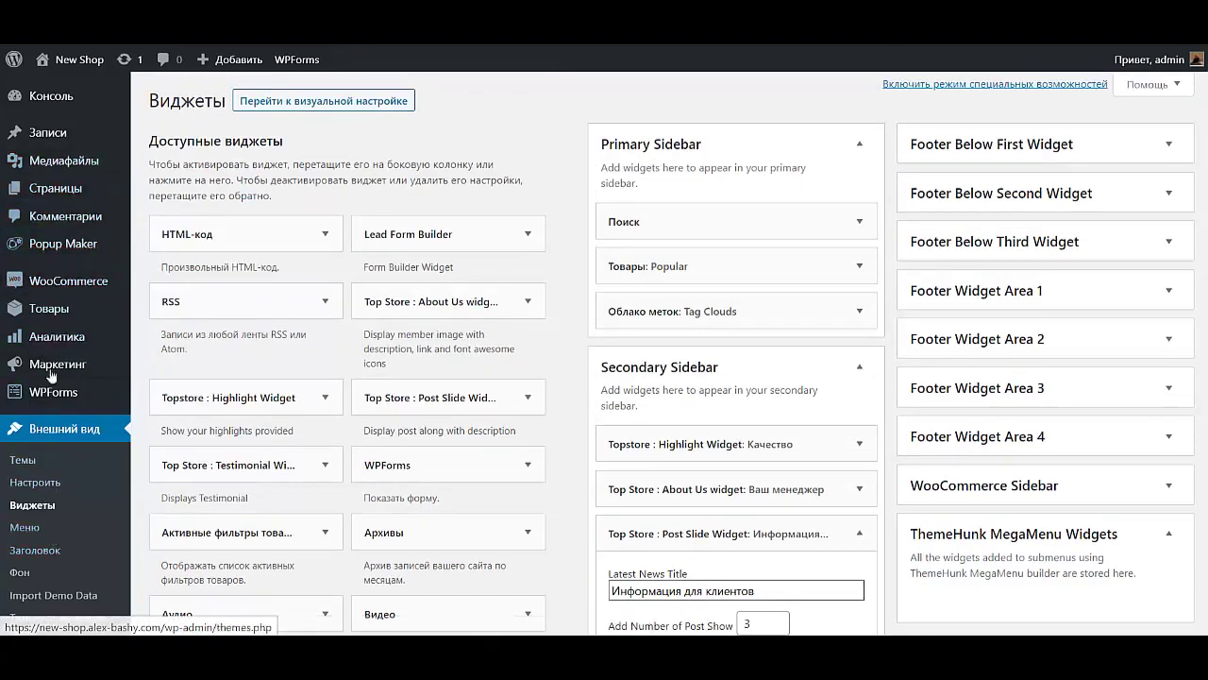
pyautogui.moveTo(83, 133)
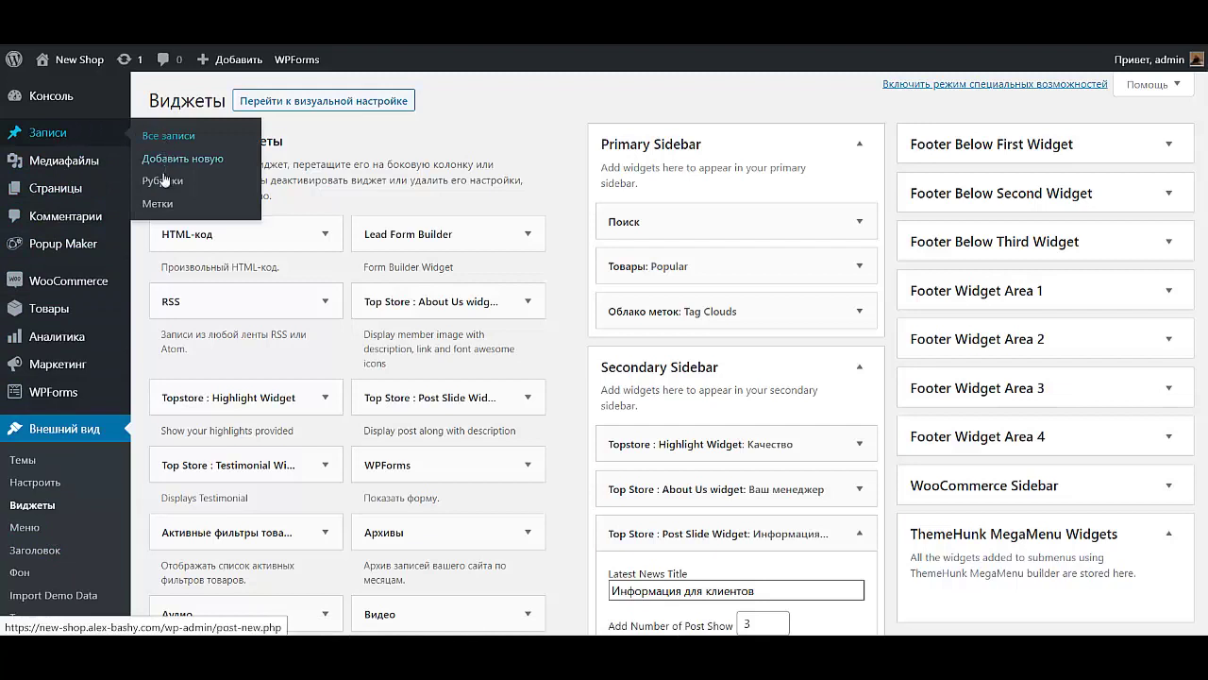
pyautogui.click(168, 135)
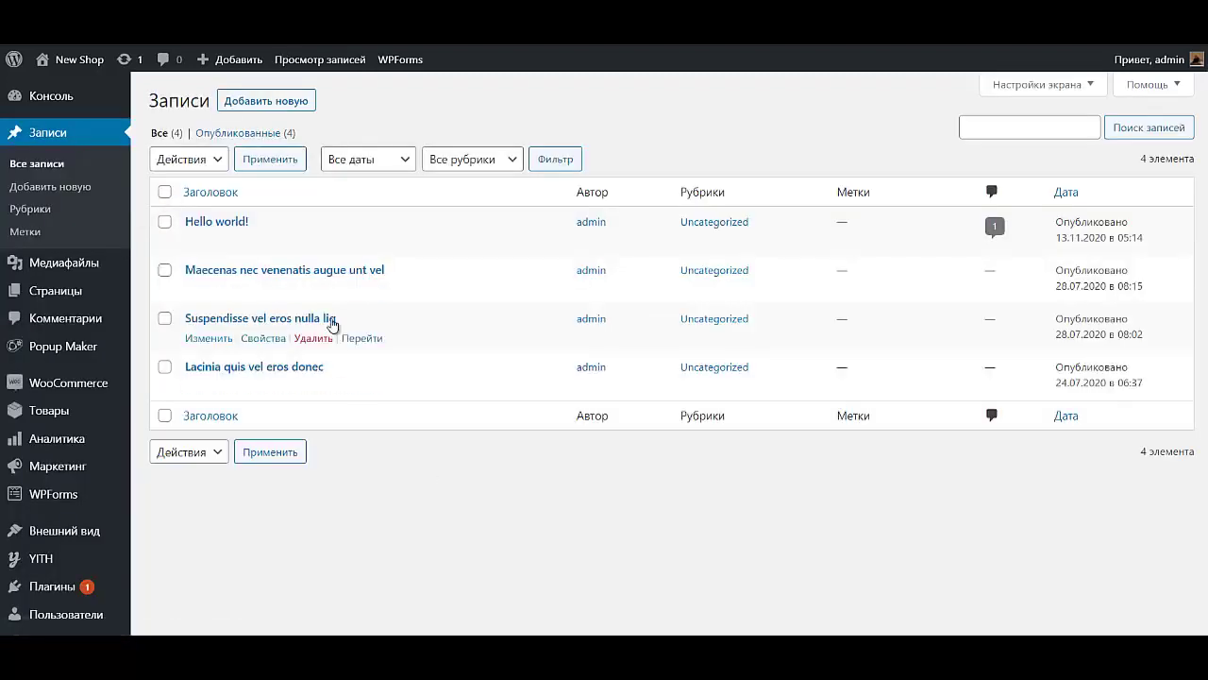
pyautogui.click(319, 245)
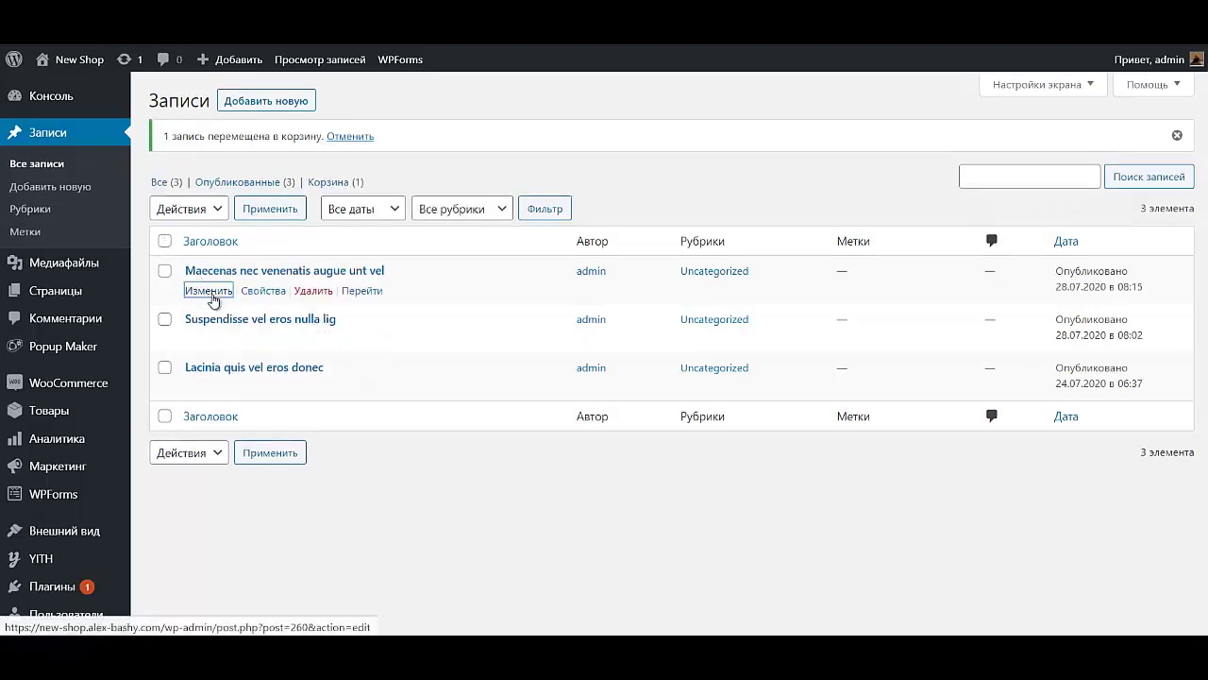
# Give the "Maecenas nec venenatis augue unt vel" post the featured image of the woman with a black handbag, retitle it "Что будет модно в 2021" and update it.
pyautogui.click(209, 291)
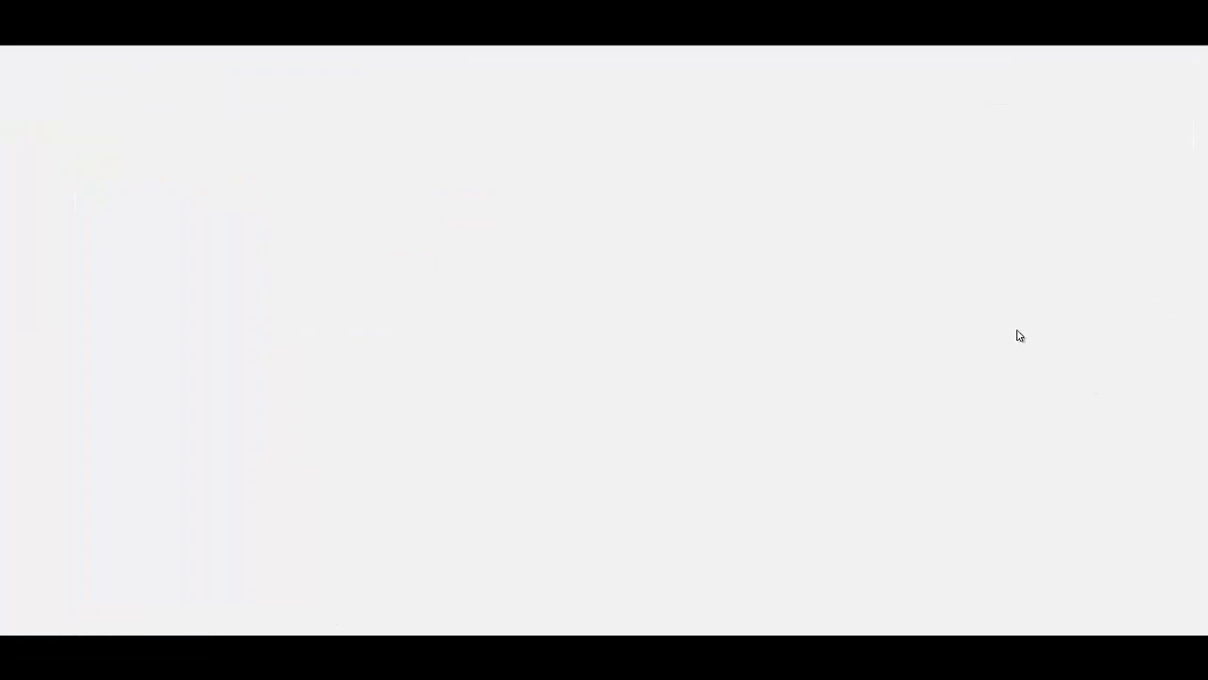
pyautogui.click(1130, 480)
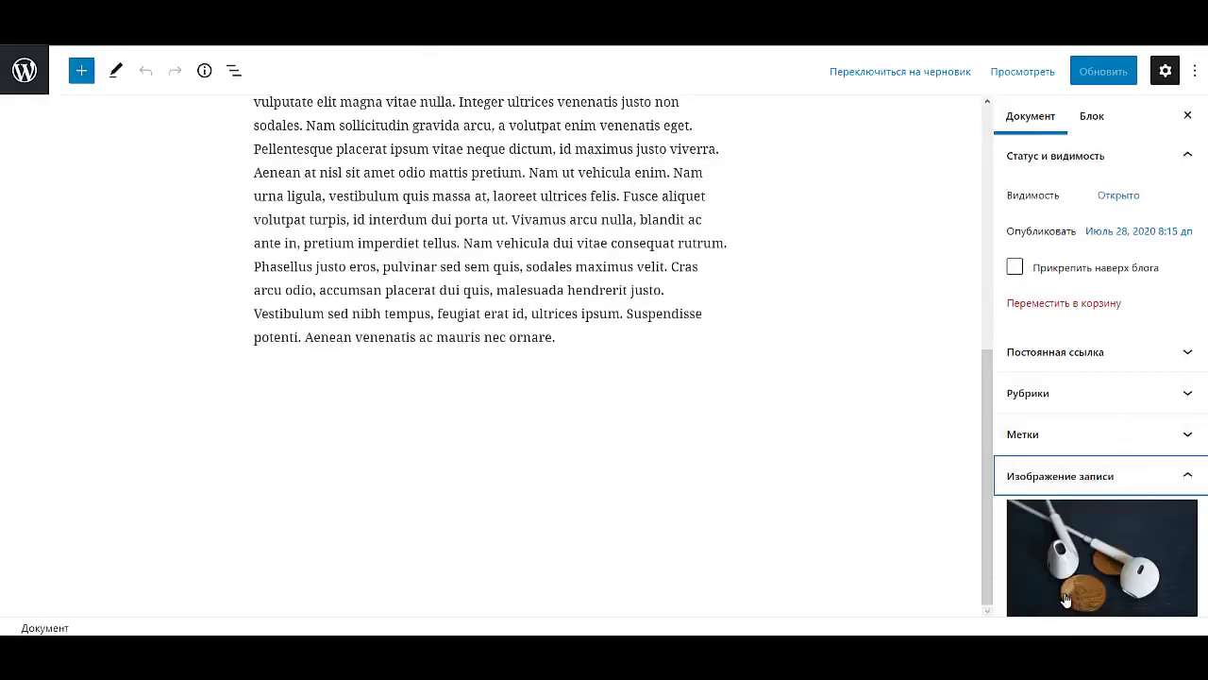
pyautogui.click(1065, 599)
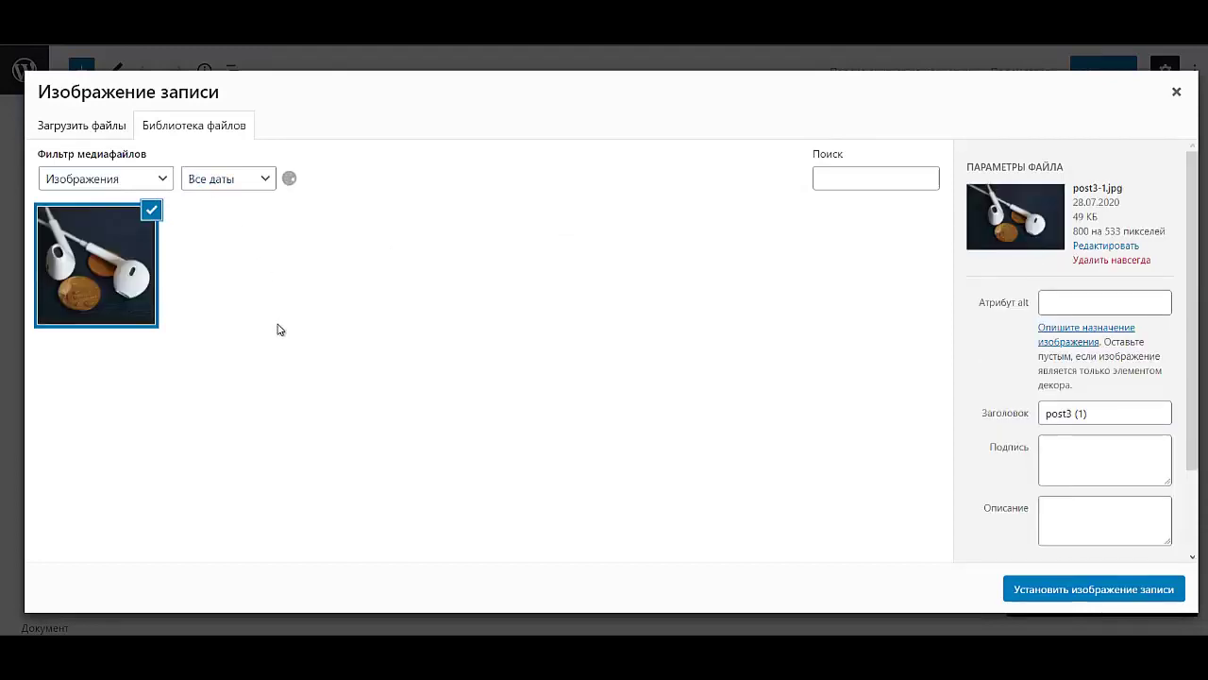
pyautogui.scroll(-3, 620, 361)
pyautogui.scroll(-8, 619, 361)
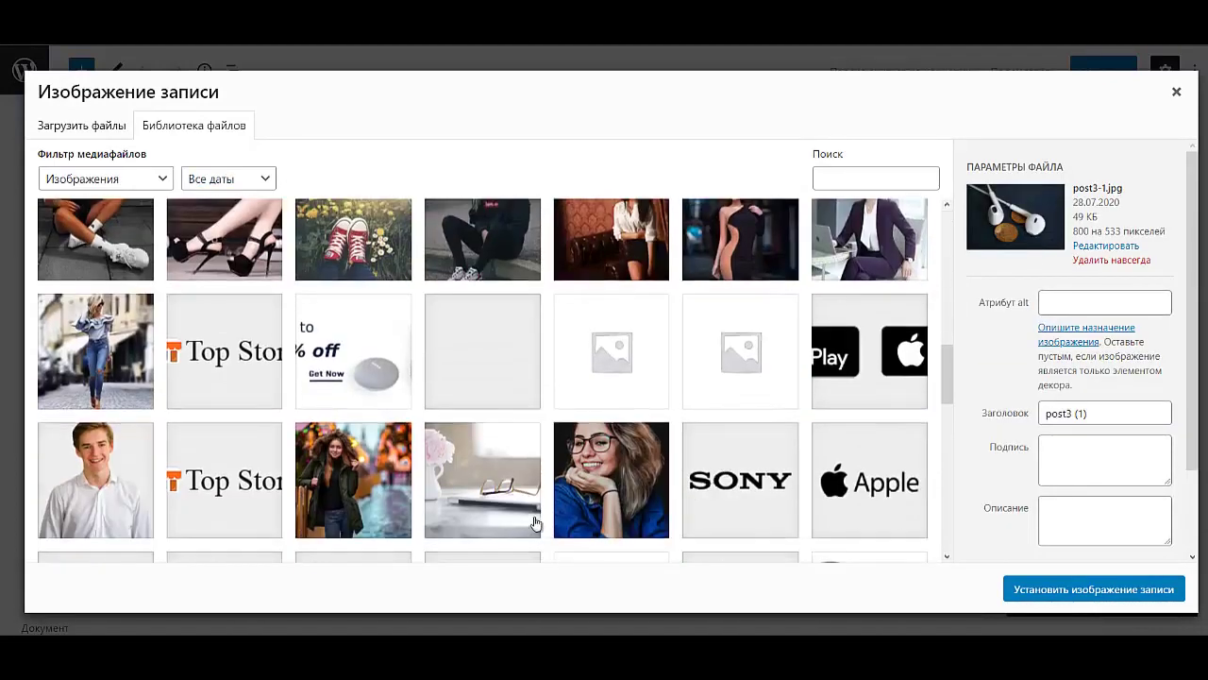
pyautogui.scroll(2, 642, 500)
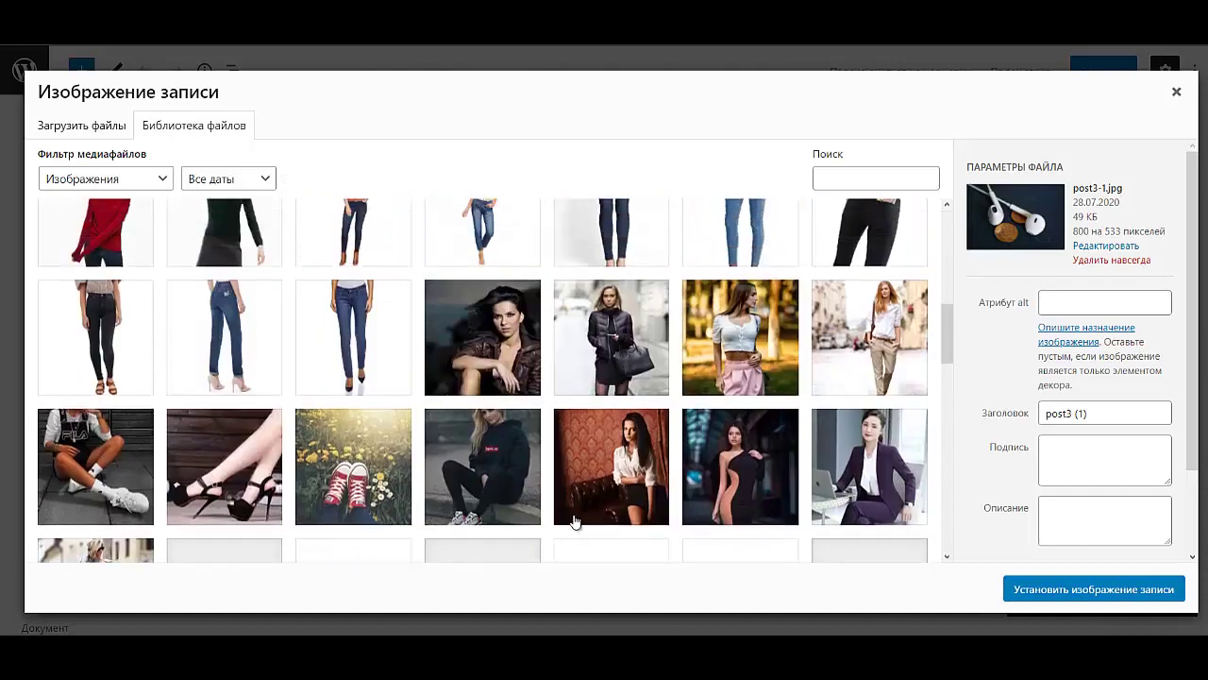
pyautogui.click(559, 351)
pyautogui.click(1029, 589)
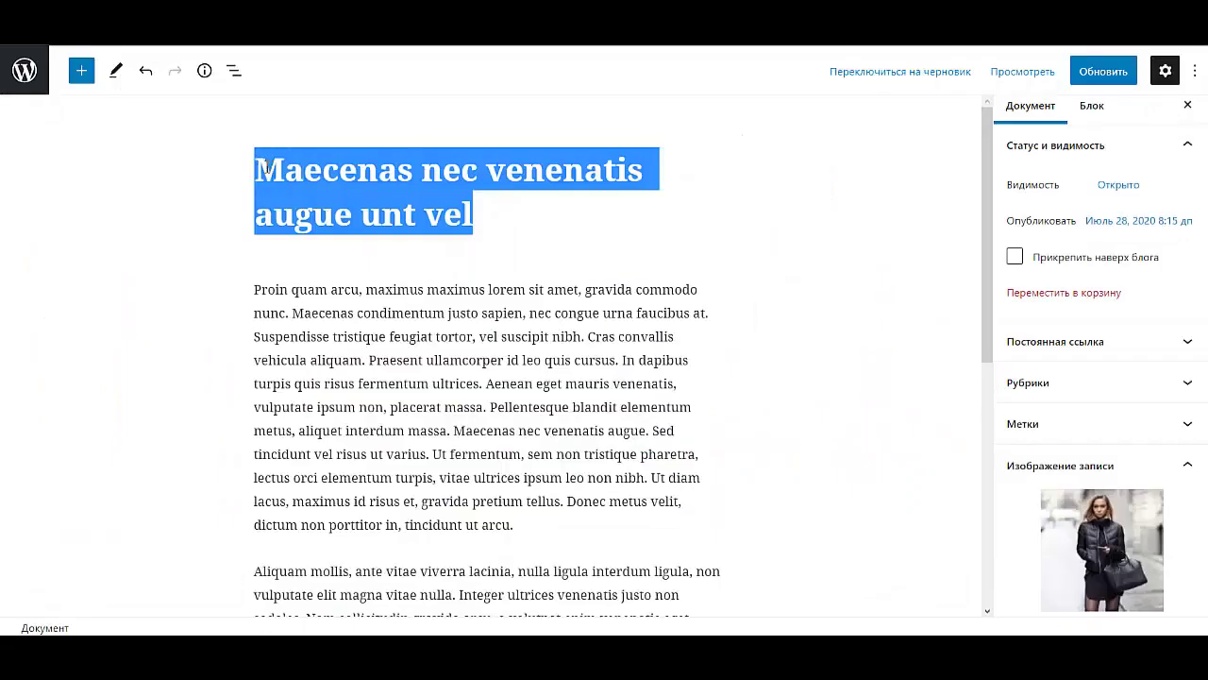
pyautogui.write('Что будет модно в 2021')
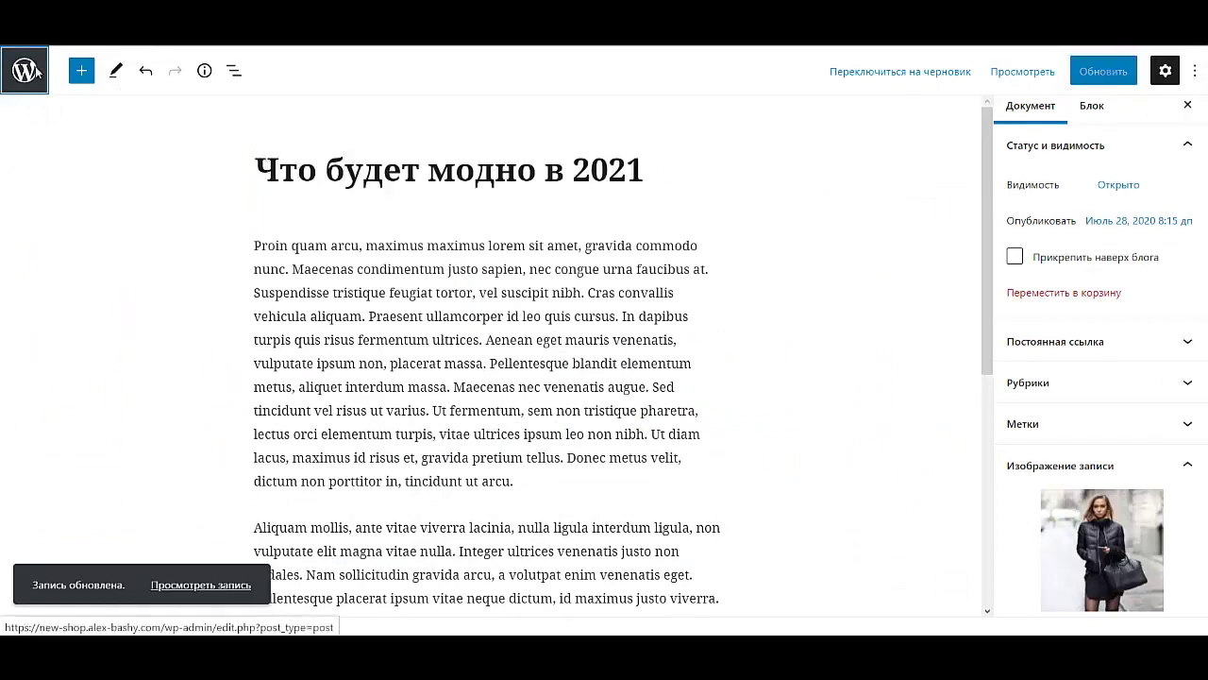
pyautogui.click(26, 71)
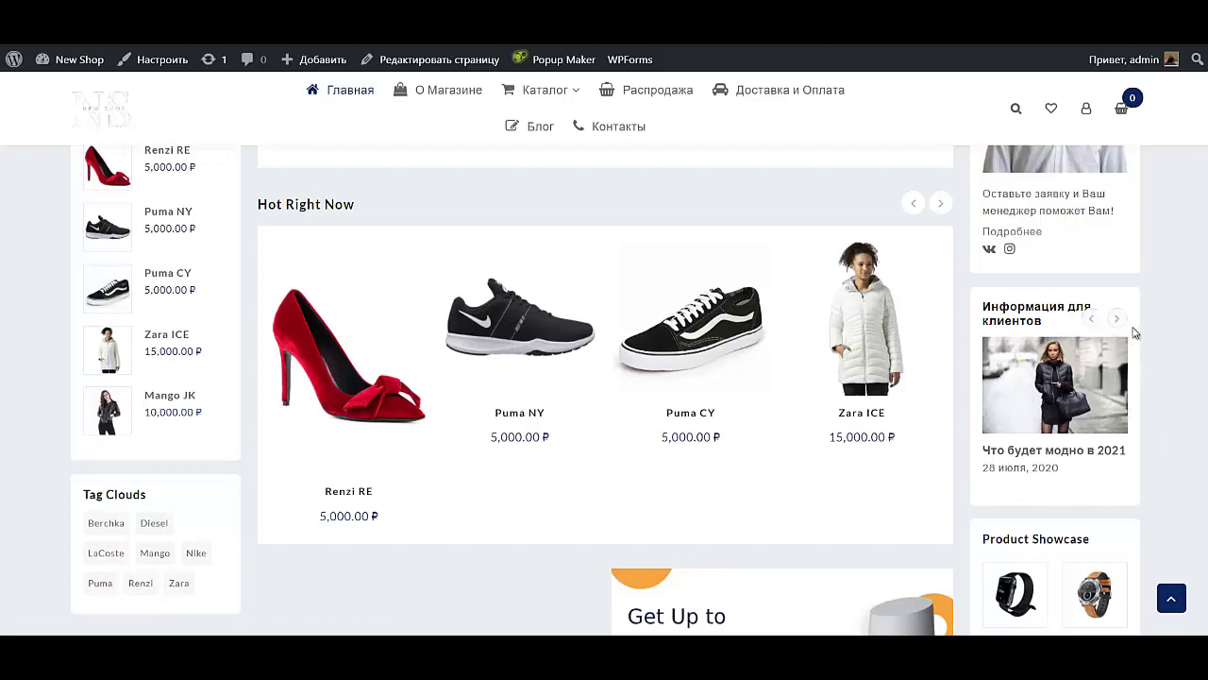
# Browse the posts in the home page's "Информация для клиентов" slider forward and back.
pyautogui.click(1116, 319)
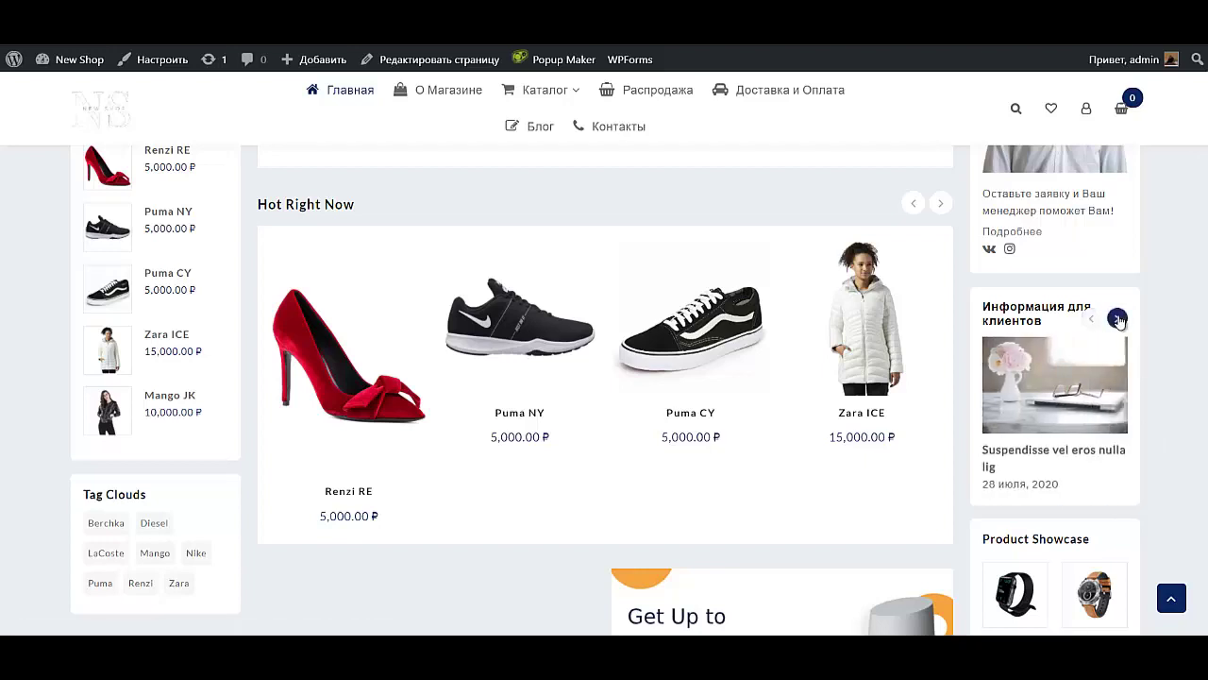
pyautogui.click(1116, 319)
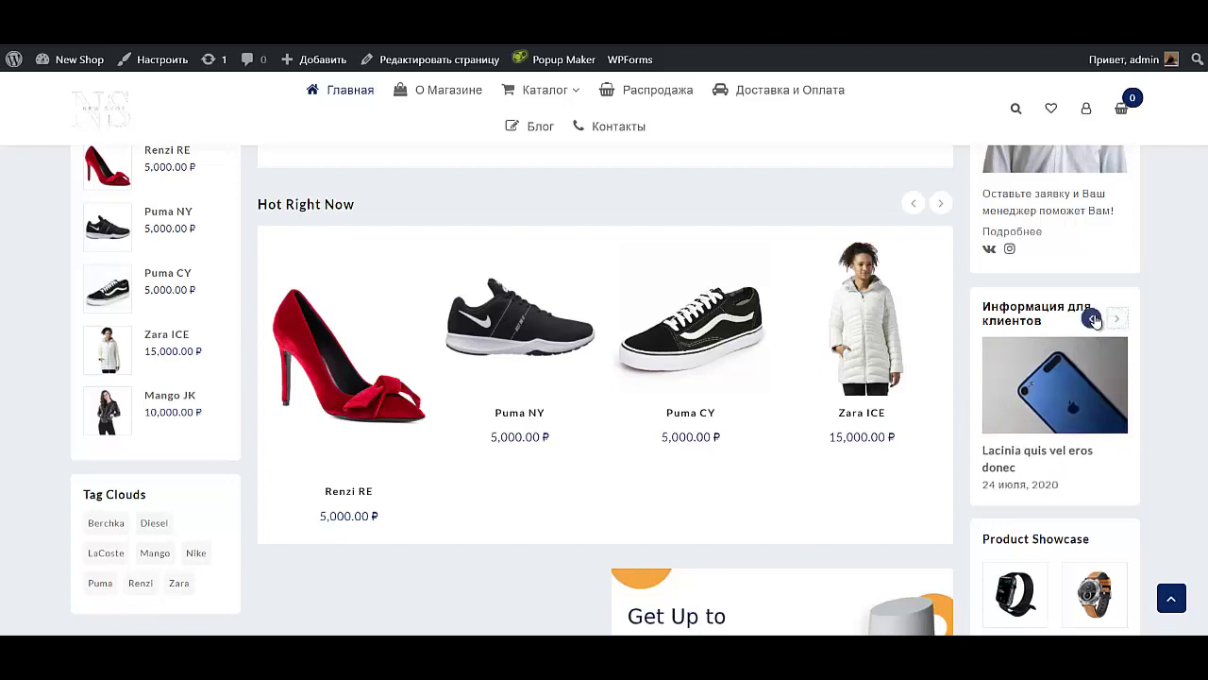
pyautogui.click(1091, 319)
pyautogui.click(1091, 319)
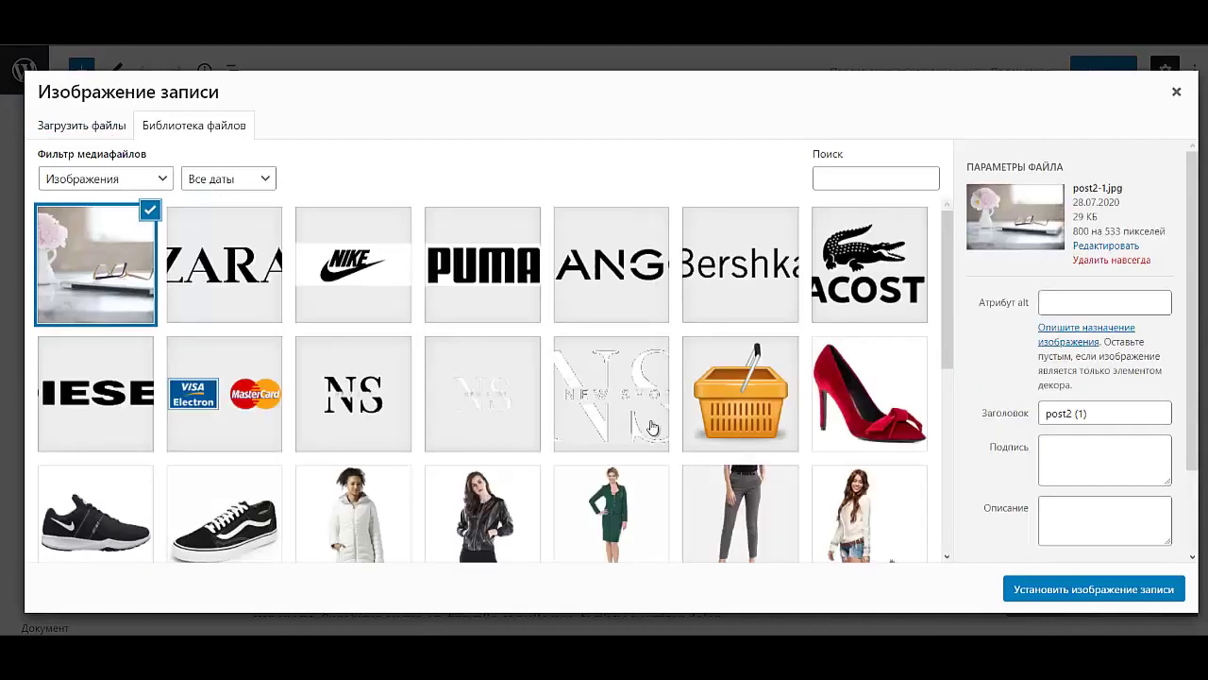
# Set a new featured image for the "Suspendisse vel eros nulla lig" post and retitle it "Как выбрать брюки".
pyautogui.click(1055, 591)
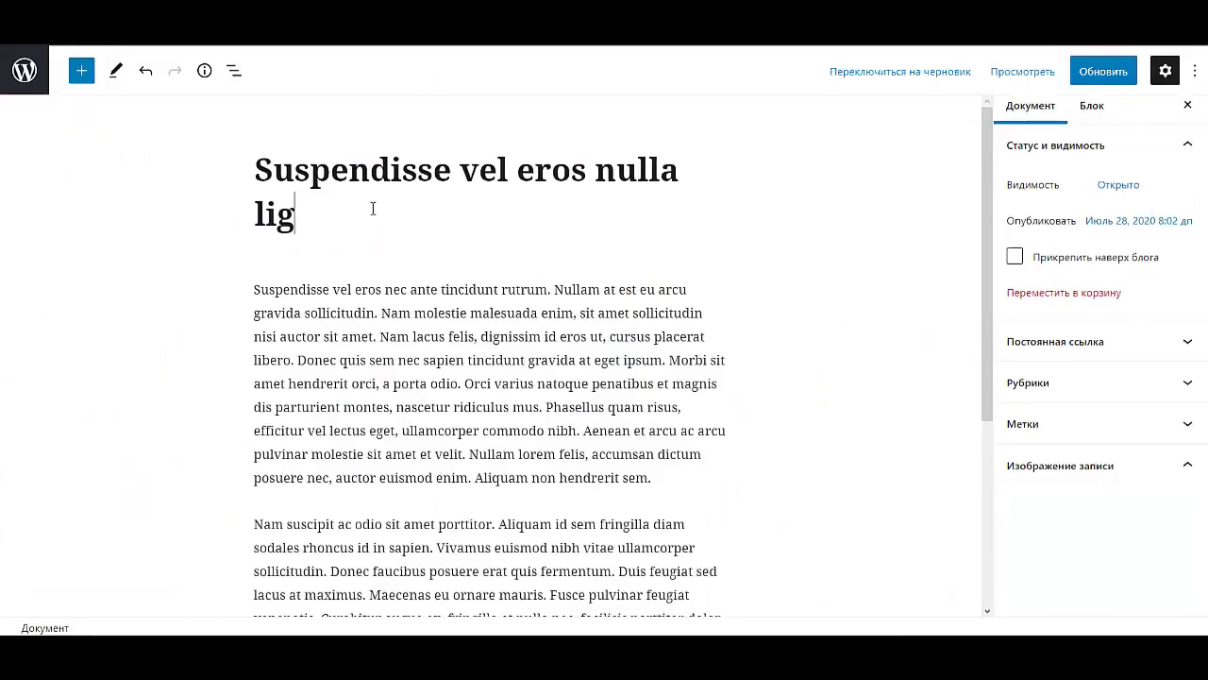
pyautogui.moveTo(372, 208); pyautogui.dragTo(227, 142)
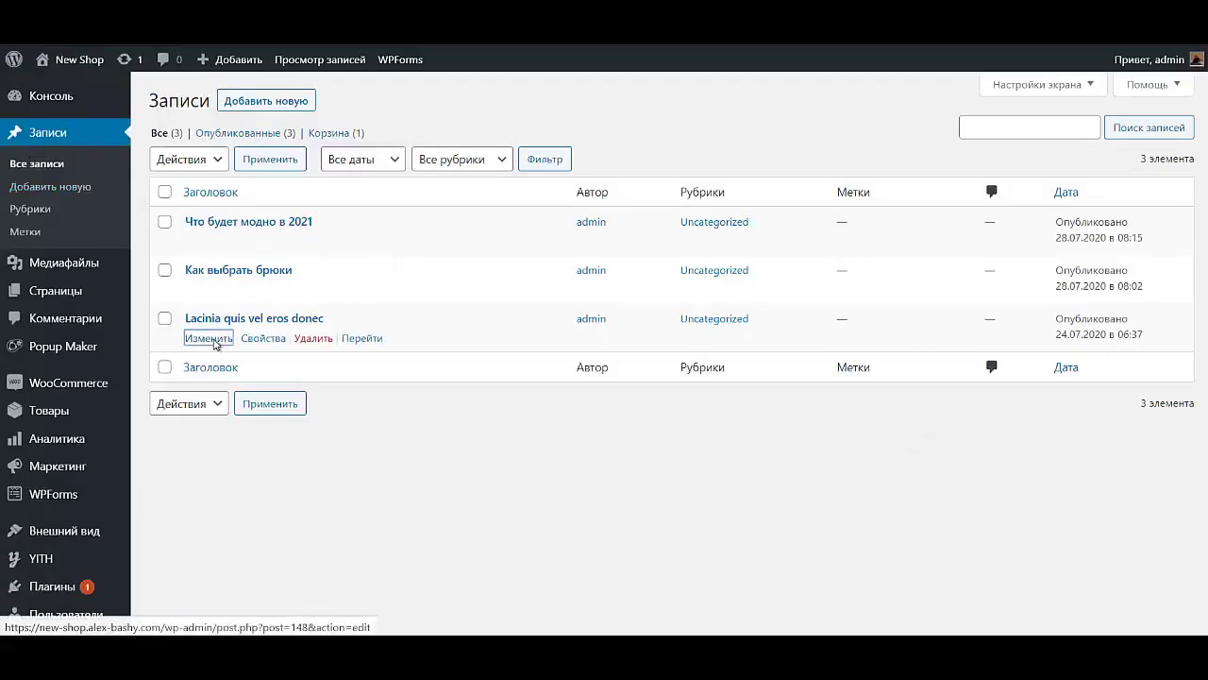
# Set kross.jpg as the featured image of the "Lacinia quis vel eros donec" post and retitle it "Как выбрать кроссовки".
pyautogui.click(209, 336)
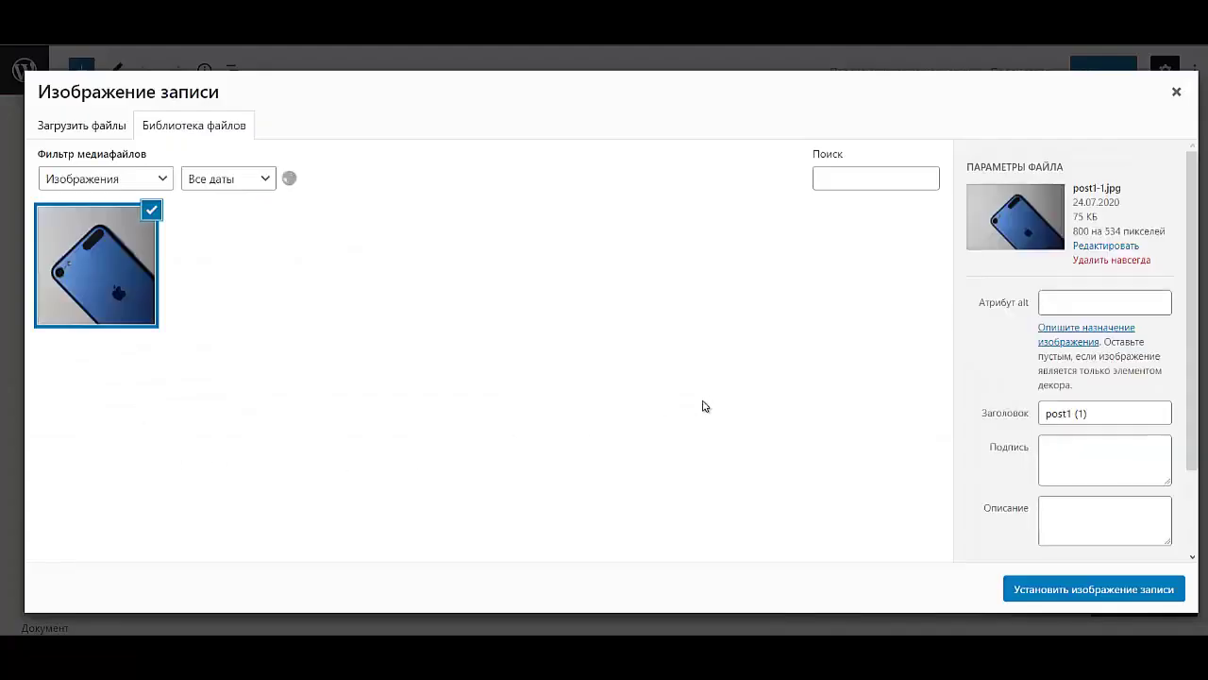
pyautogui.scroll(-6, 674, 425)
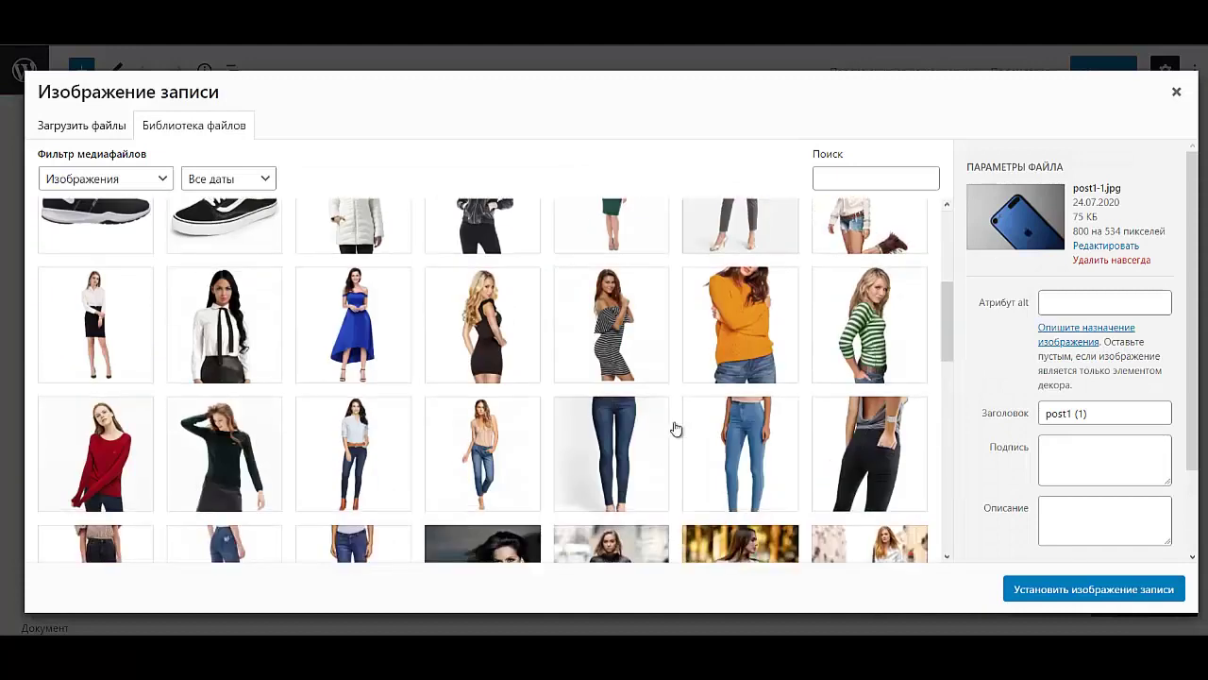
pyautogui.scroll(-1, 674, 426)
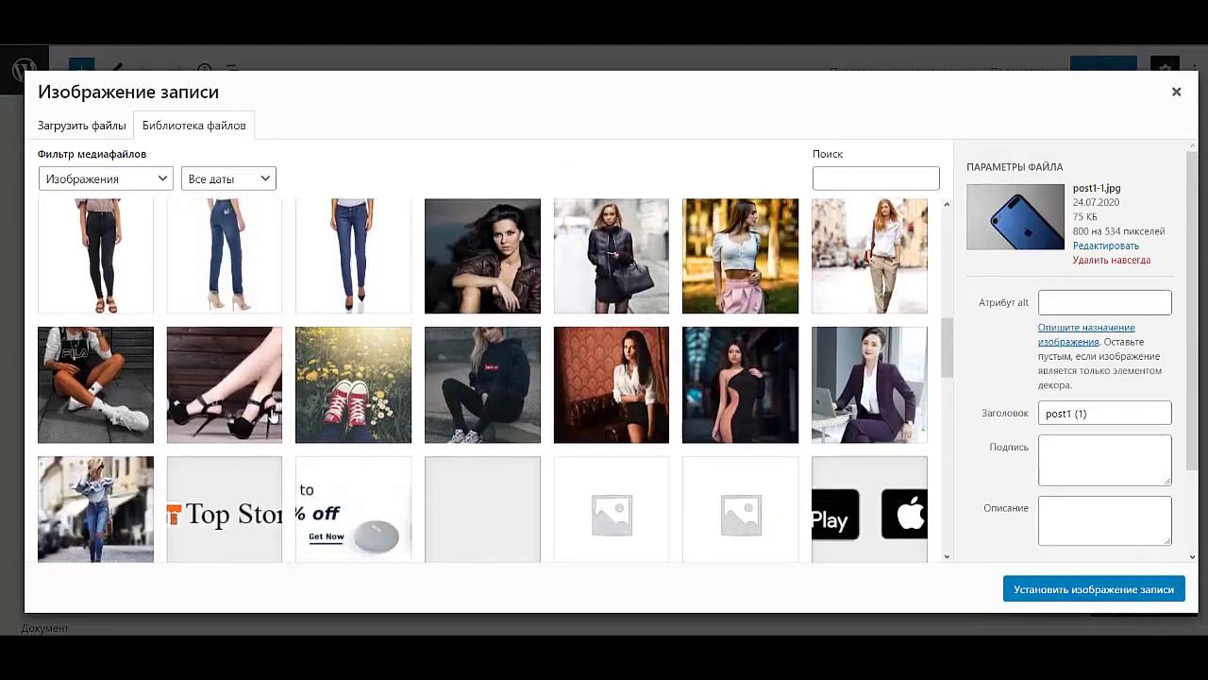
pyautogui.click(138, 405)
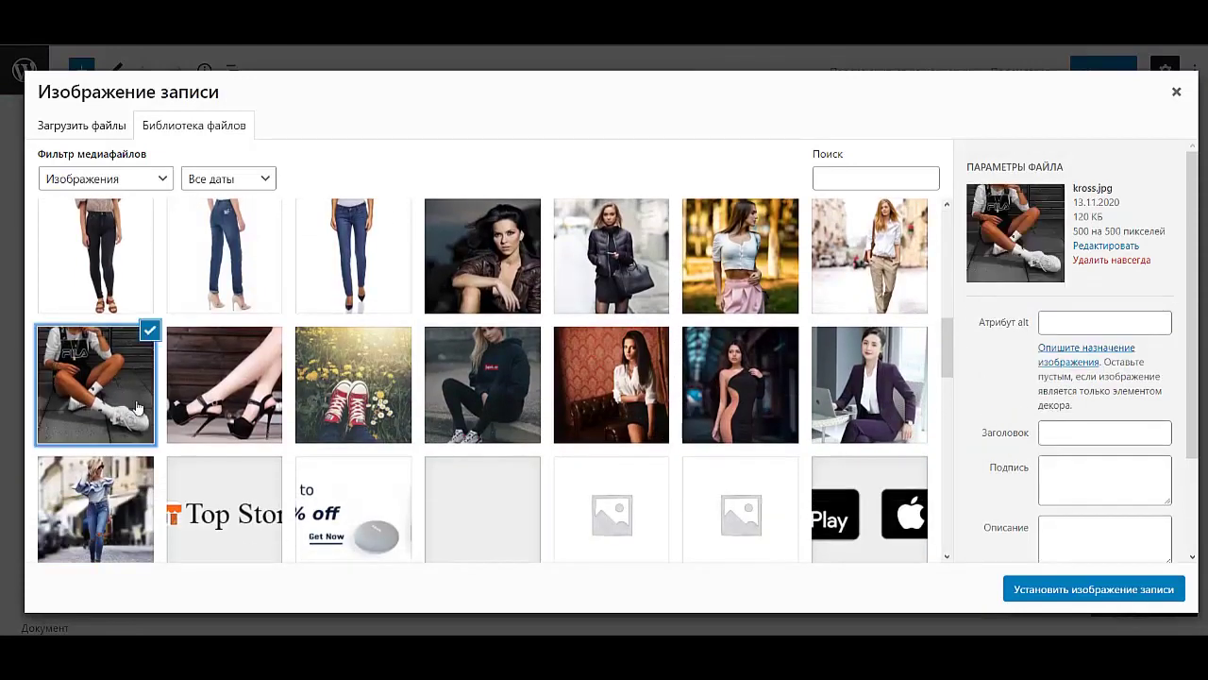
pyautogui.click(1153, 591)
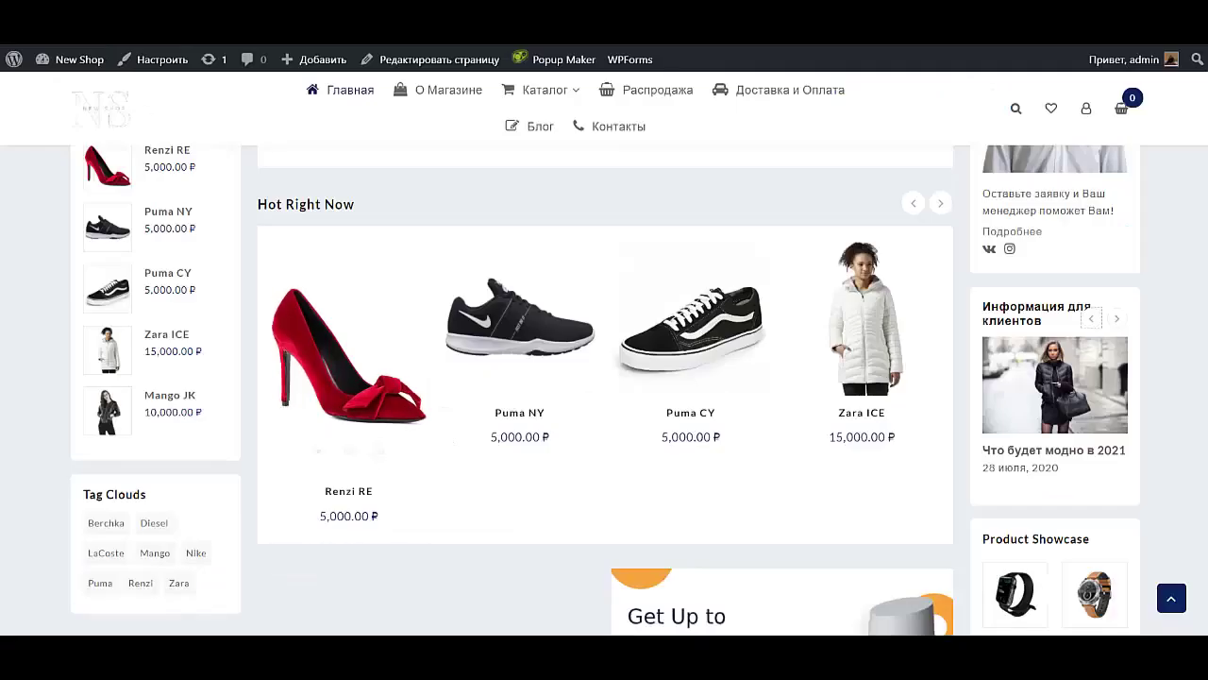
# Reload the storefront home page and review the post slider, the Product Showcase gallery and the sections down to the footer.
pyautogui.press('F5')
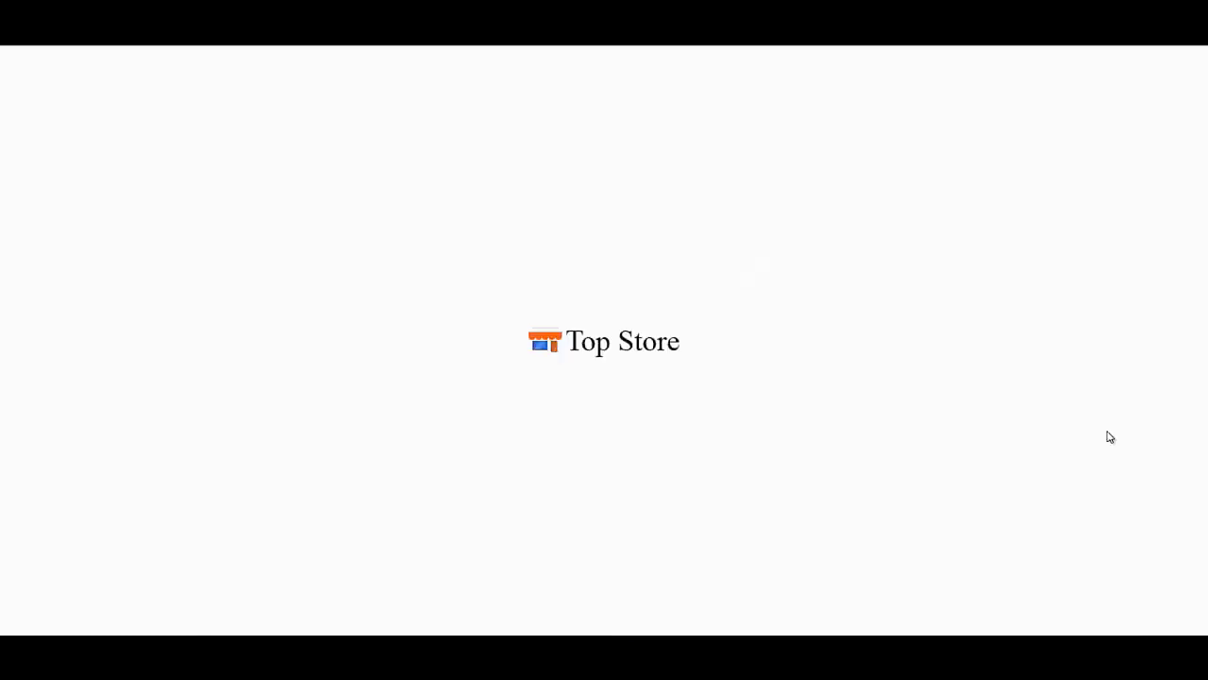
pyautogui.click(1092, 401)
pyautogui.click(1092, 401)
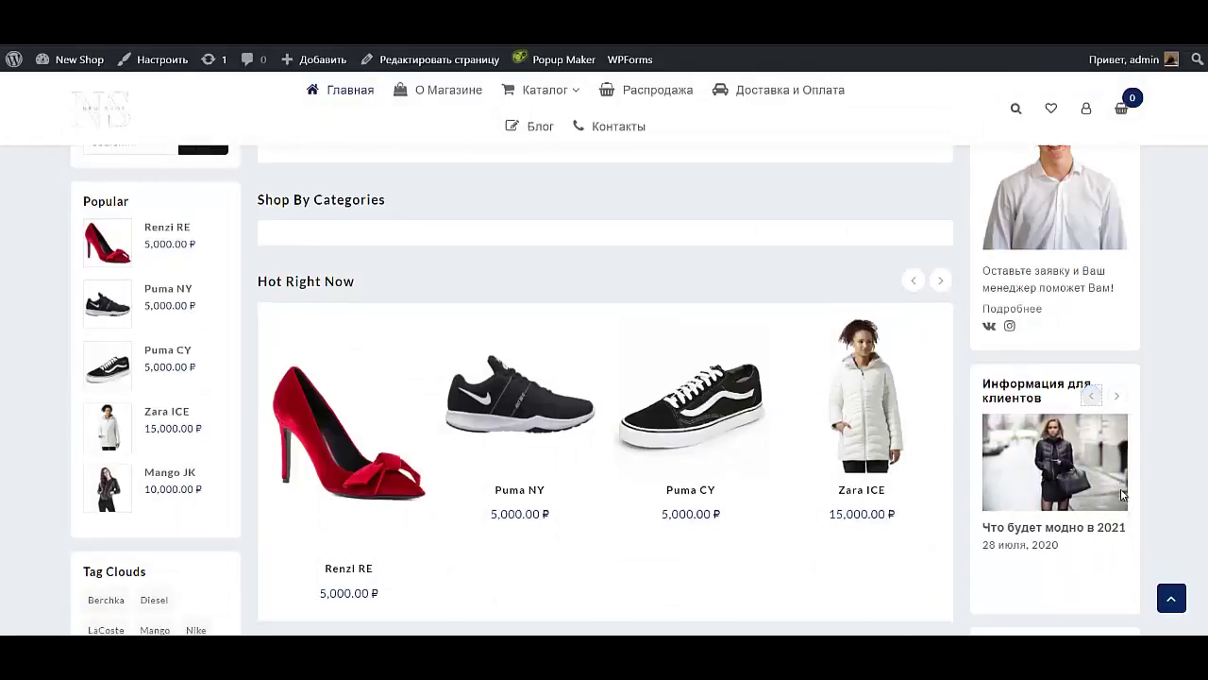
pyautogui.scroll(-1, 1114, 453)
pyautogui.scroll(-4, 1090, 405)
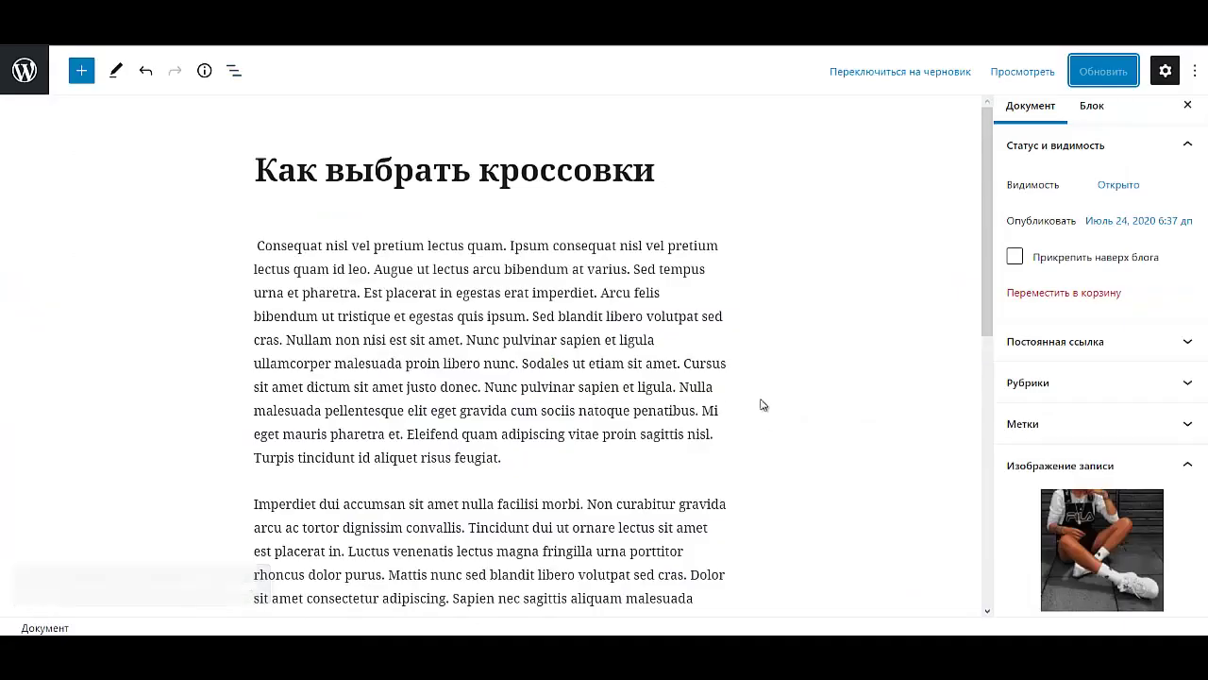
pyautogui.click(38, 71)
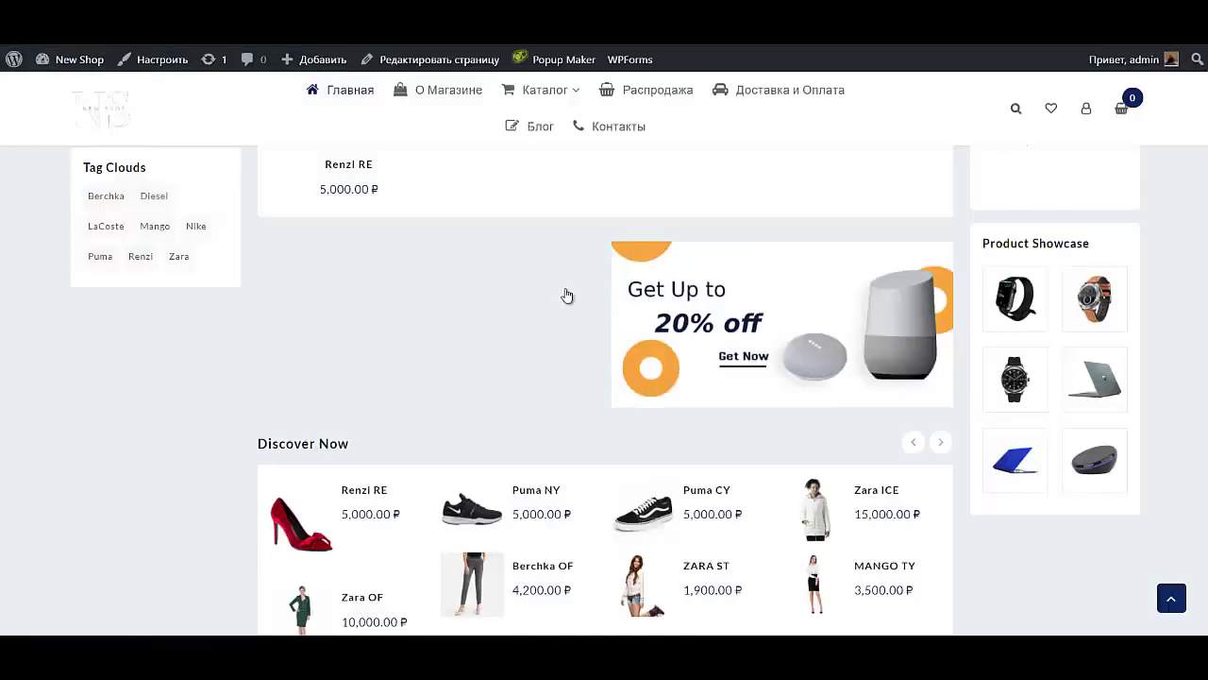
pyautogui.scroll(-5, 566, 296)
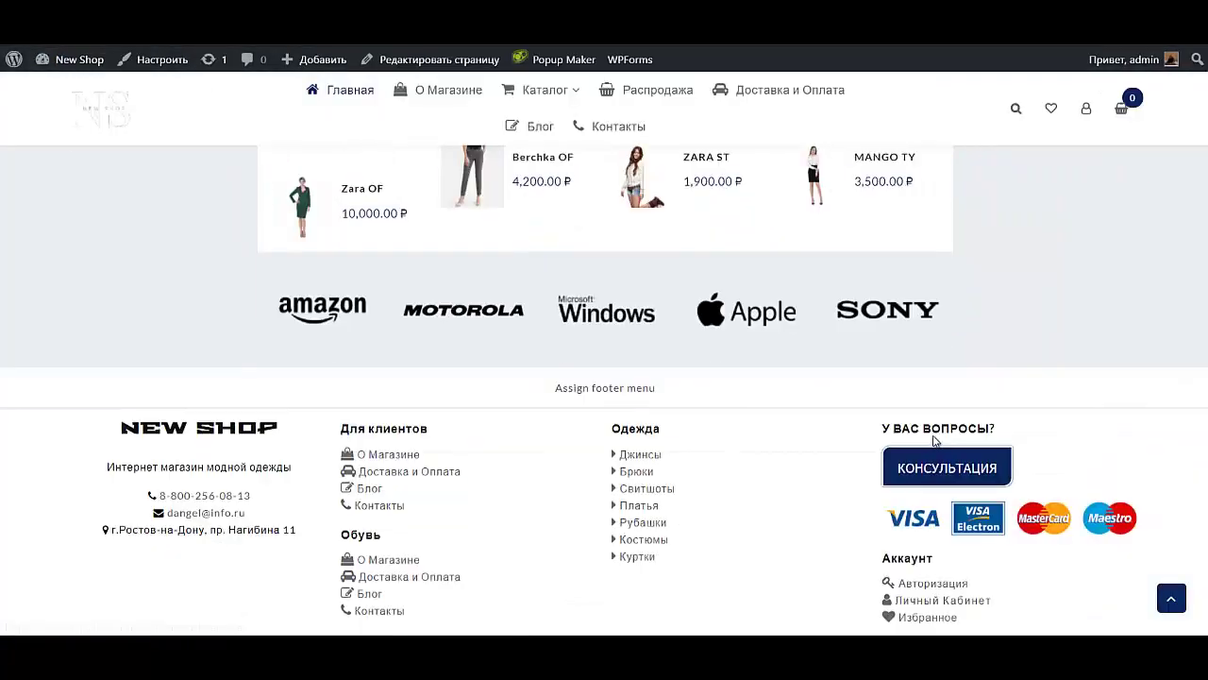
# Open the Secondary Sidebar's "Product Showcase" gallery widget on the widgets admin page and start editing its gallery.
pyautogui.scroll(5, 566, 297)
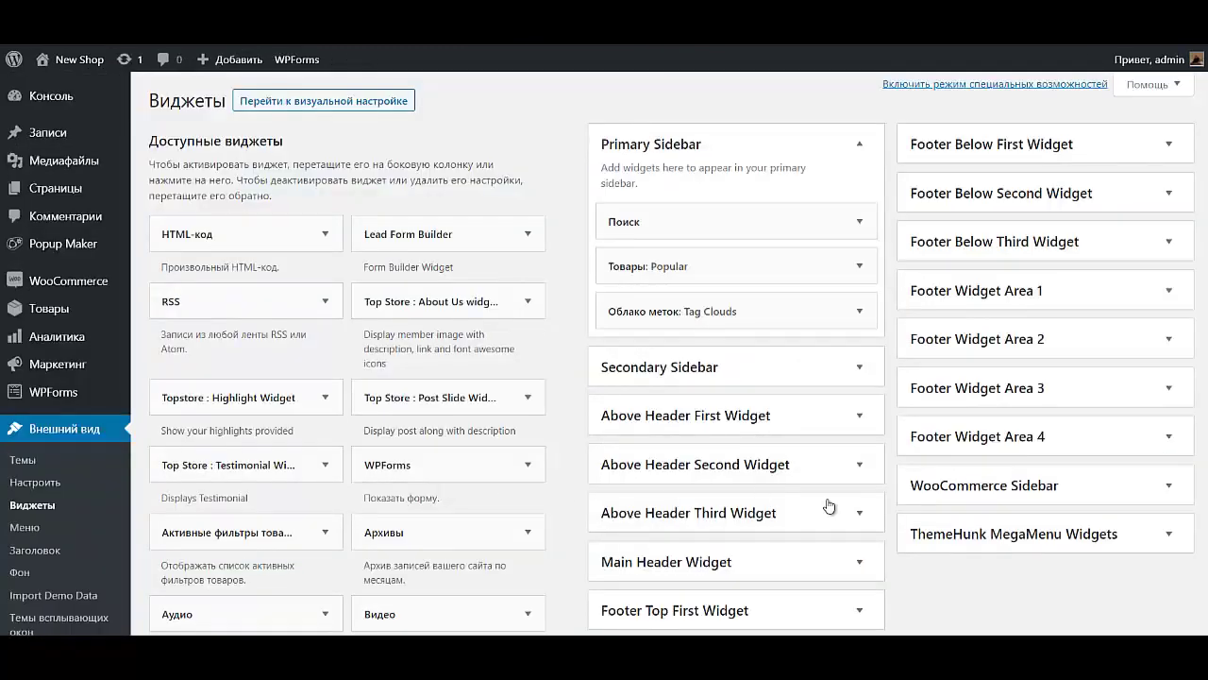
pyautogui.click(855, 373)
pyautogui.scroll(-1, 852, 370)
pyautogui.click(857, 499)
pyautogui.scroll(-1, 847, 501)
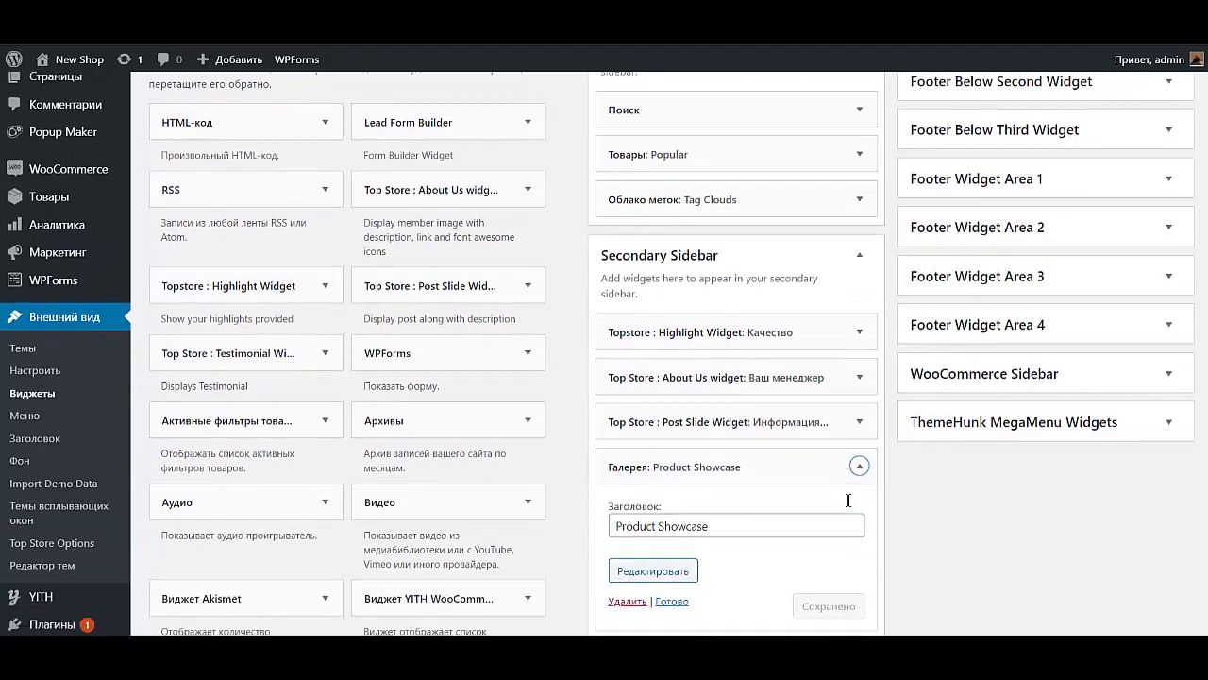
pyautogui.scroll(-1, 848, 501)
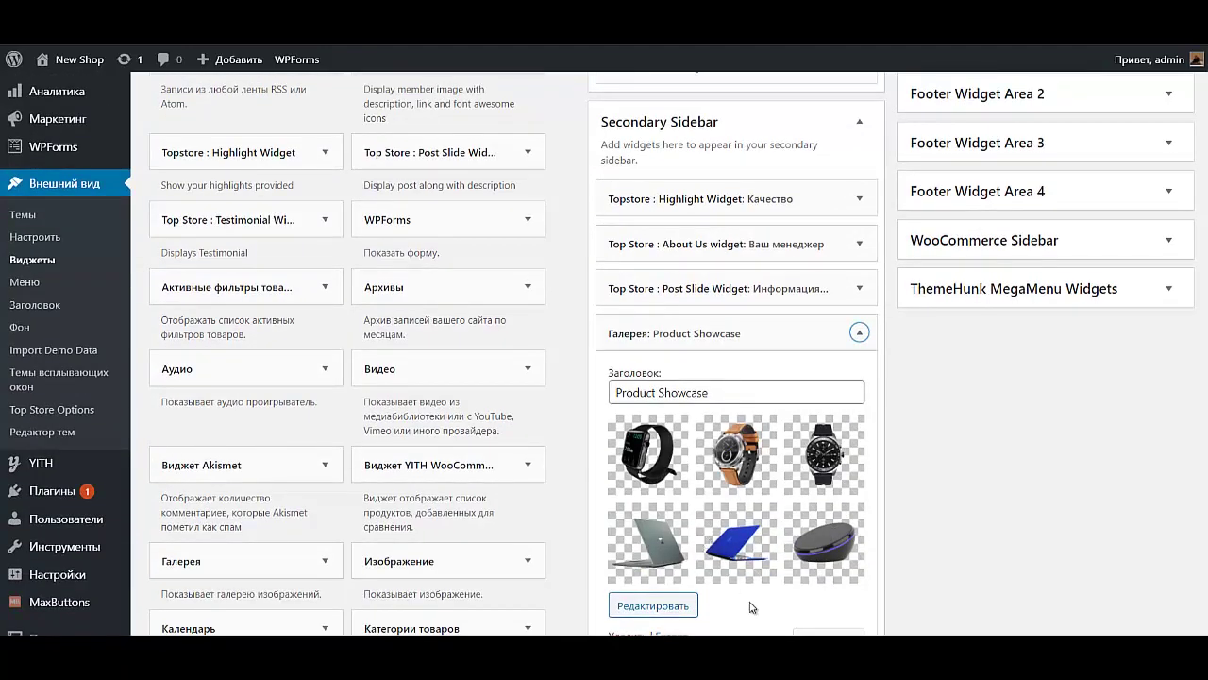
pyautogui.scroll(-2, 741, 464)
pyautogui.click(652, 440)
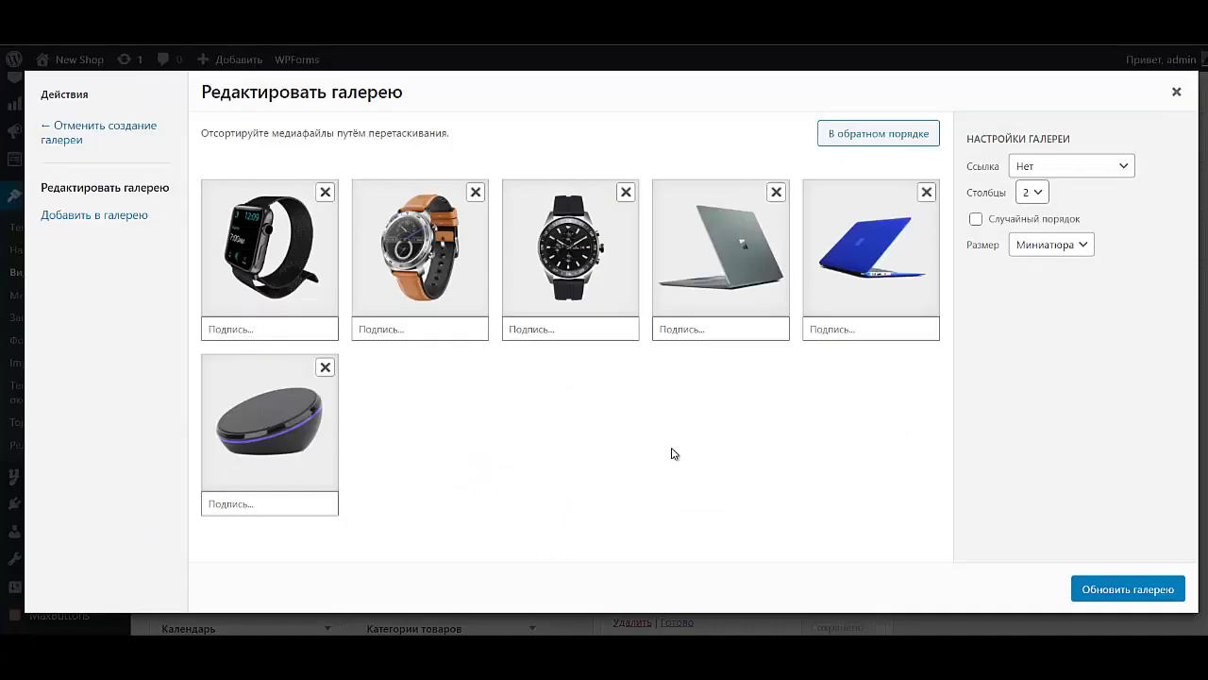
# Remove all six watch, laptop and speaker images from the gallery.
pyautogui.click(325, 366)
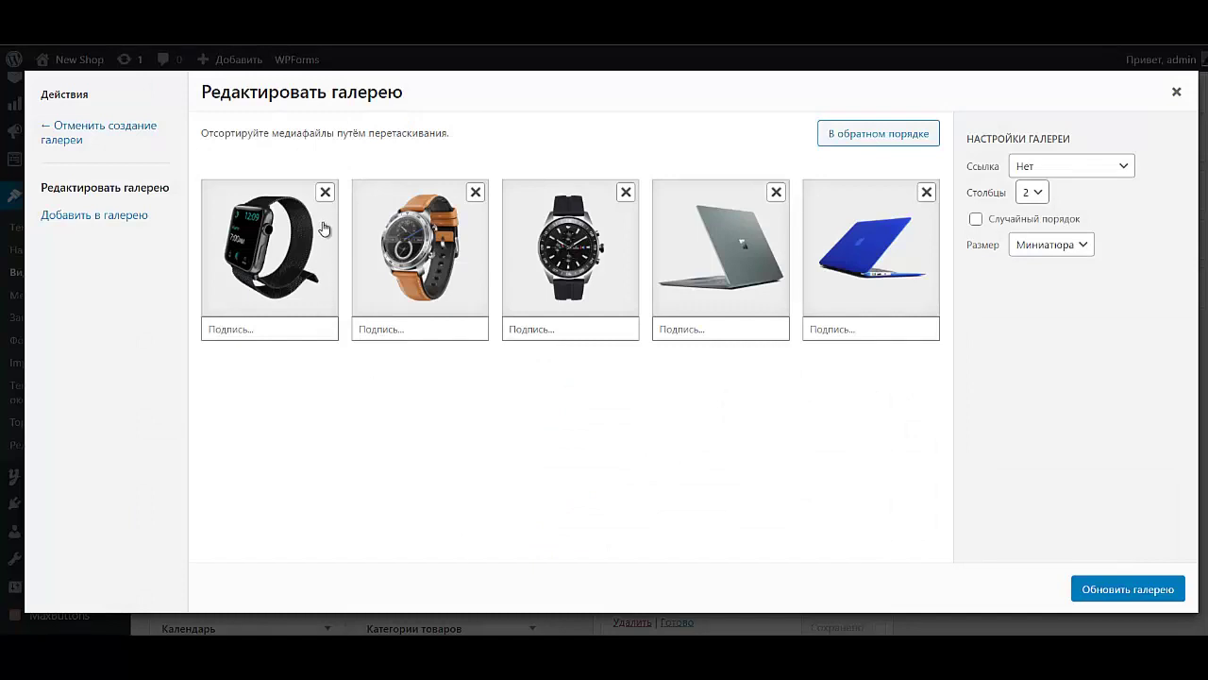
pyautogui.click(325, 191)
pyautogui.click(475, 192)
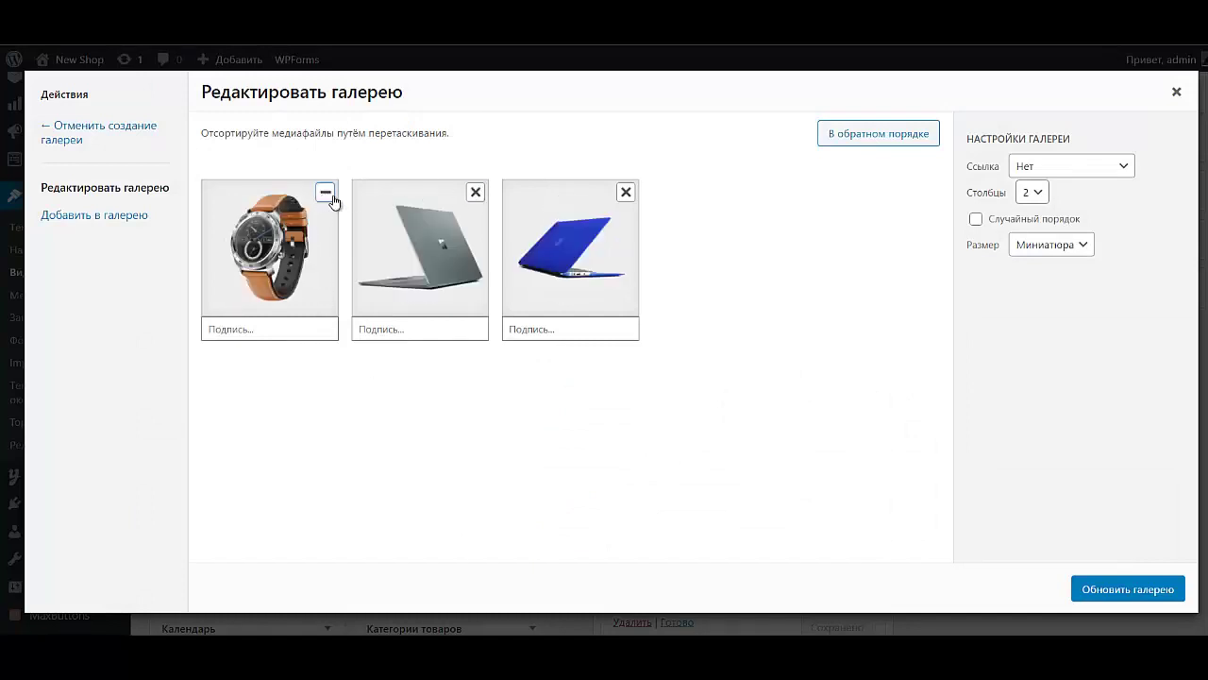
pyautogui.click(324, 192)
pyautogui.click(324, 191)
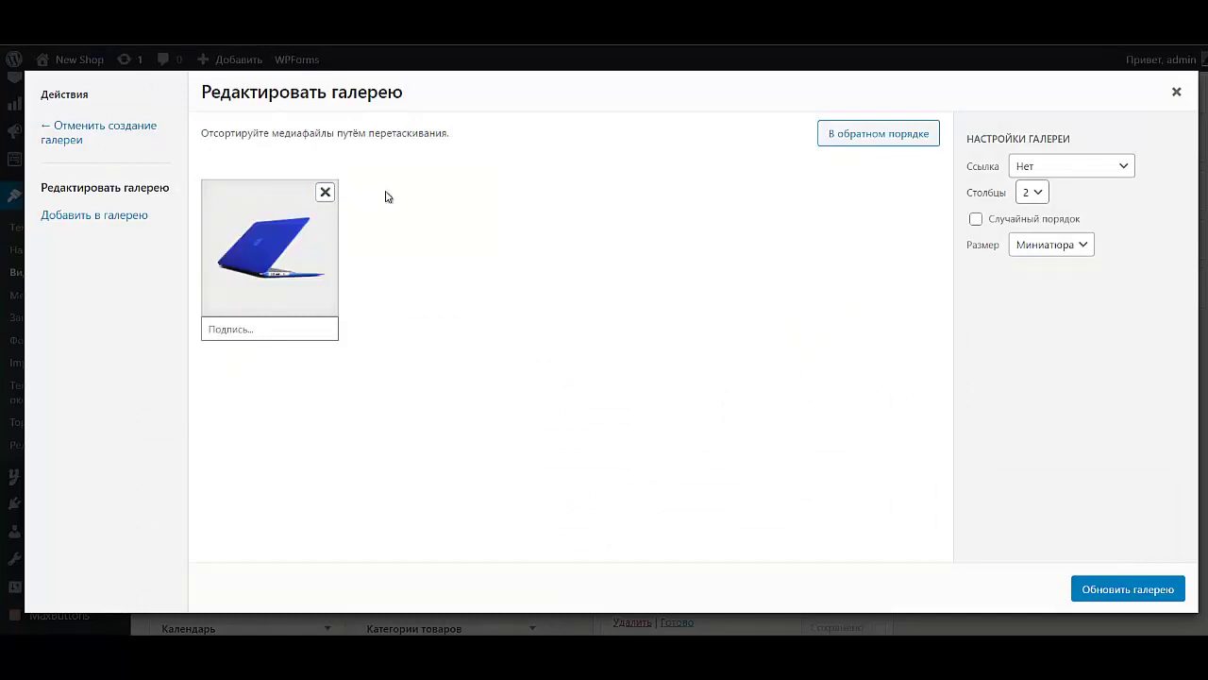
pyautogui.click(325, 192)
# Add four jeans photos from the media library to the gallery: two dark blue, one light blue and one black pair.
pyautogui.click(99, 215)
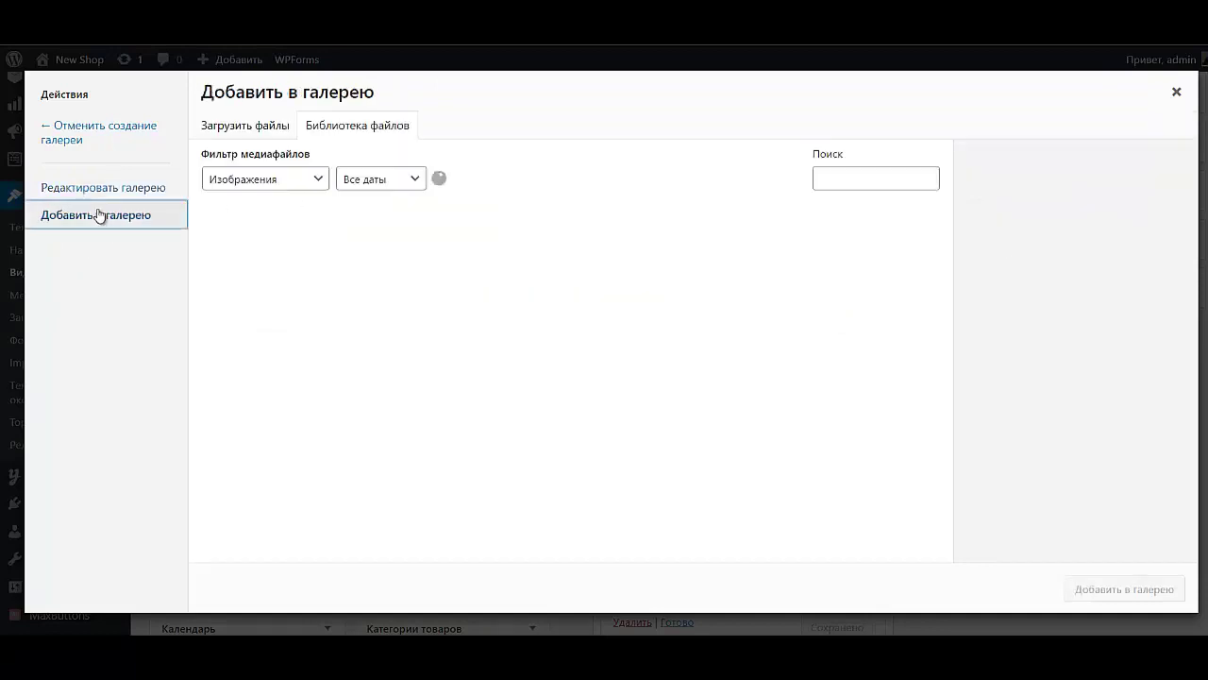
pyautogui.scroll(-5, 670, 482)
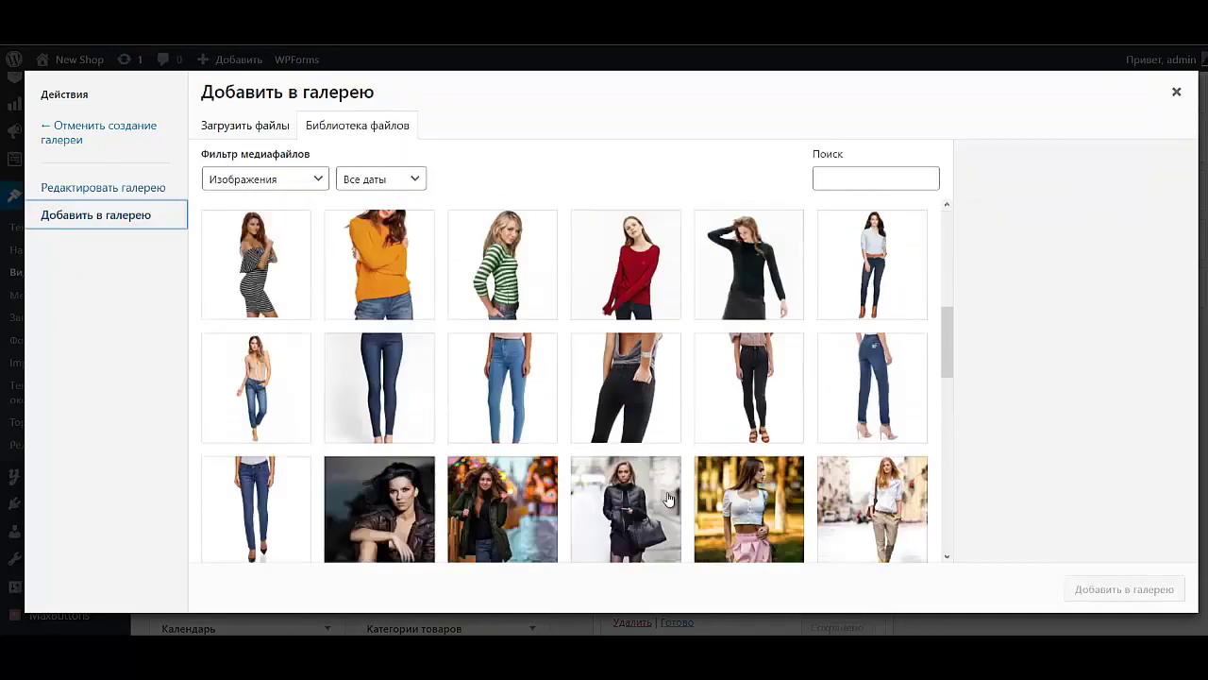
pyautogui.scroll(-3, 683, 479)
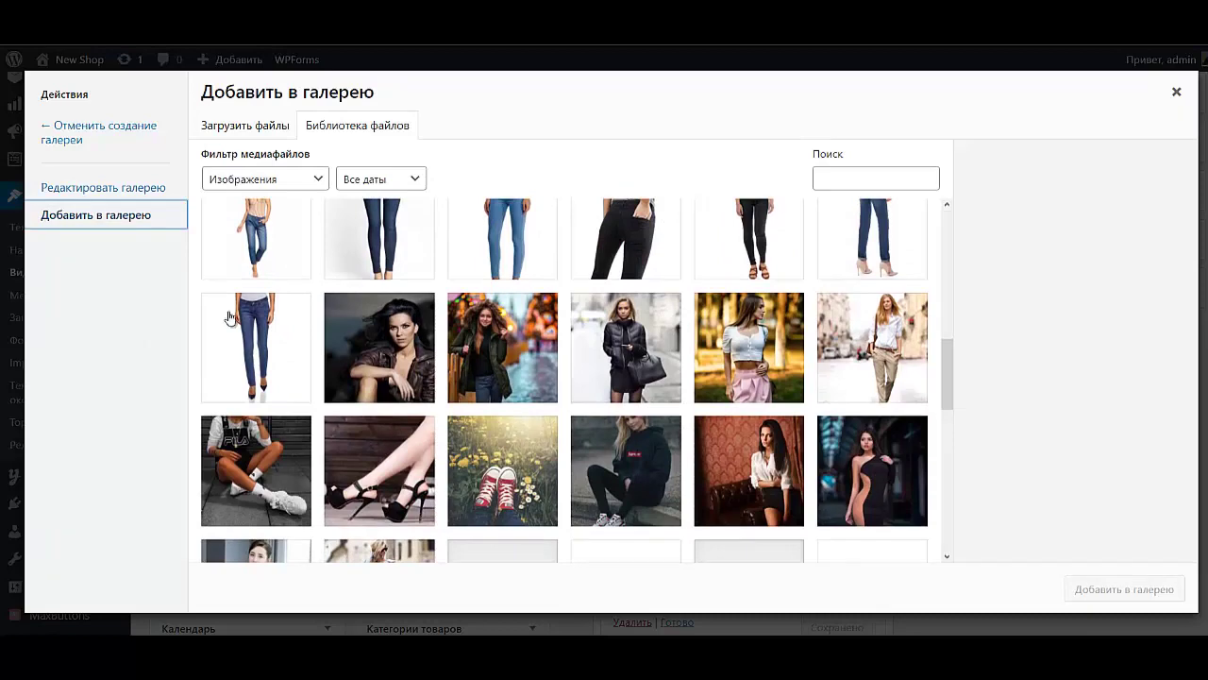
pyautogui.click(228, 317)
pyautogui.click(280, 266)
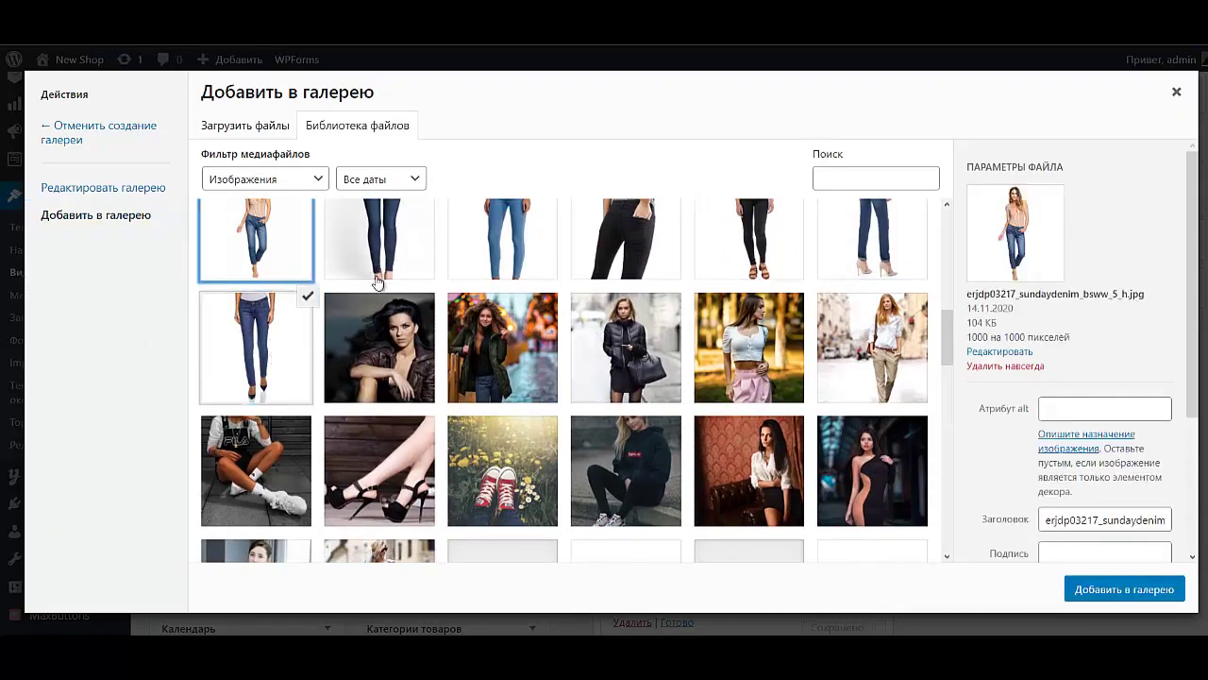
pyautogui.scroll(1, 377, 281)
pyautogui.click(502, 306)
pyautogui.click(749, 307)
pyautogui.click(1116, 591)
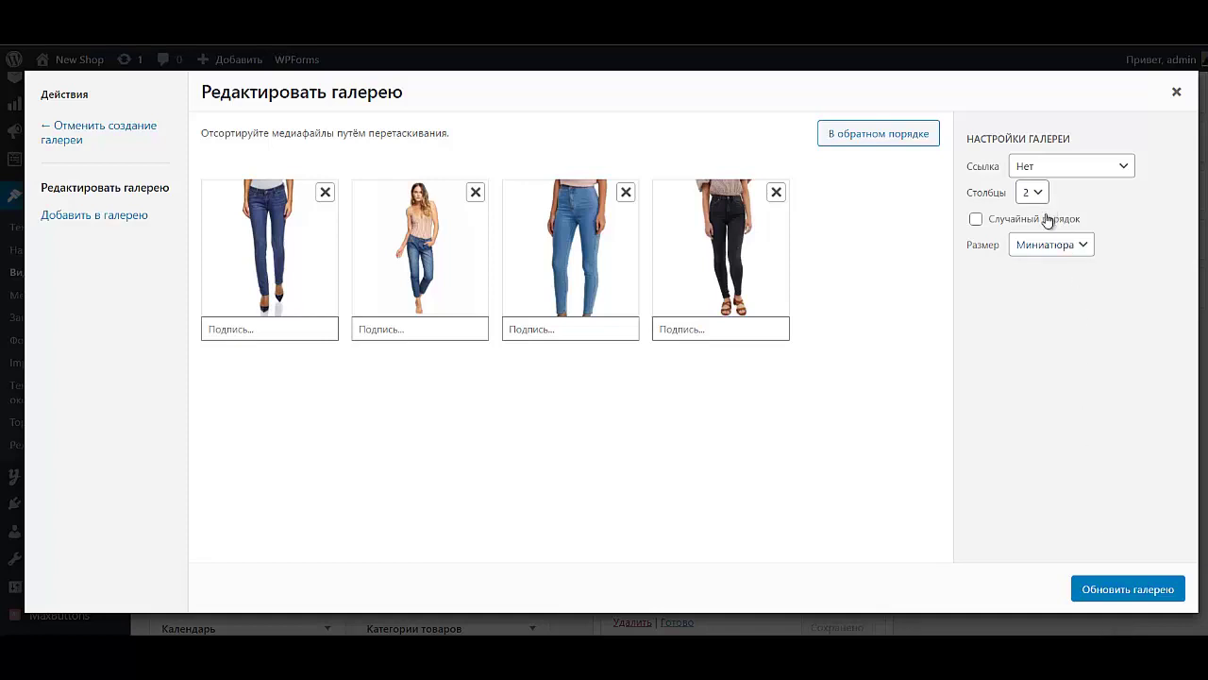
# Try the "Страница вложения" link option for the gallery images and return the setting to "Нет".
pyautogui.click(1093, 170)
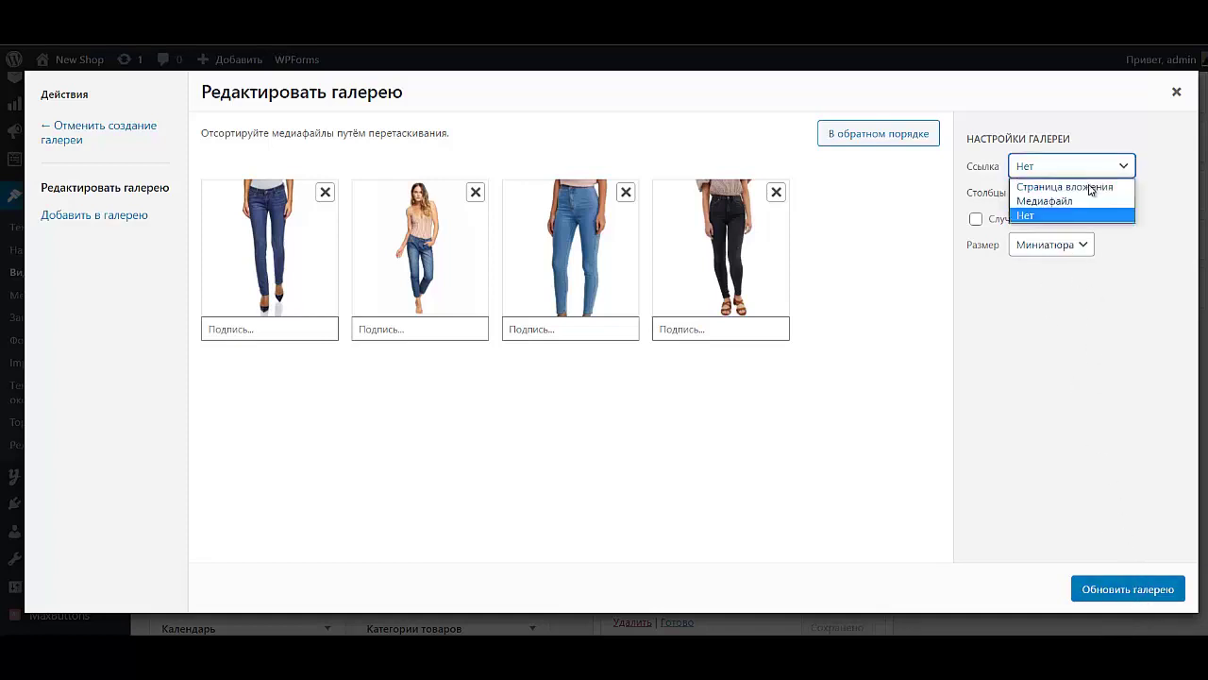
pyautogui.click(1087, 186)
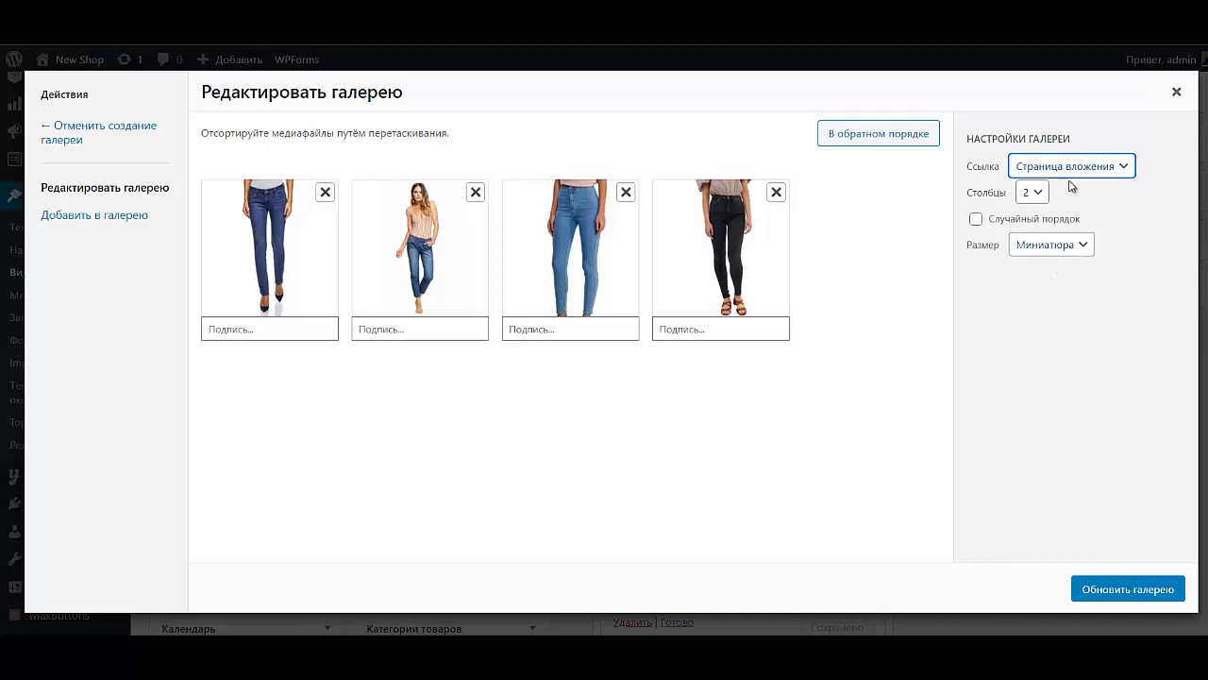
pyautogui.click(1078, 168)
pyautogui.click(1056, 220)
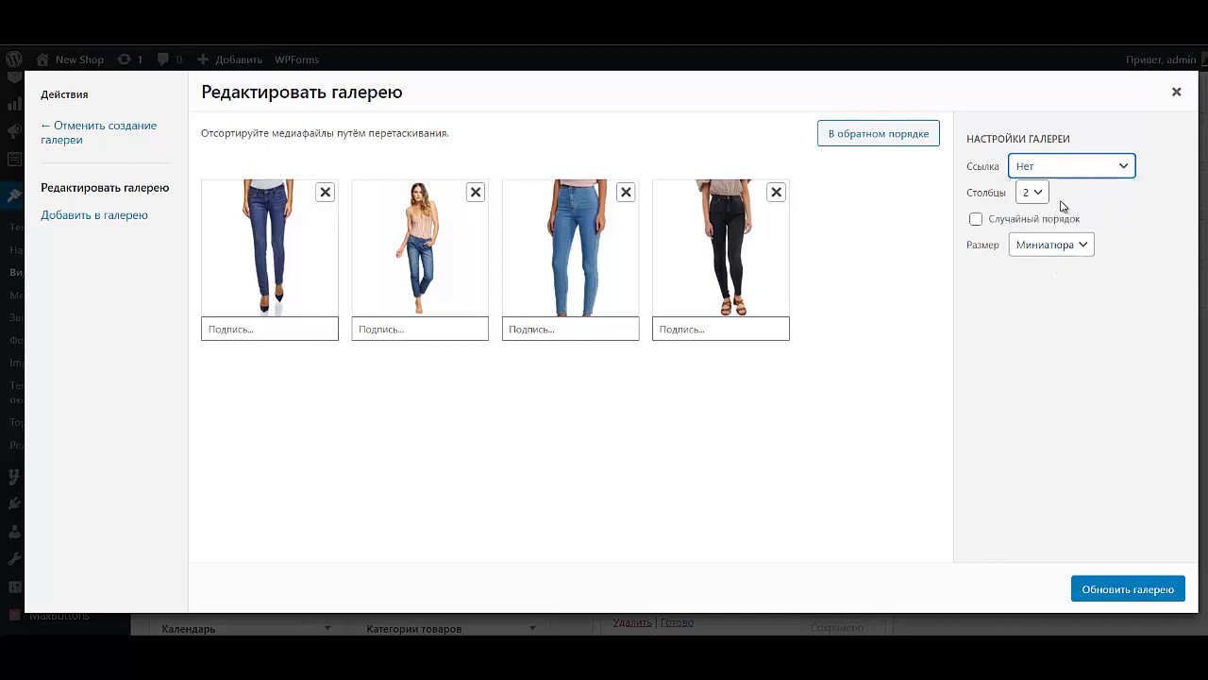
pyautogui.click(1068, 170)
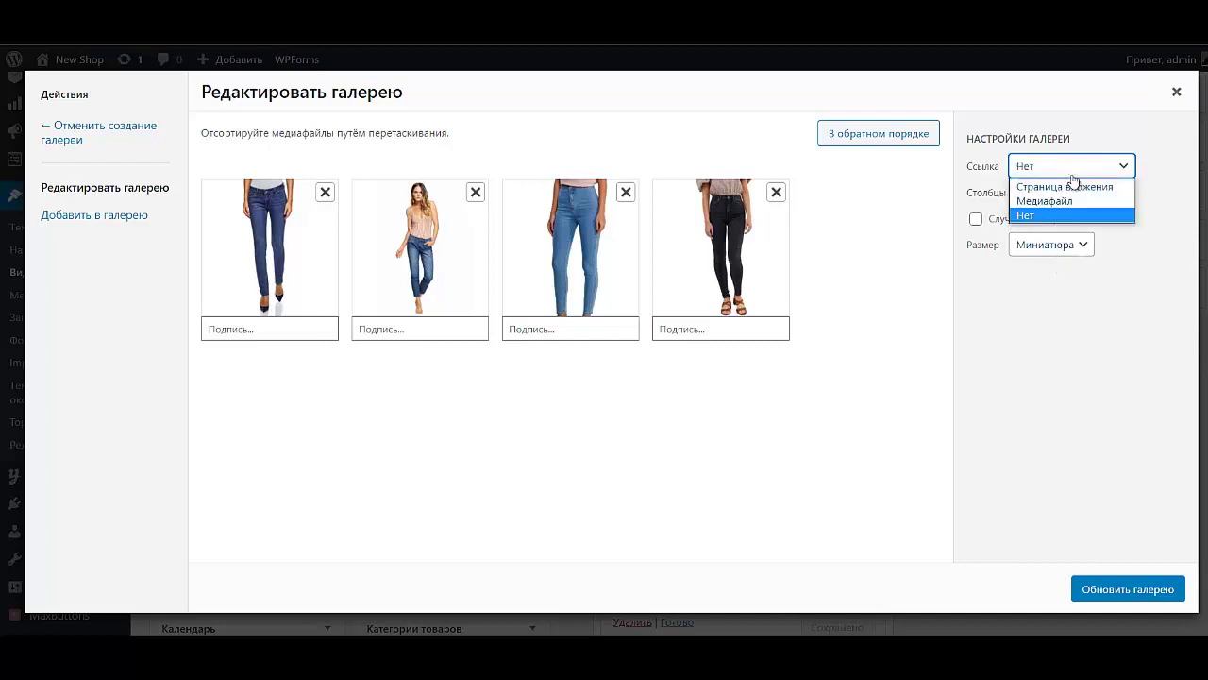
# Apply the updated gallery to the widget and save it.
pyautogui.click(1153, 592)
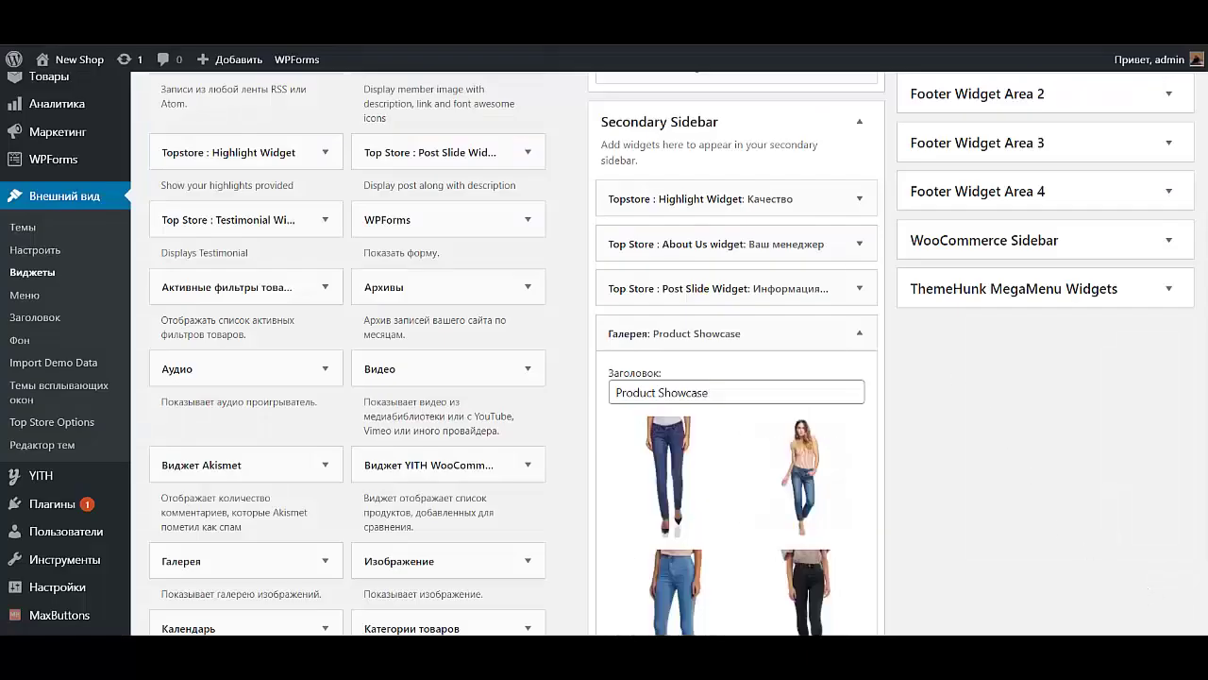
pyautogui.scroll(-3, 1013, 483)
pyautogui.click(848, 406)
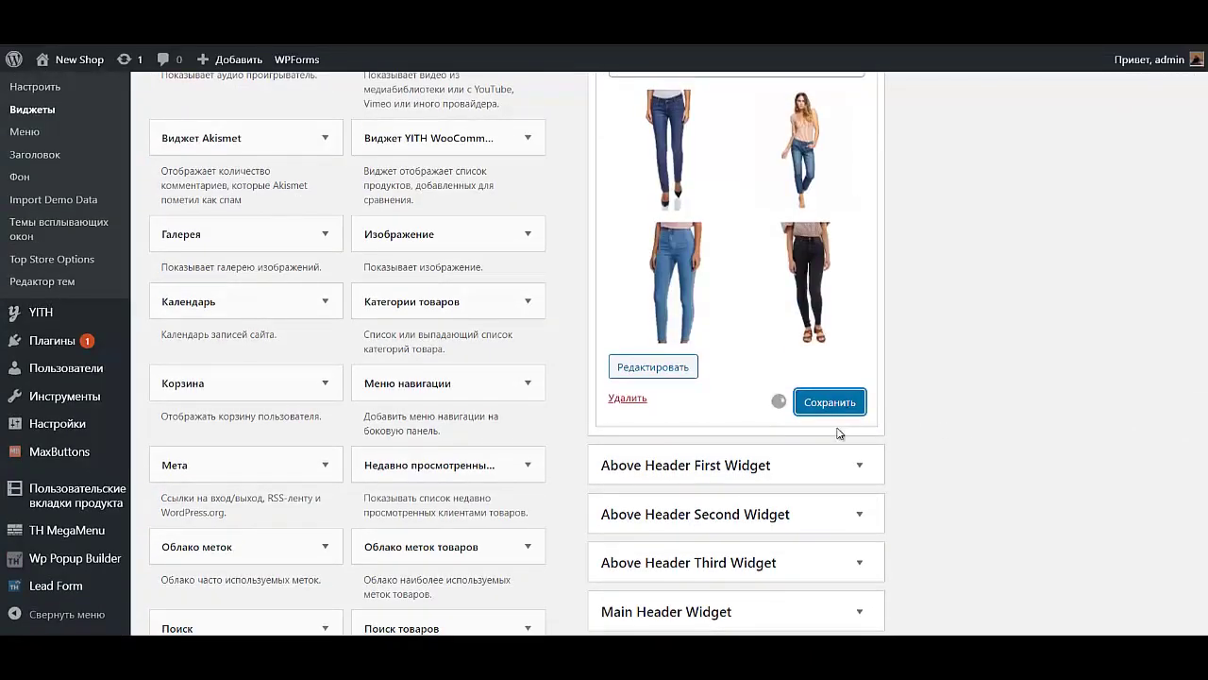
# Retitle the gallery widget "Джинсы в нашем каталоге" and save it.
pyautogui.scroll(3, 585, 575)
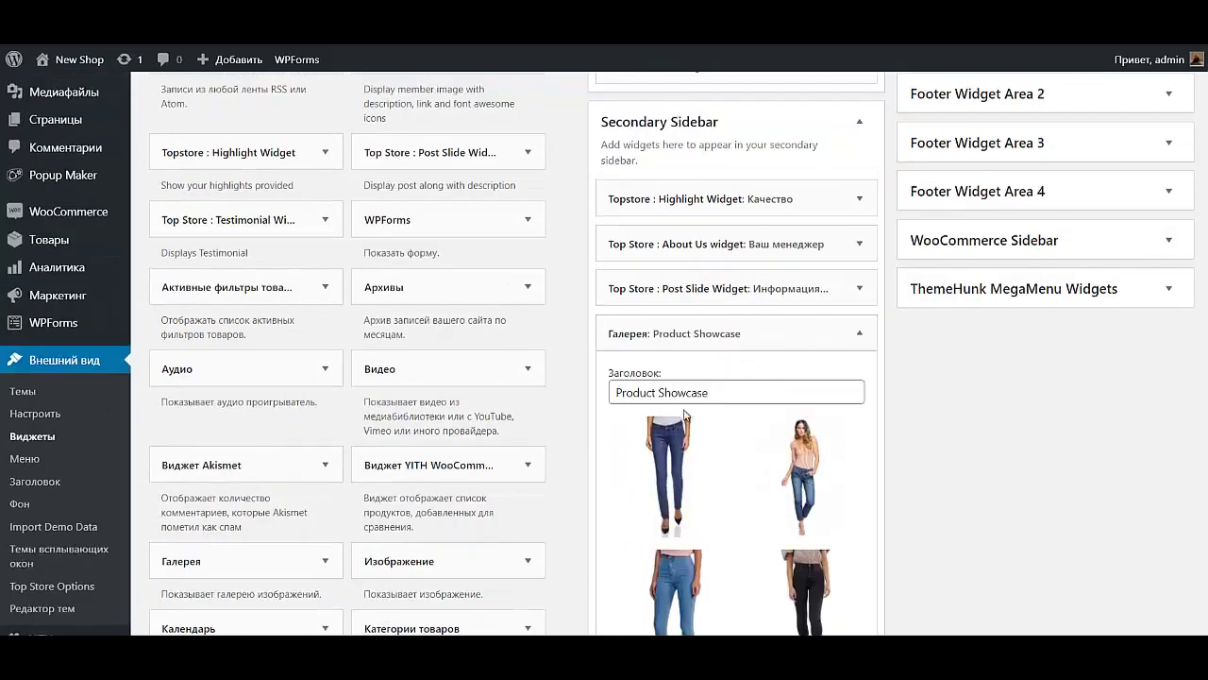
pyautogui.moveTo(735, 392); pyautogui.dragTo(517, 380)
pyautogui.press('BackSpace')
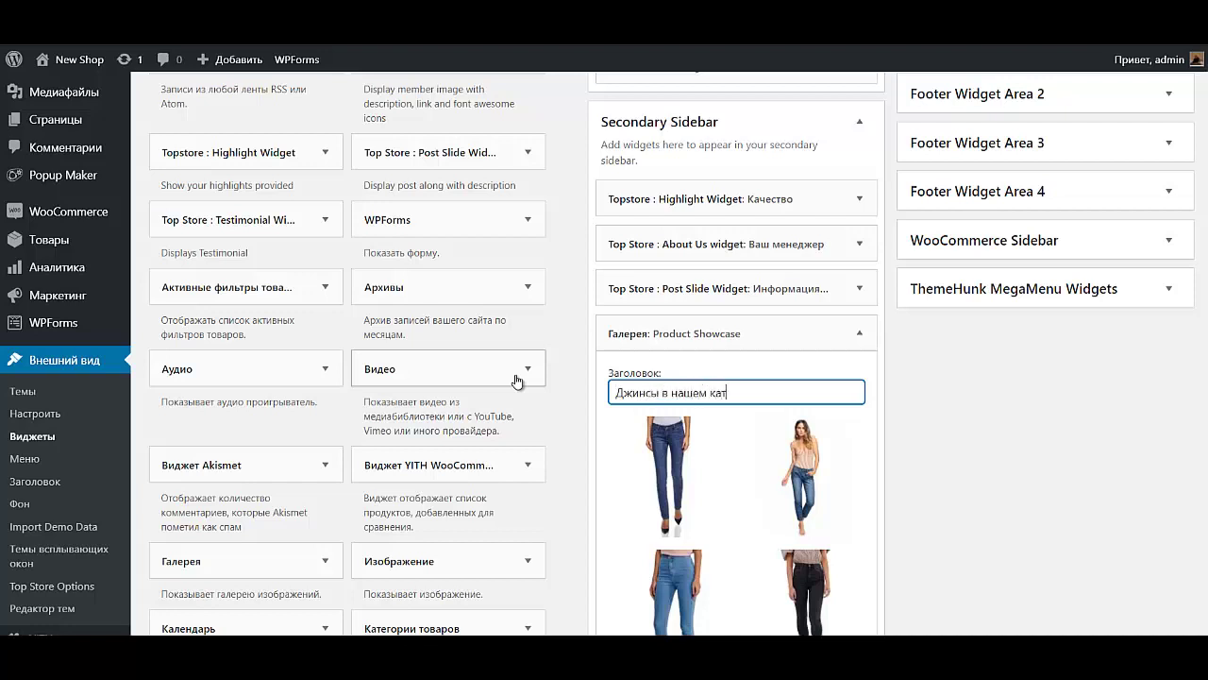
pyautogui.scroll(-5, 517, 381)
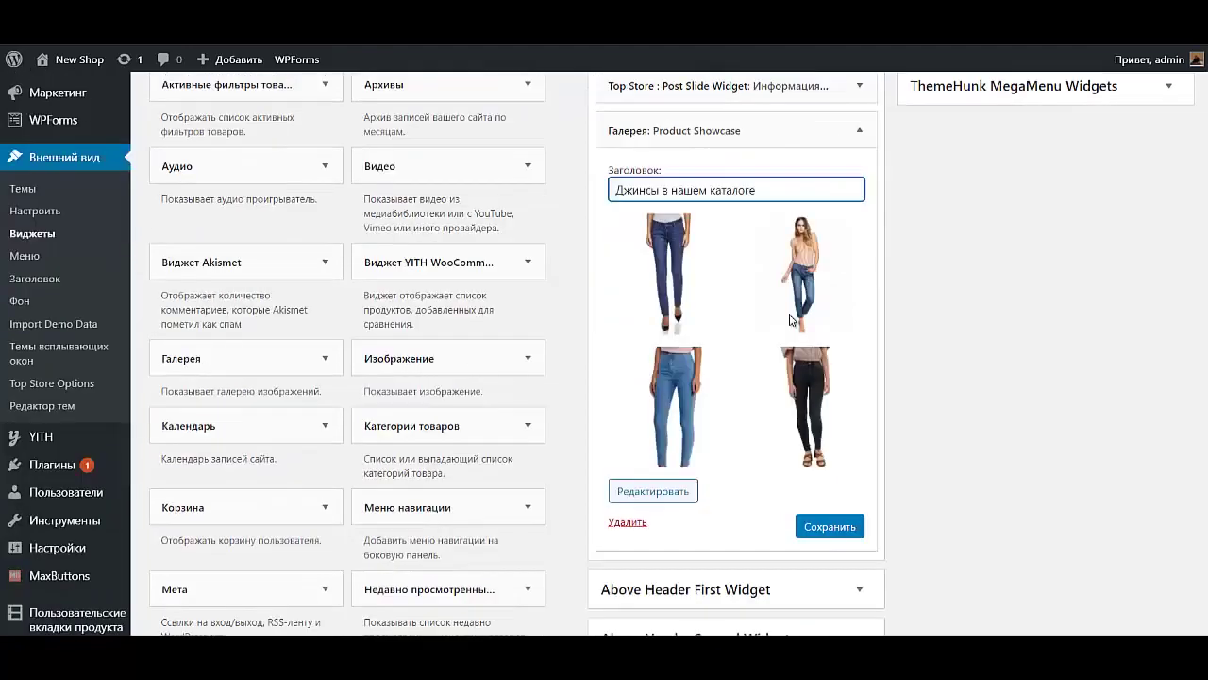
pyautogui.click(829, 321)
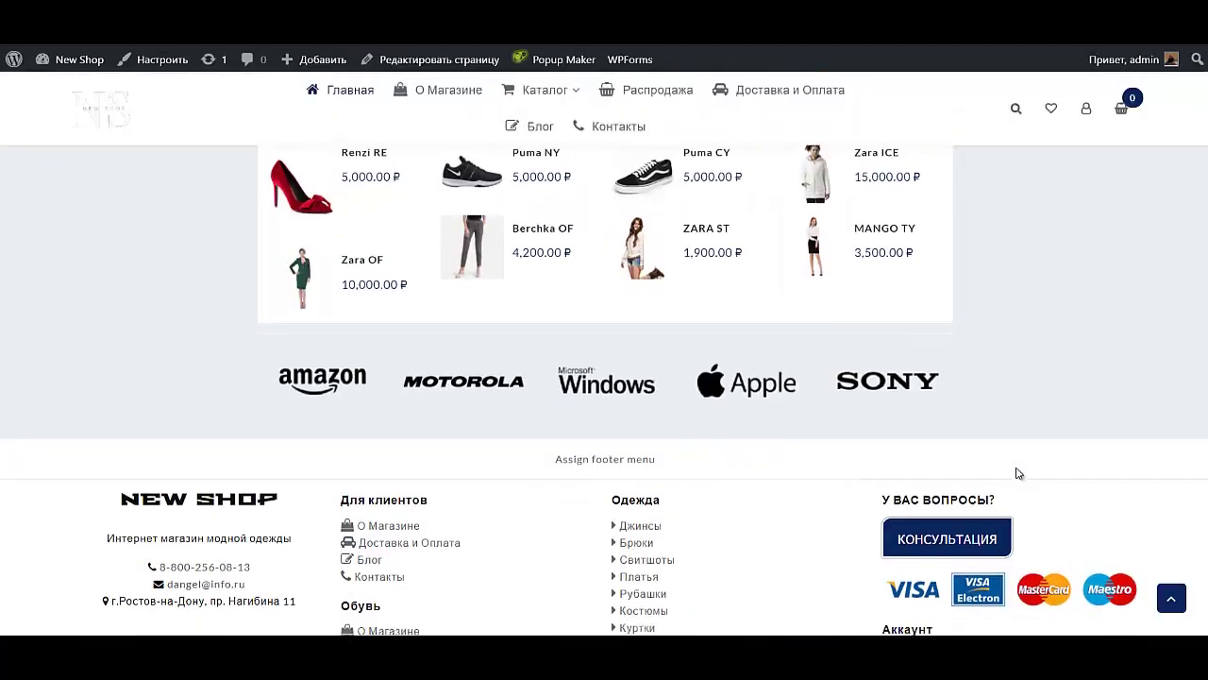
# Review the home page's jeans gallery, the other secondary sidebar widgets, and the Popular and Tag Clouds blocks.
pyautogui.scroll(-1, 1014, 472)
pyautogui.scroll(4, 1010, 480)
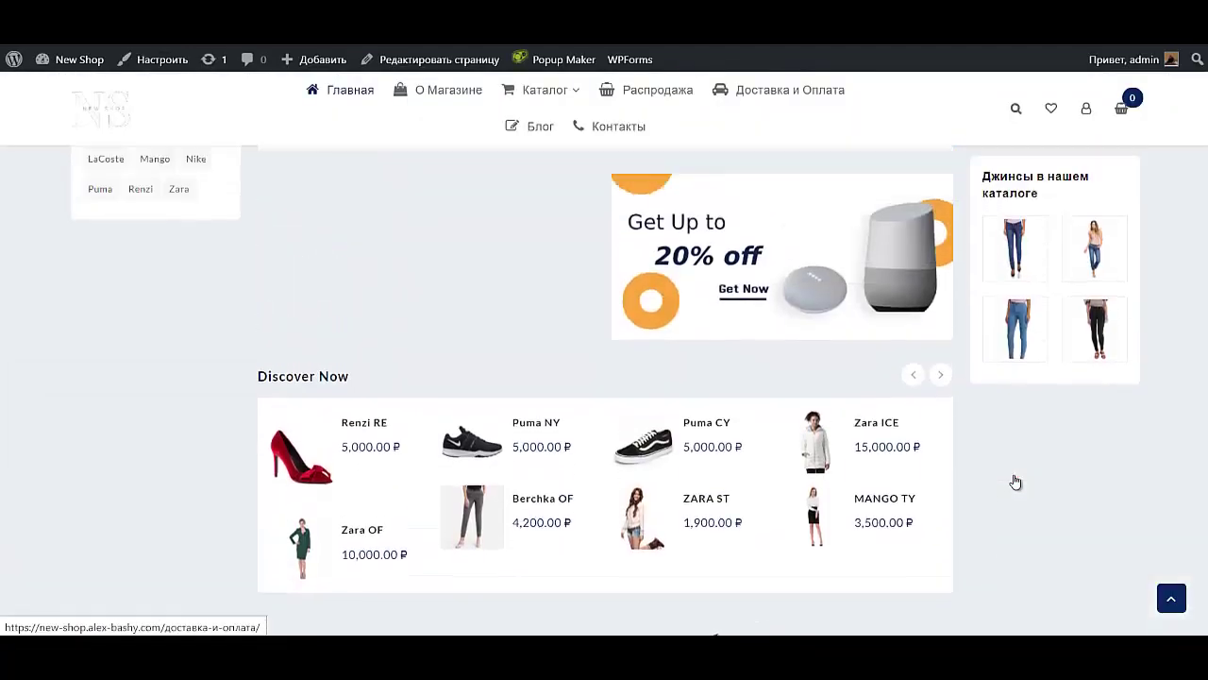
pyautogui.scroll(10, 1016, 482)
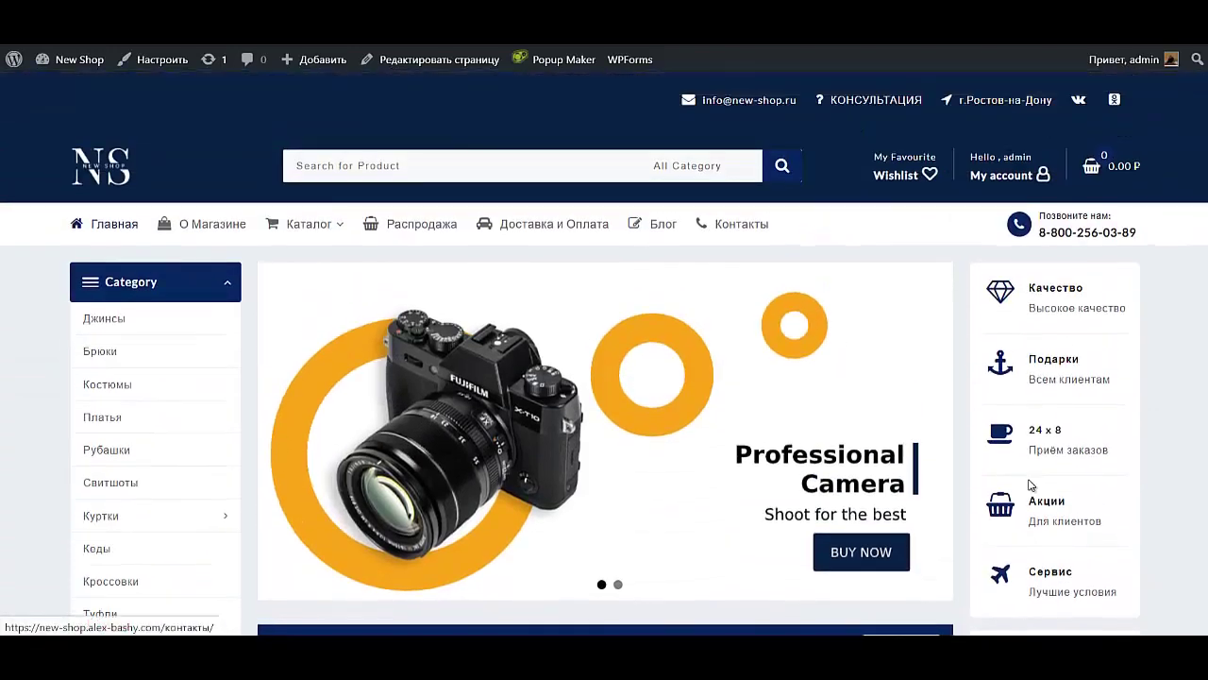
pyautogui.scroll(-5, 157, 545)
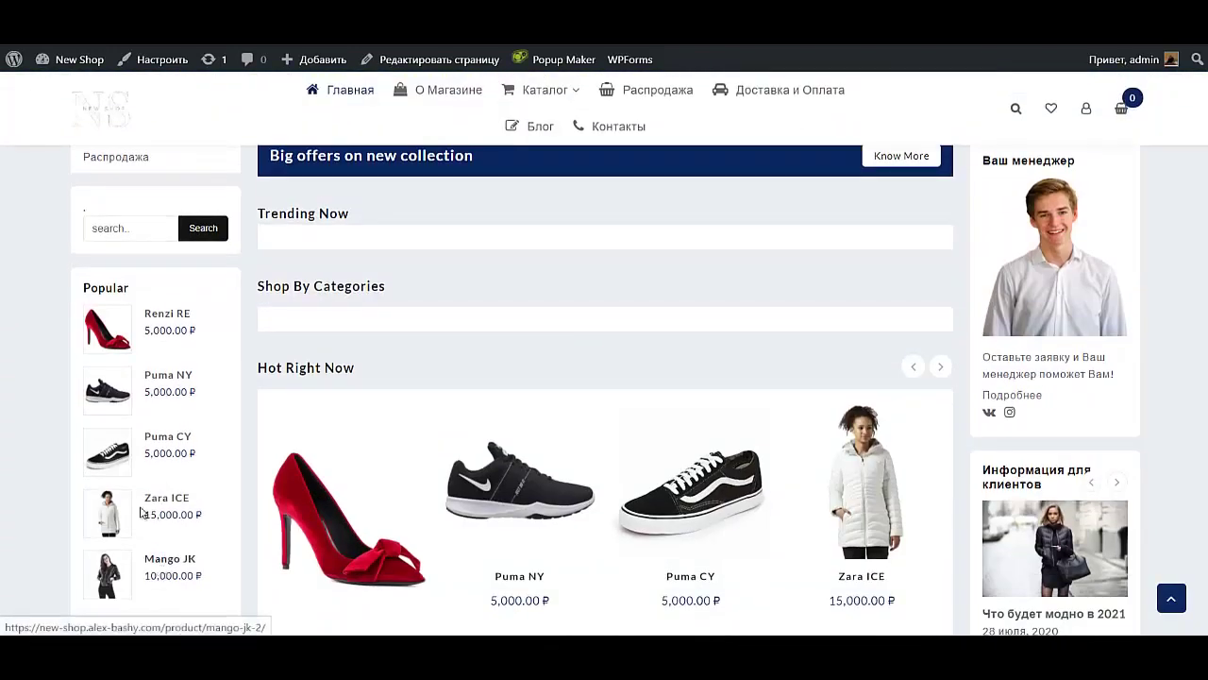
pyautogui.scroll(-4, 139, 512)
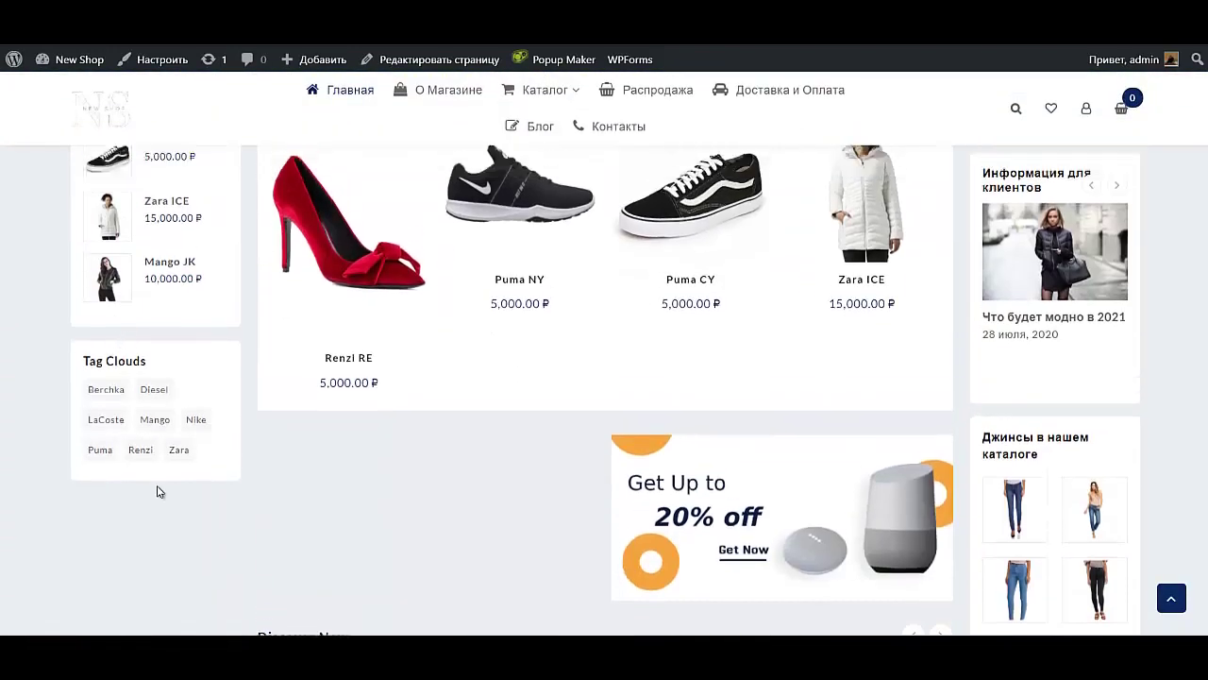
pyautogui.scroll(3, 158, 491)
pyautogui.scroll(-1, 119, 496)
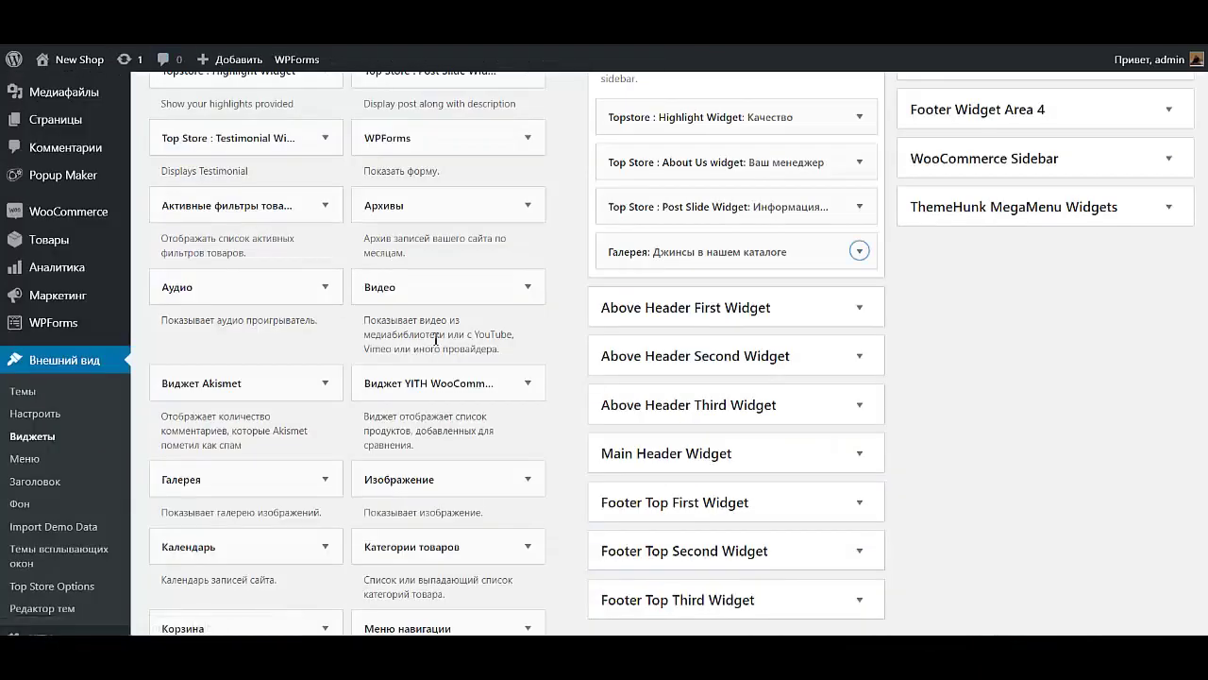
# Set the title of the Primary Sidebar's "Tag Clouds" widget to "Бренды" and collapse the widget.
pyautogui.scroll(5, 837, 257)
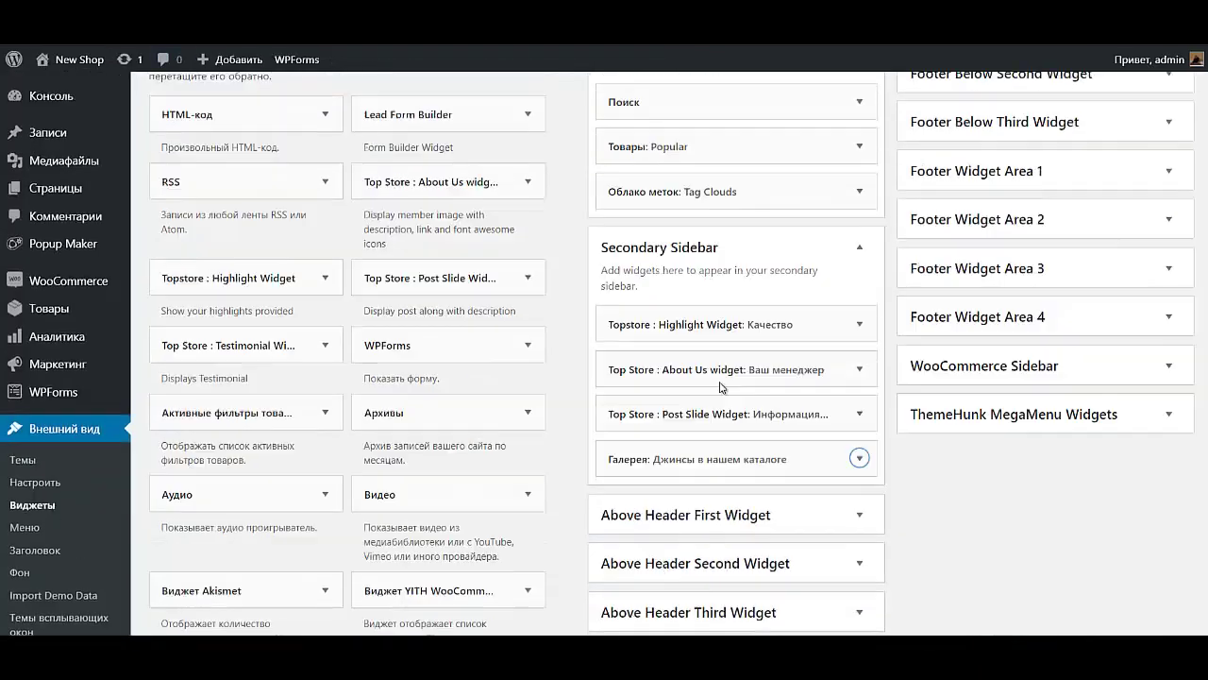
pyautogui.click(859, 368)
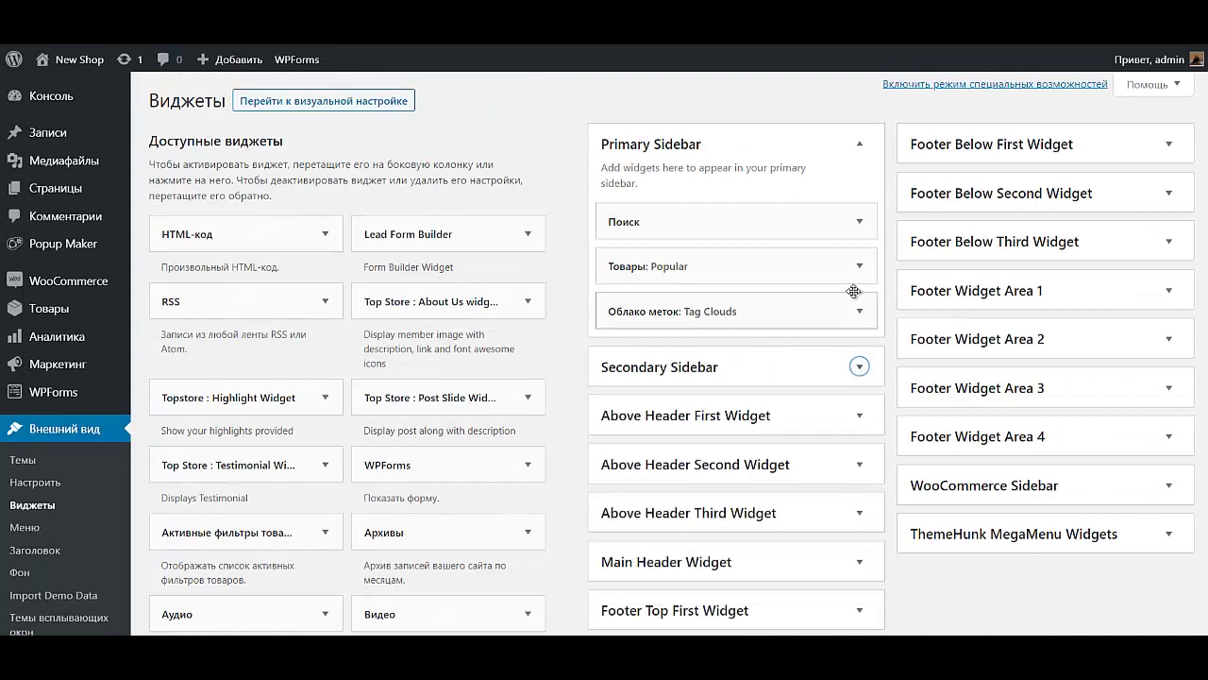
pyautogui.click(859, 319)
pyautogui.moveTo(857, 371); pyautogui.dragTo(582, 384)
pyautogui.write('Бренды')
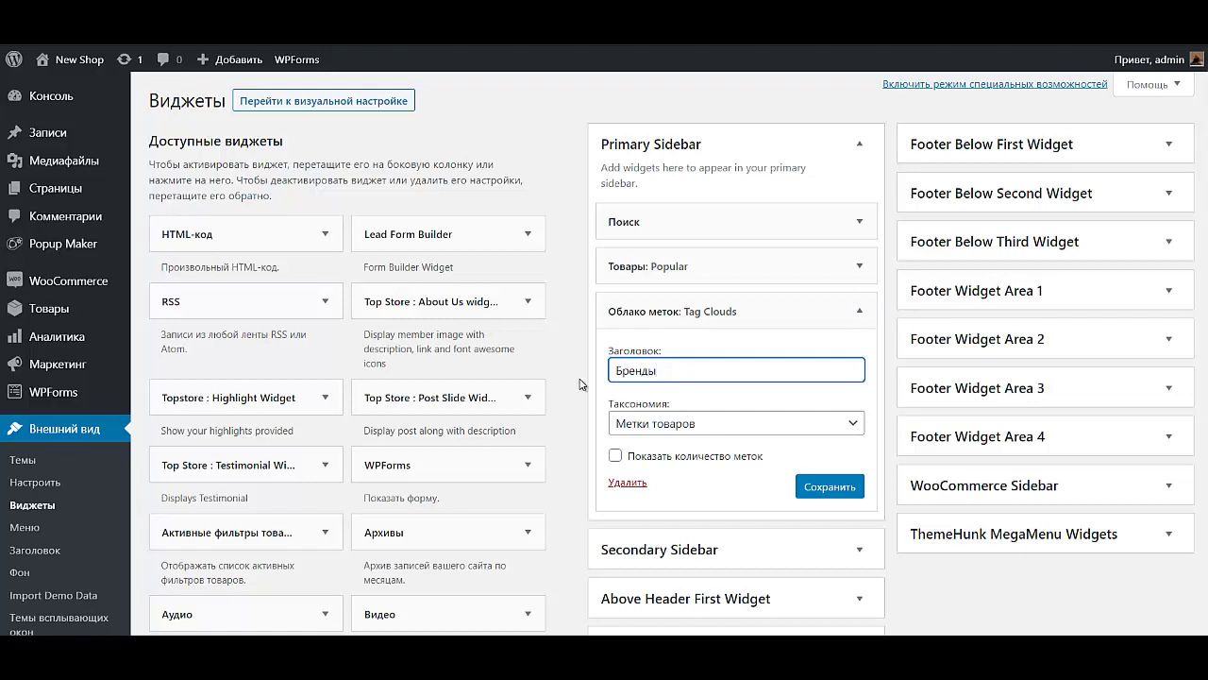
pyautogui.click(741, 312)
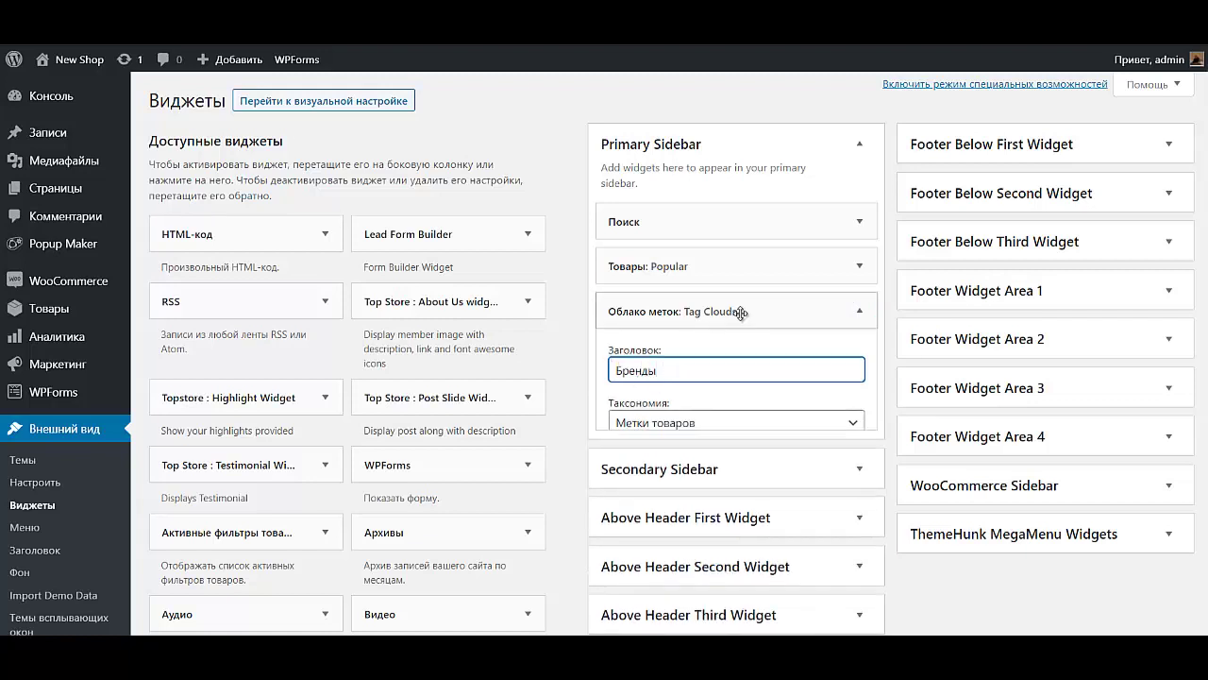
# Retitle the Primary Sidebar's "Popular" products widget "Топ продаж" and save it.
pyautogui.click(790, 268)
pyautogui.moveTo(715, 325); pyautogui.dragTo(557, 332)
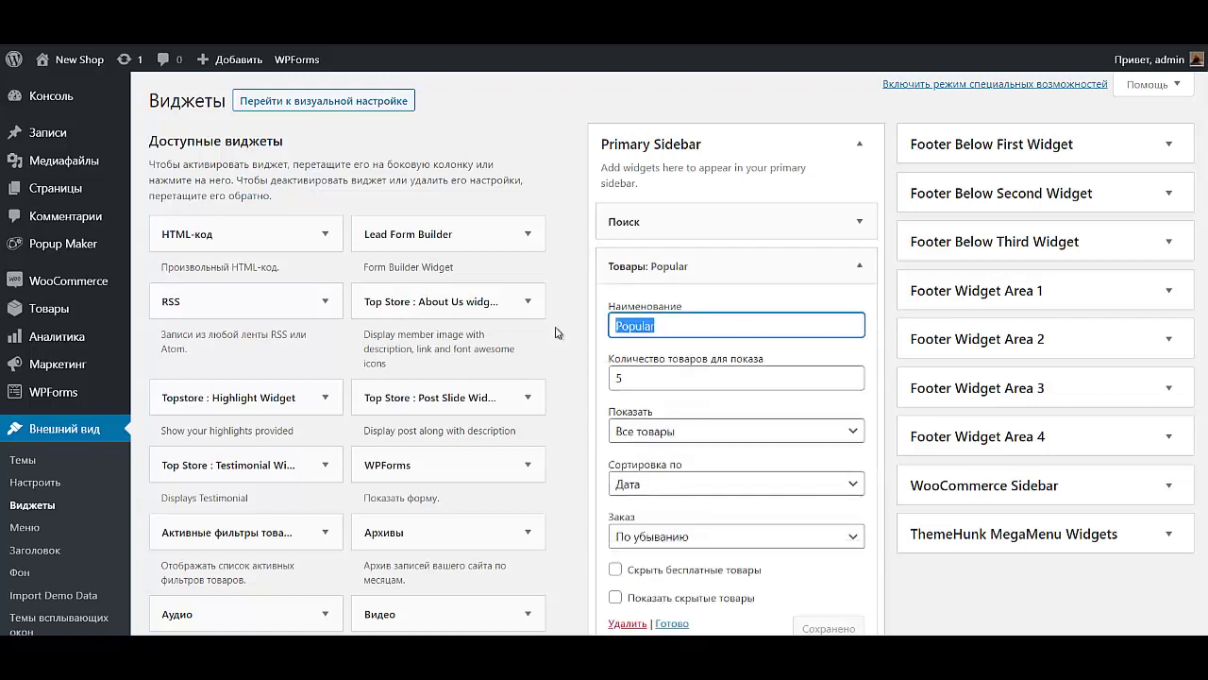
pyautogui.write('Топ продаж')
pyautogui.scroll(-2, 661, 378)
pyautogui.click(831, 462)
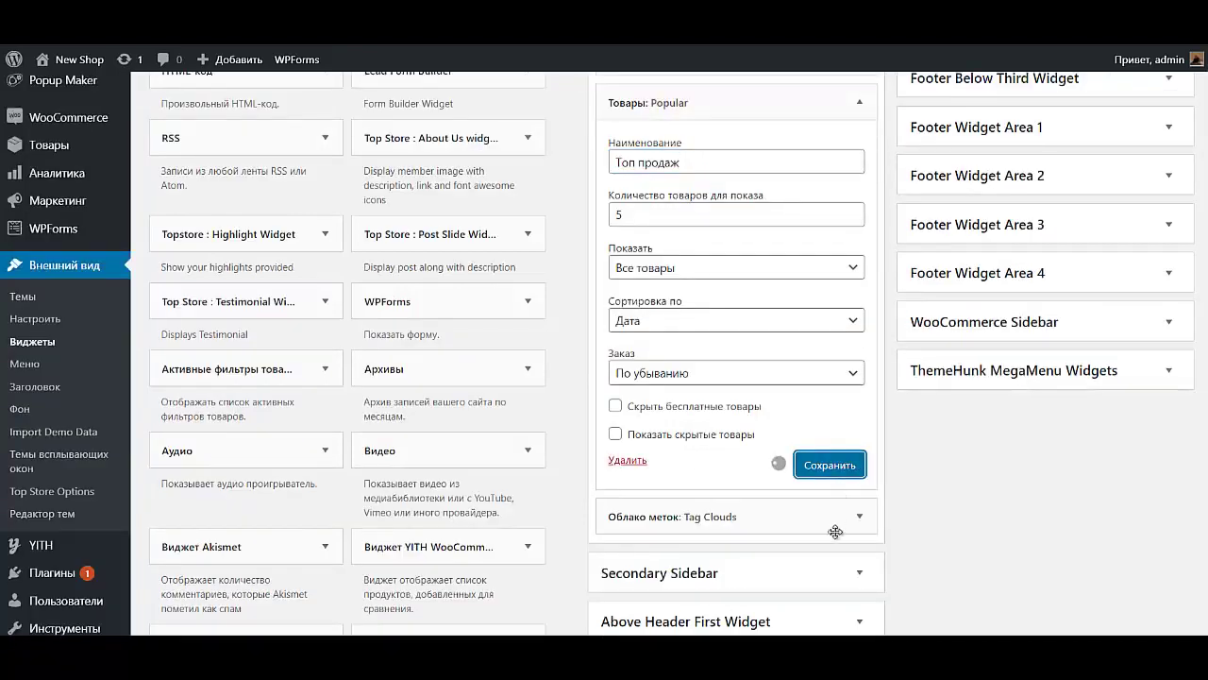
# Reopen the tag cloud widget to save its new title and check the primary sidebar blocks on the storefront home page.
pyautogui.scroll(-2, 821, 467)
pyautogui.click(859, 353)
pyautogui.scroll(-2, 837, 440)
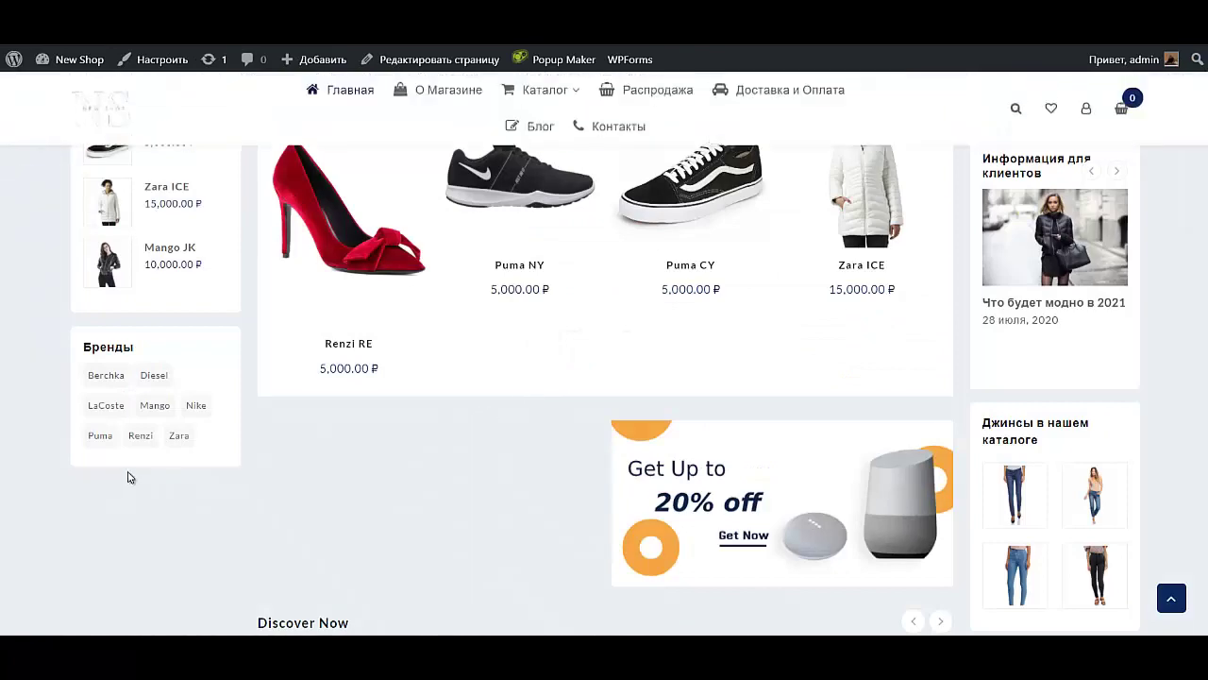
pyautogui.scroll(4, 132, 480)
pyautogui.scroll(2, 148, 483)
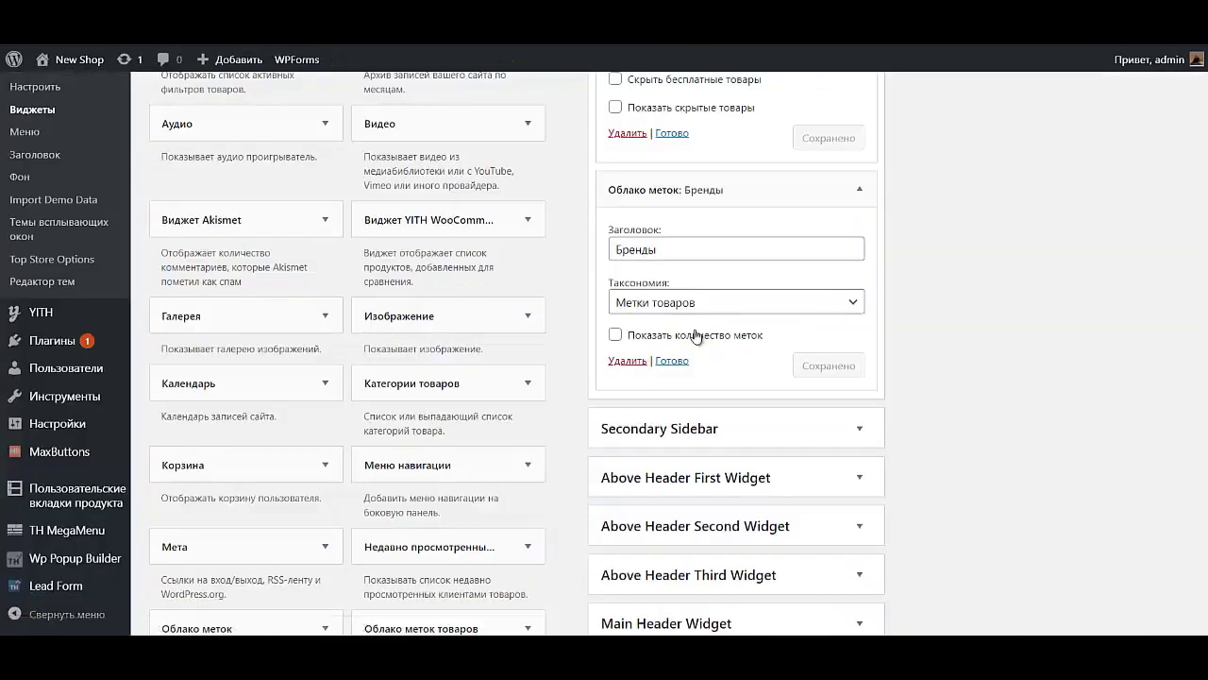
# Reload the storefront home page and check the updated sidebar blocks from the header down to the brand tags and jeans gallery.
pyautogui.press('F5')
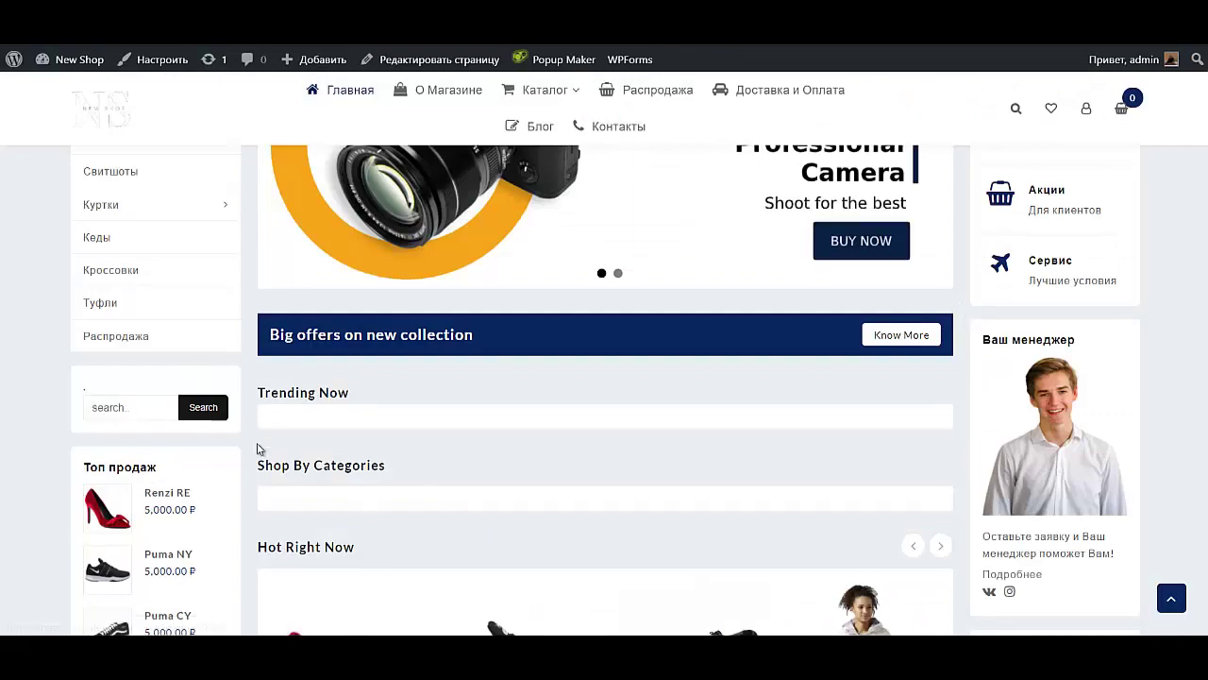
pyautogui.scroll(-8, 189, 430)
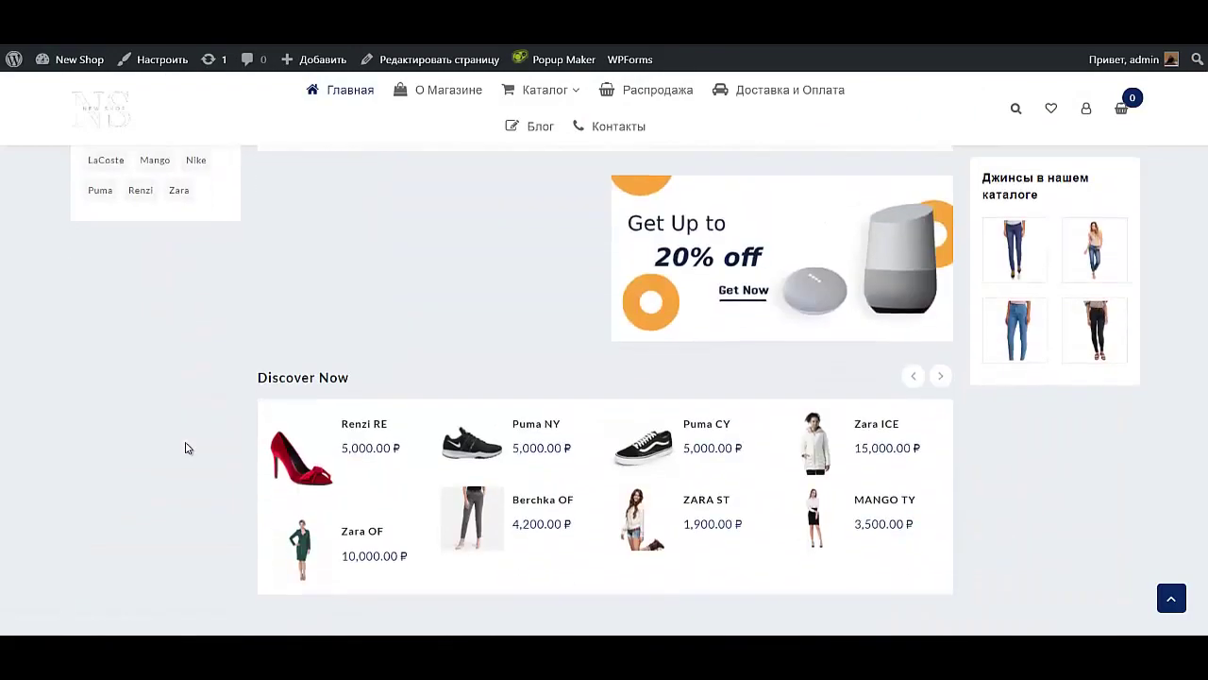
pyautogui.scroll(12, 193, 446)
pyautogui.scroll(-4, 203, 448)
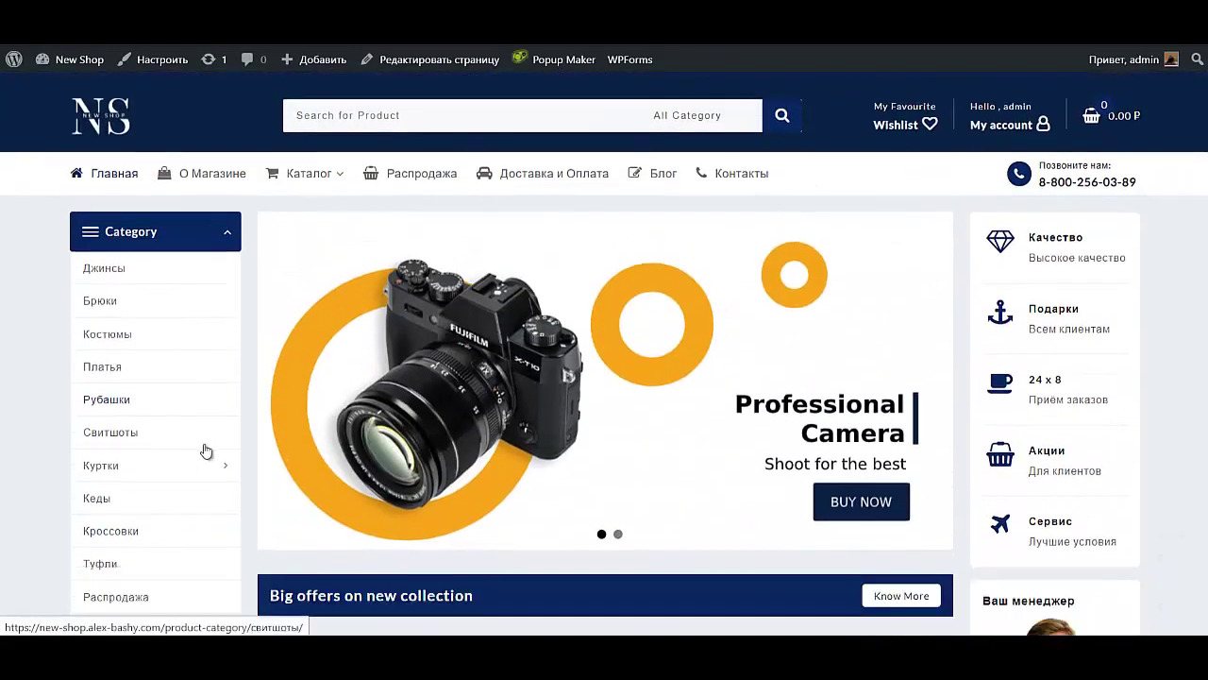
pyautogui.scroll(2, 208, 453)
pyautogui.scroll(-4, 213, 459)
pyautogui.scroll(5, 245, 425)
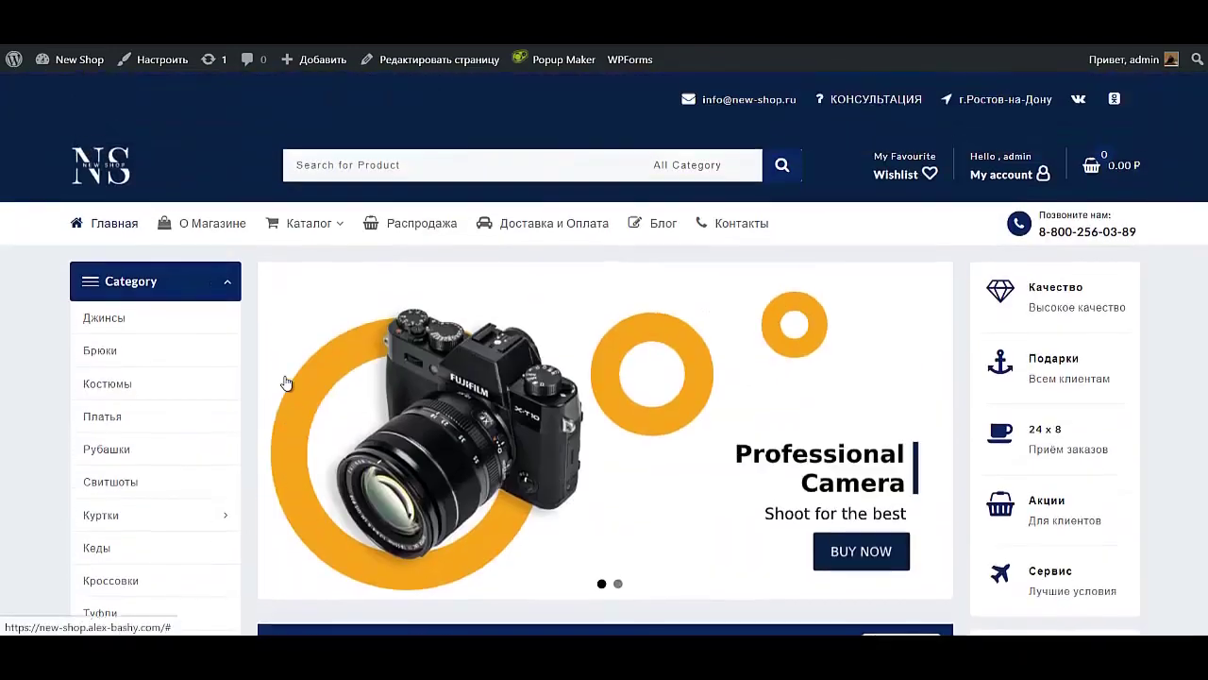
# View the catalog's product category page with its sidebars, and return to the home page to review its sections down to Discover Now.
pyautogui.moveTo(322, 228)
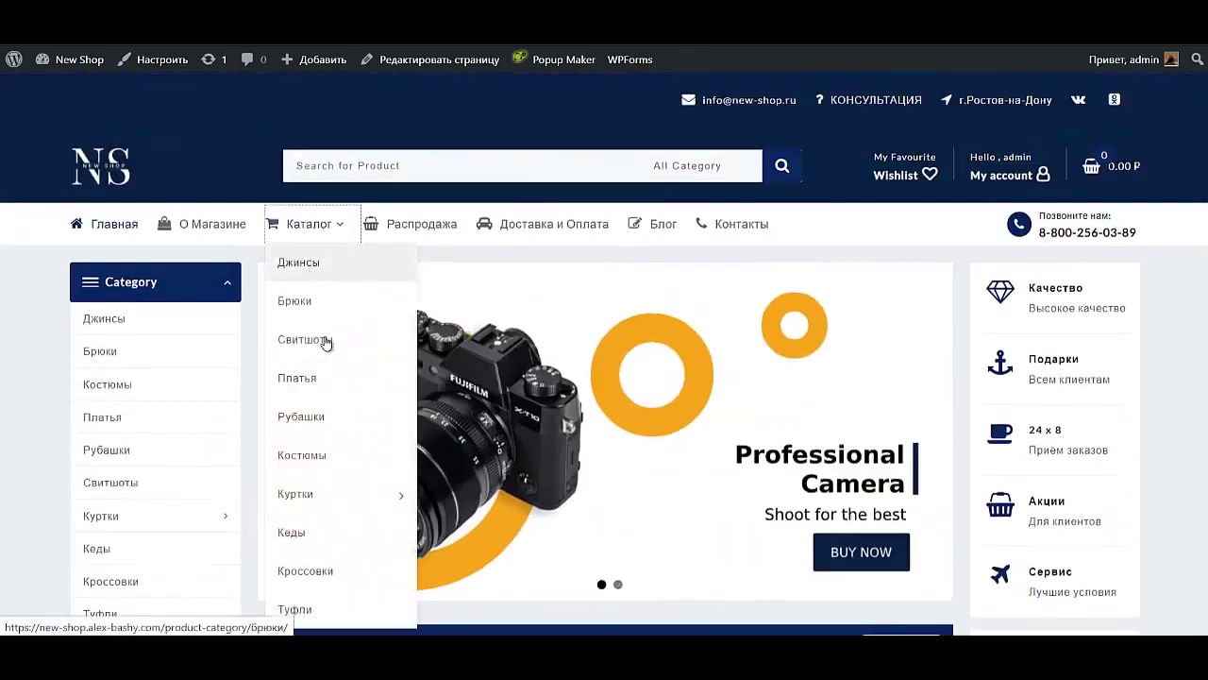
pyautogui.click(343, 459)
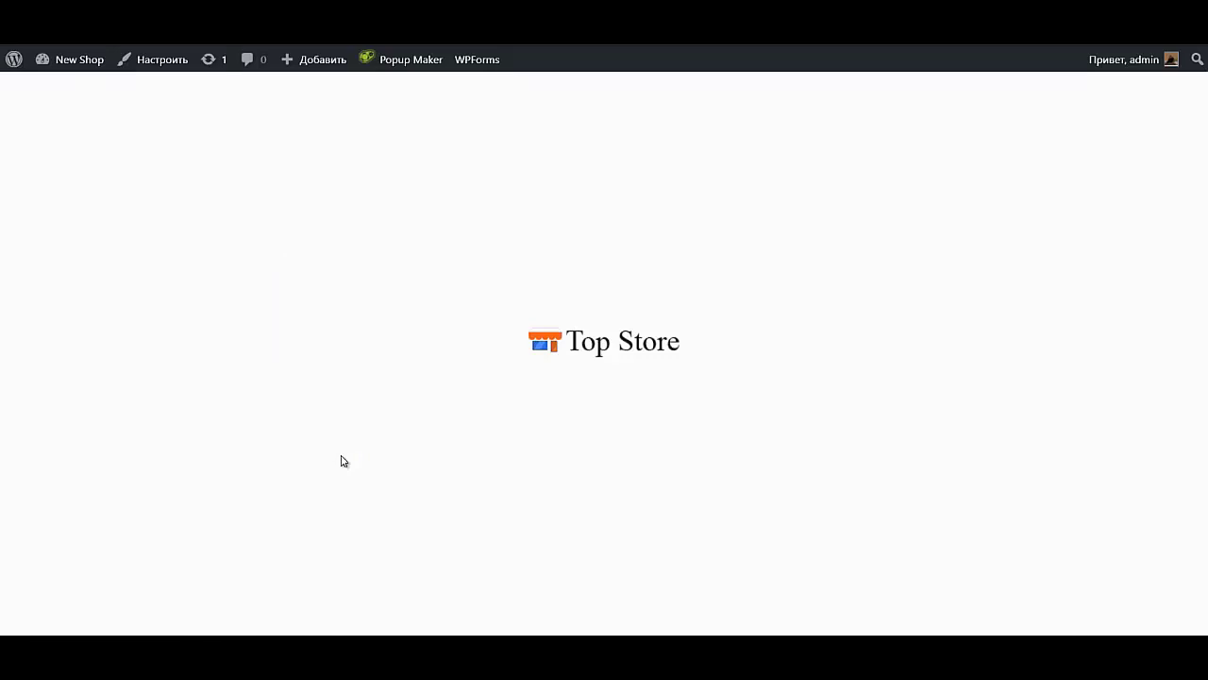
pyautogui.scroll(4, 1114, 409)
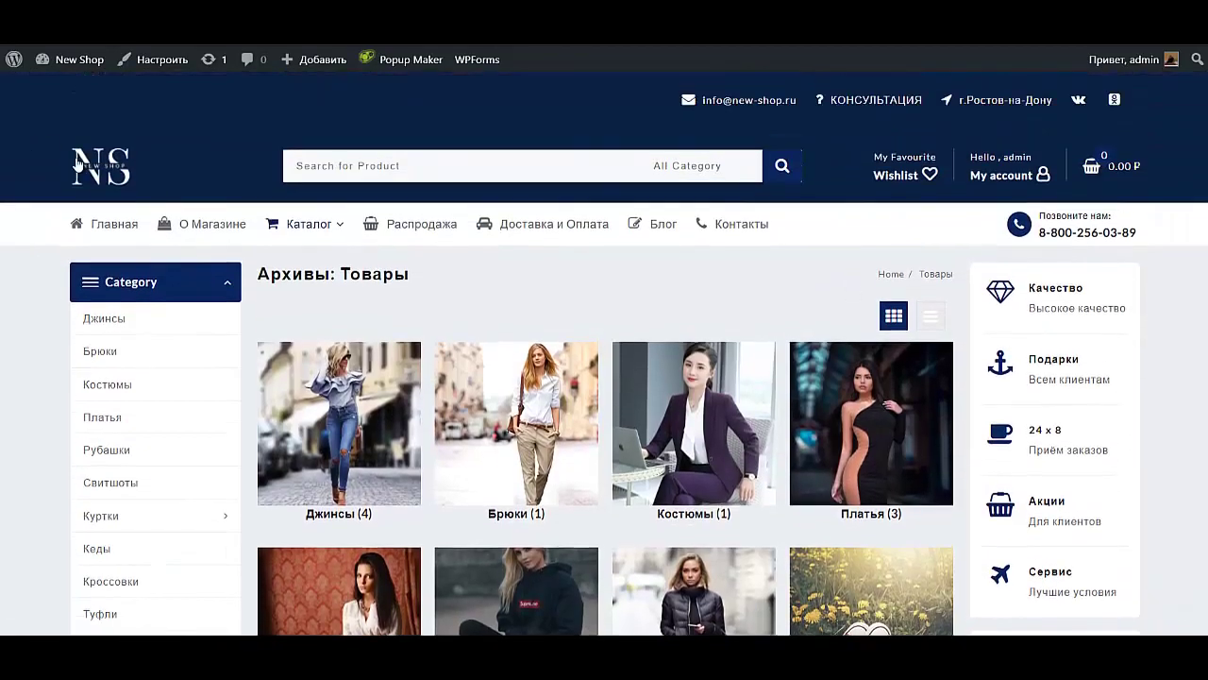
pyautogui.click(71, 170)
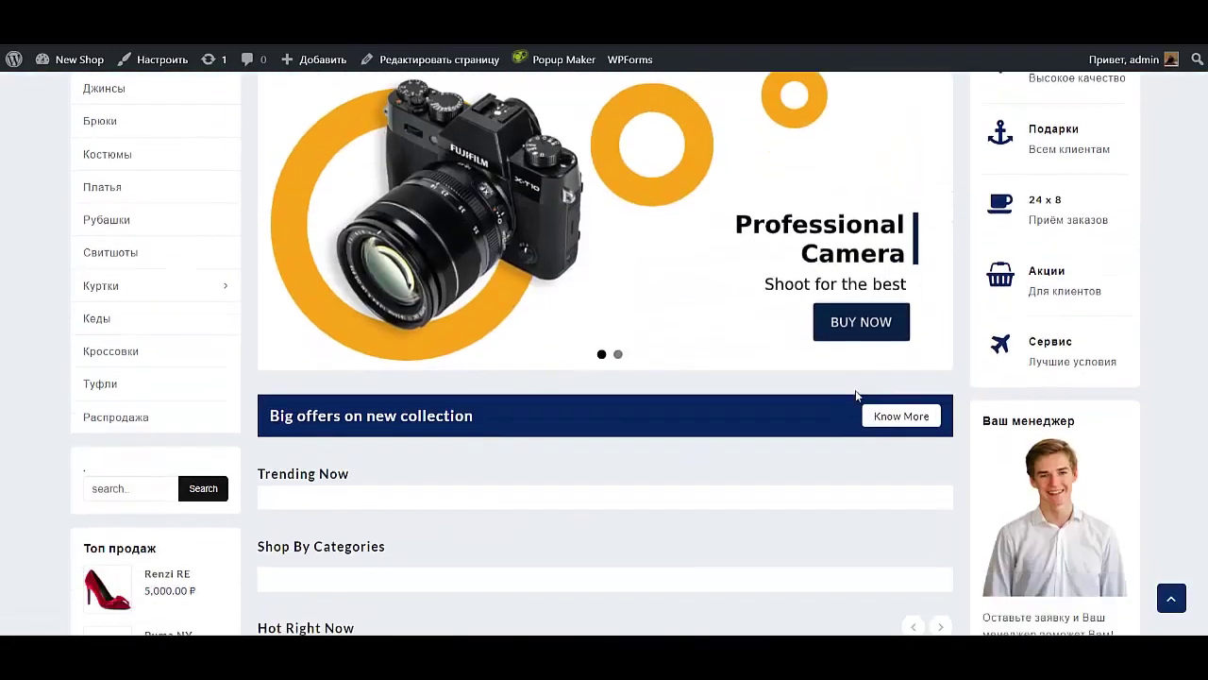
pyautogui.scroll(-3, 843, 375)
pyautogui.scroll(-7, 843, 376)
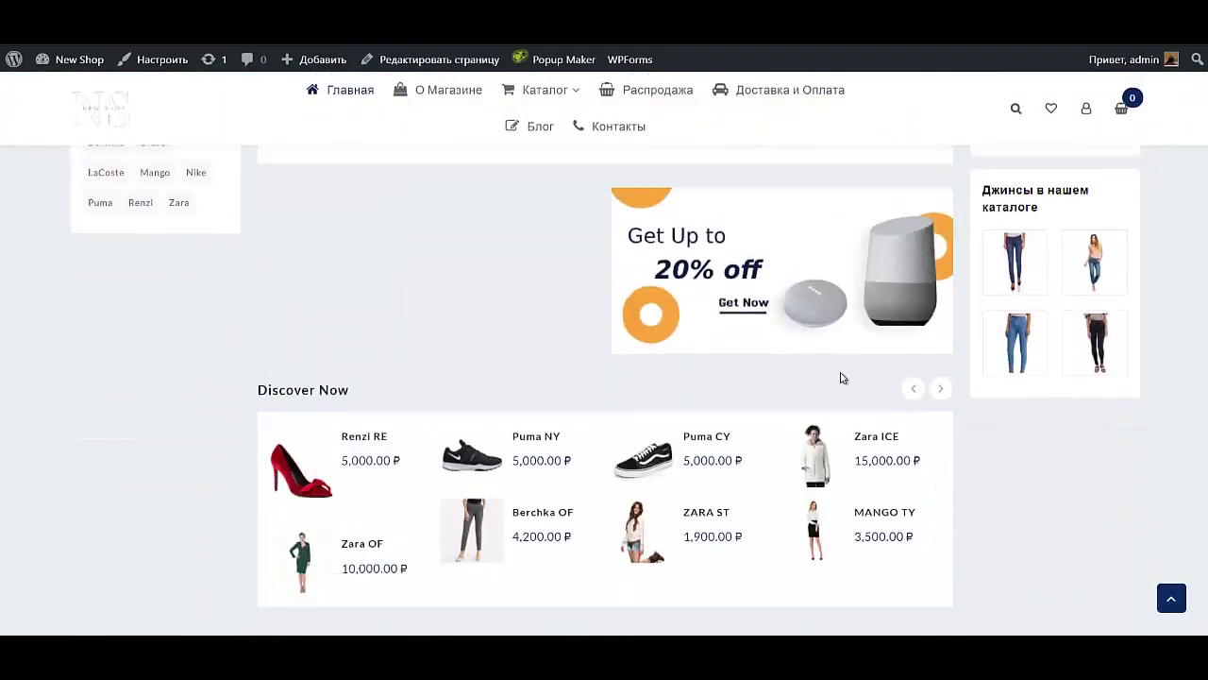